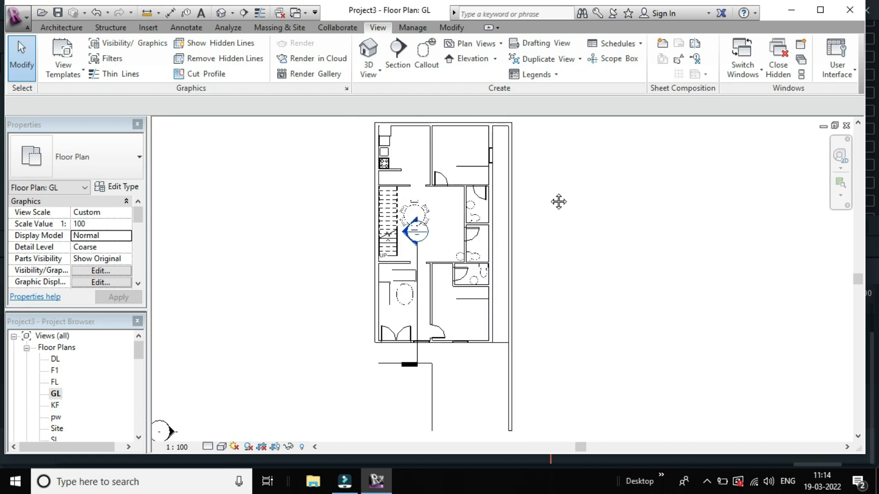
# - Place a perspective camera in the GL floor plan at the kitchen entrance, aimed at the far corner beyond the sink counter
pyautogui.scroll(3, 461, 161)
pyautogui.moveTo(431, 162); pyautogui.dragTo(471, 229, button='middle')
pyautogui.scroll(1, 398, 229)
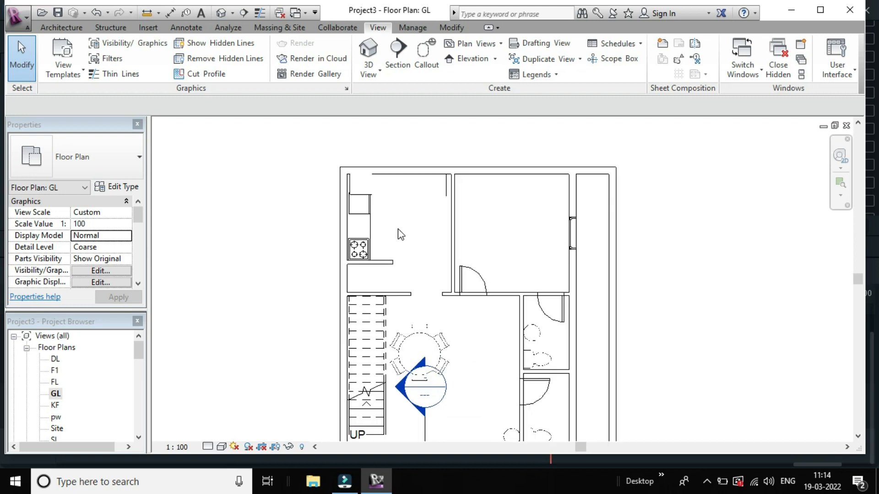
pyautogui.scroll(2, 414, 265)
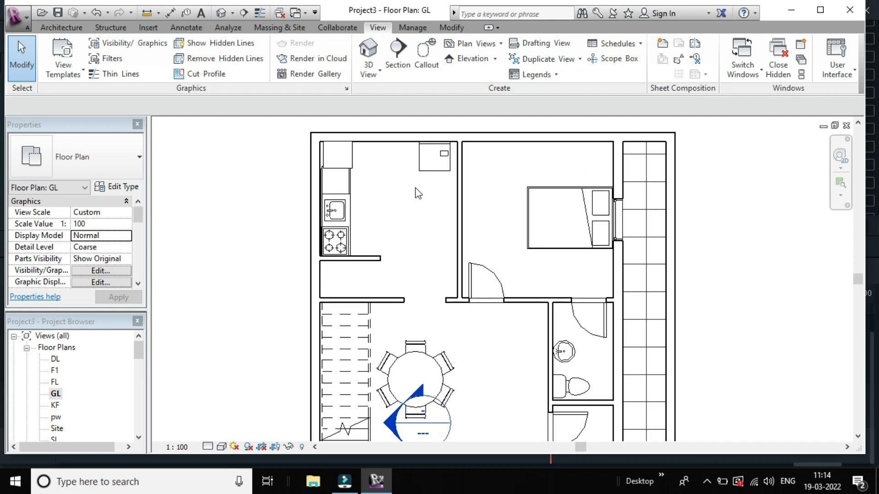
pyautogui.scroll(-1, 383, 217)
pyautogui.scroll(-2, 398, 220)
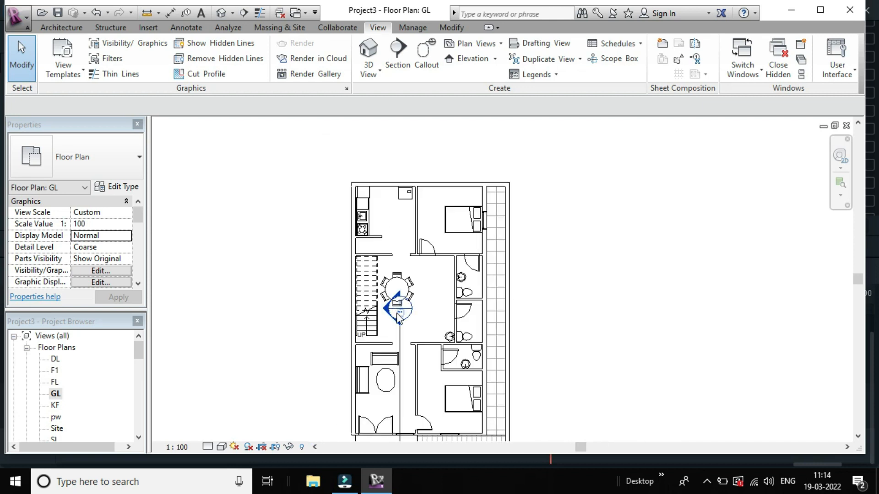
pyautogui.moveTo(405, 206); pyautogui.dragTo(395, 253, button='middle')
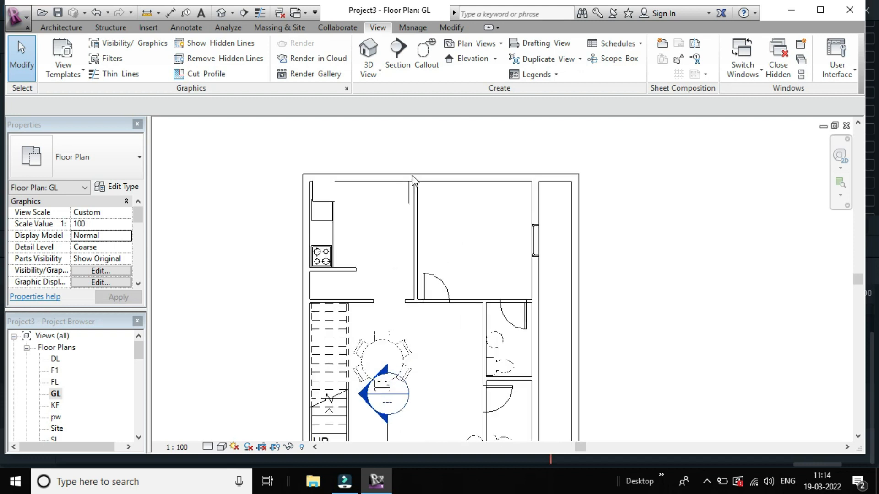
pyautogui.moveTo(438, 163); pyautogui.dragTo(439, 173, button='middle')
pyautogui.scroll(2, 408, 215)
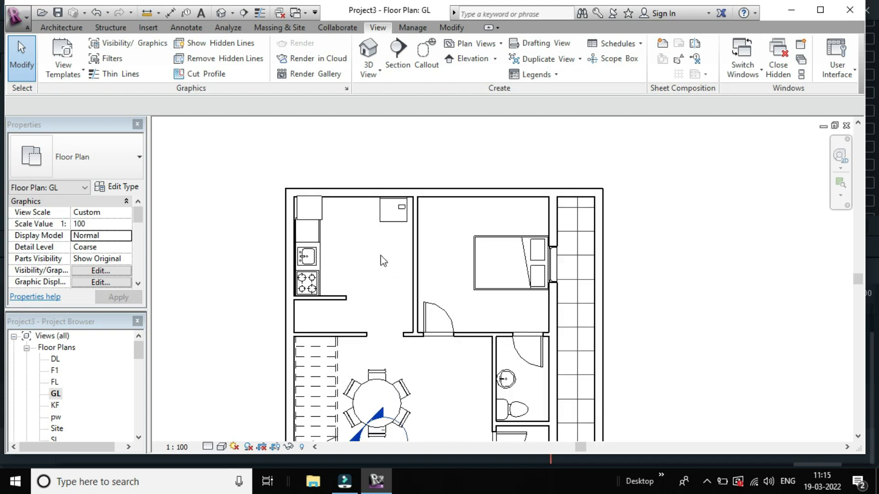
pyautogui.click(368, 69)
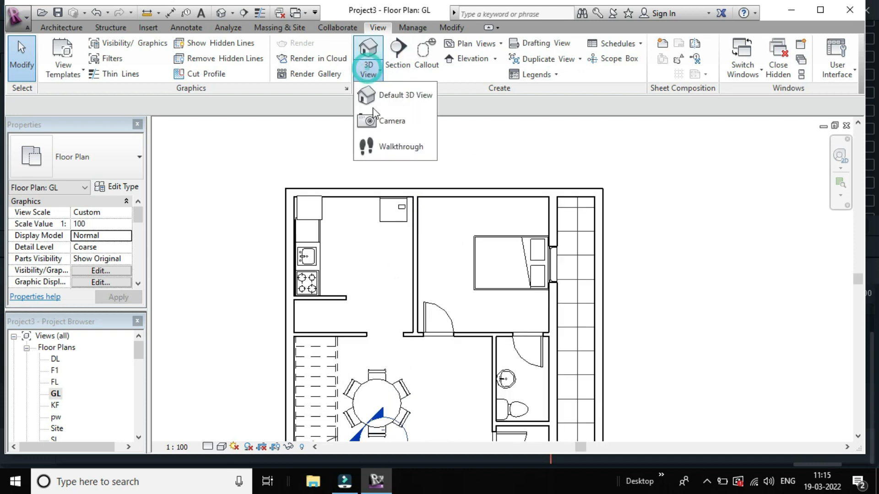
pyautogui.click(394, 120)
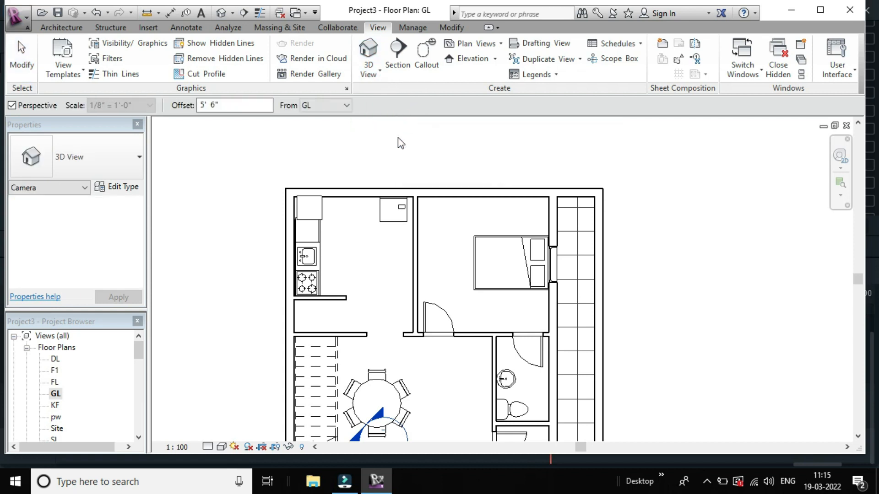
pyautogui.click(401, 318)
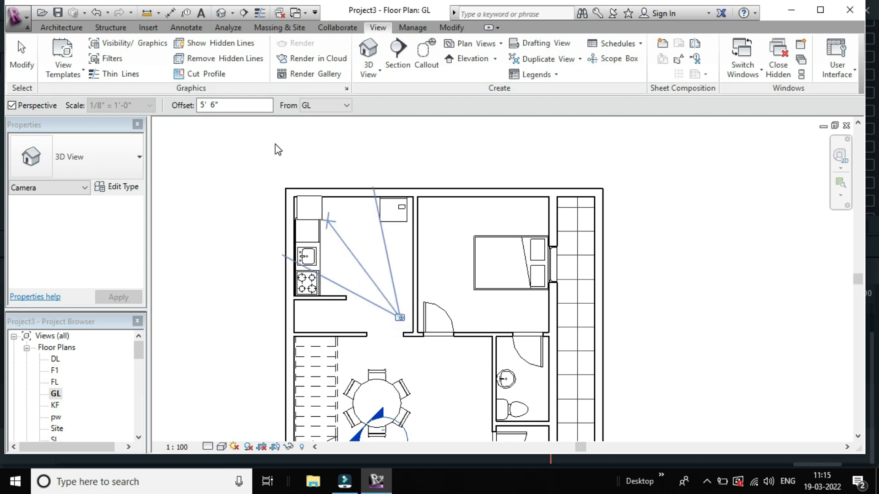
pyautogui.click(229, 175)
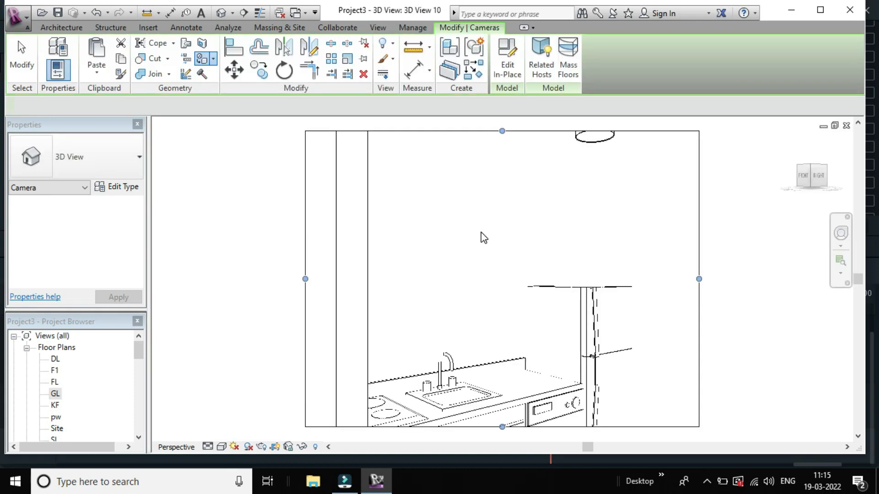
# - Set the visual style of the kitchen camera view to Realistic
pyautogui.scroll(-2, 513, 238)
pyautogui.click(221, 448)
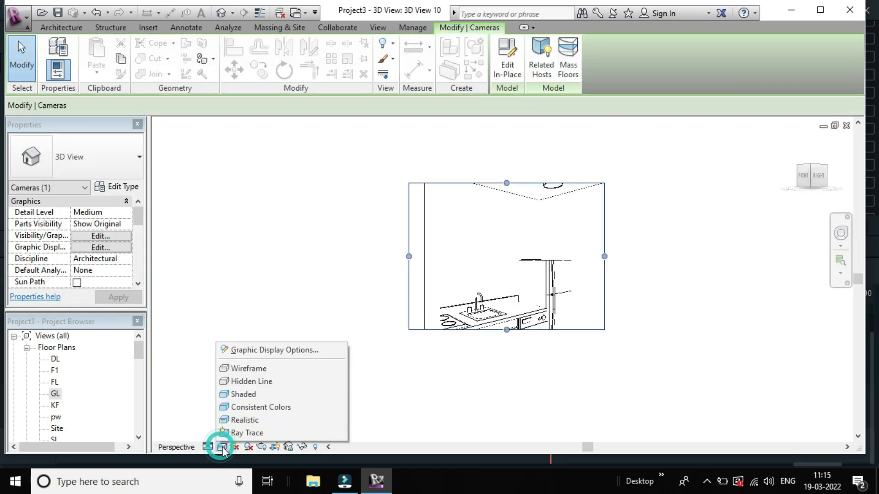
pyautogui.click(247, 419)
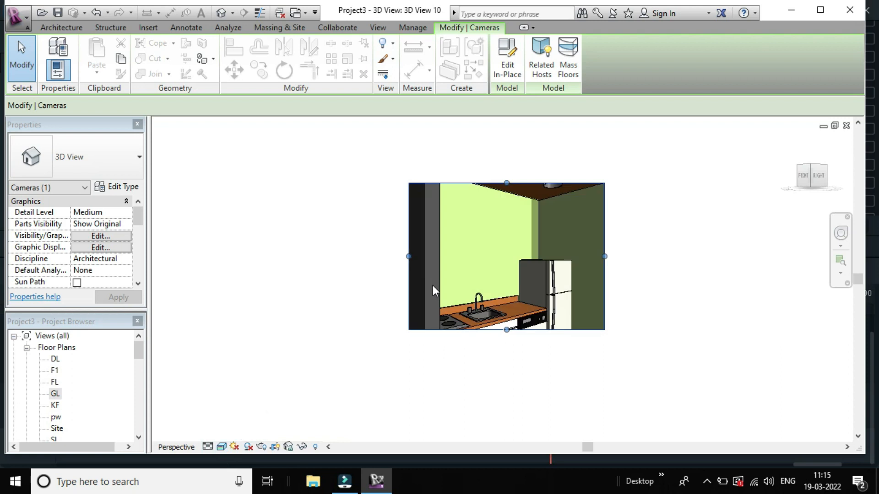
# - Enlarge the camera view's crop region on all four sides to take in the ceiling, floor and side walls
pyautogui.scroll(-2, 518, 287)
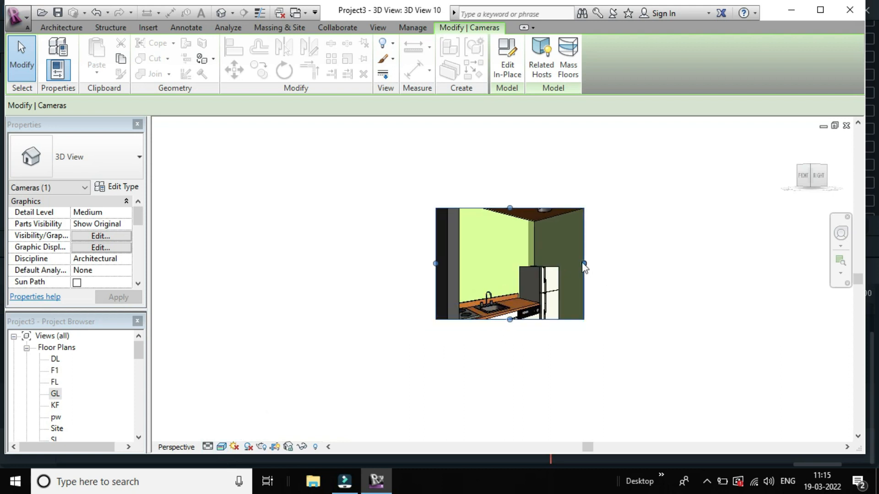
pyautogui.moveTo(584, 265); pyautogui.dragTo(669, 264)
pyautogui.moveTo(435, 264); pyautogui.dragTo(327, 265)
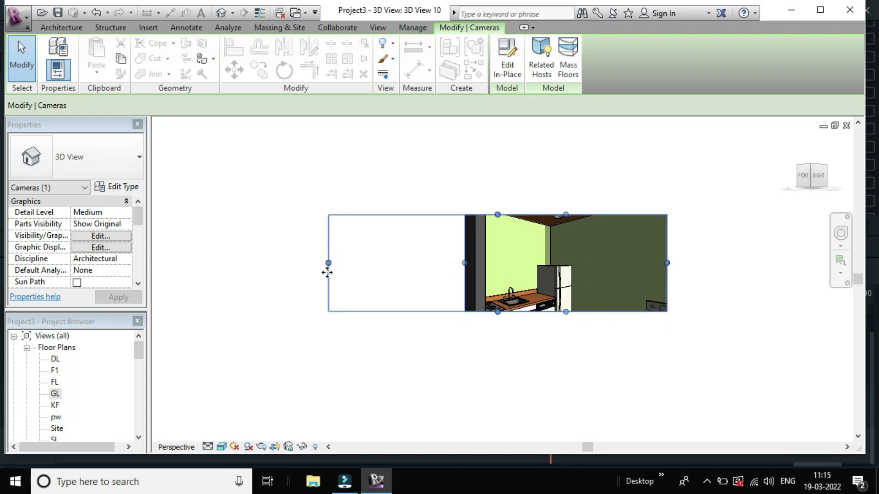
pyautogui.moveTo(498, 214); pyautogui.dragTo(499, 157)
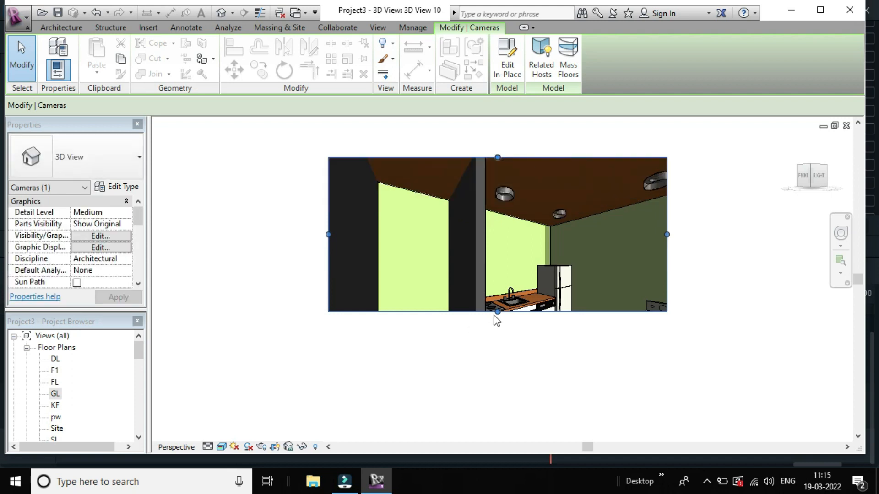
pyautogui.moveTo(500, 293); pyautogui.dragTo(479, 371)
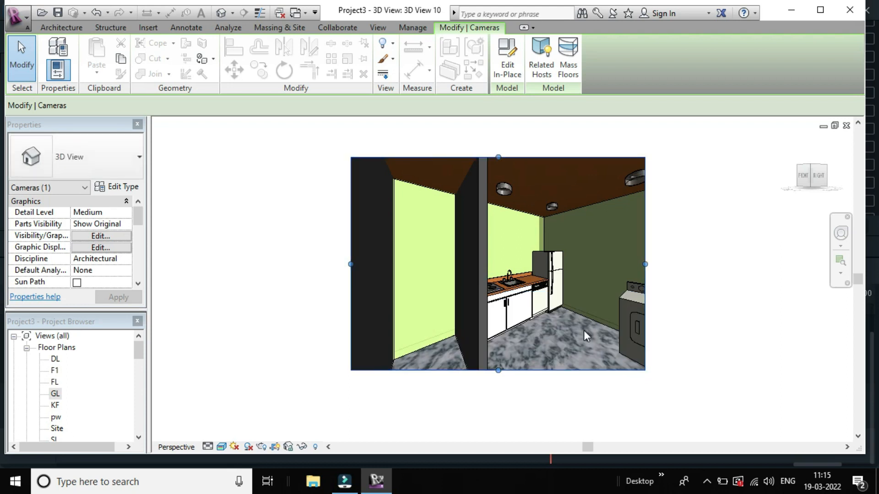
# - Widen the crop region further on both sides, past the washing machine and past the near wall beyond the partition
pyautogui.scroll(1, 604, 317)
pyautogui.moveTo(655, 253); pyautogui.dragTo(701, 257)
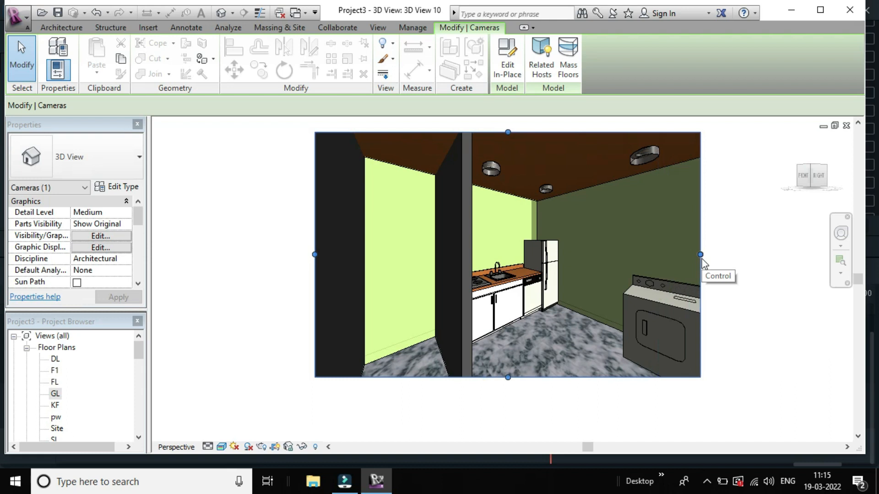
pyautogui.scroll(-2, 710, 268)
pyautogui.moveTo(701, 256); pyautogui.dragTo(776, 256)
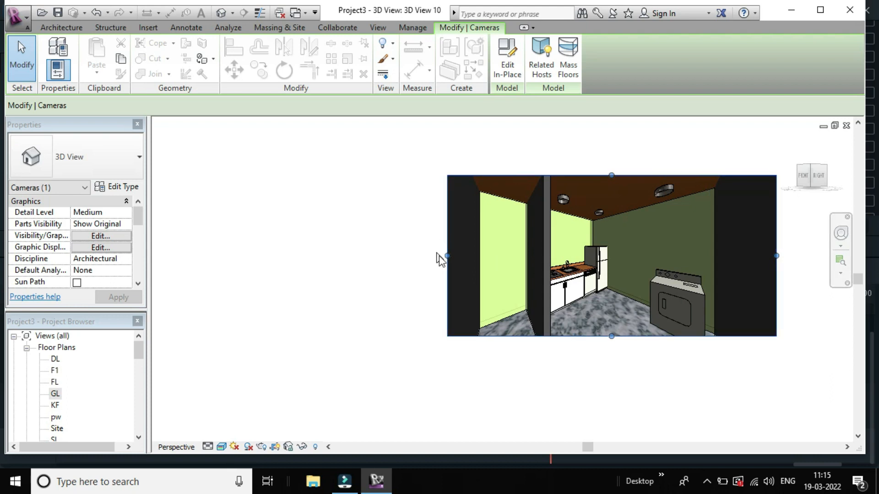
pyautogui.moveTo(447, 256); pyautogui.dragTo(404, 272)
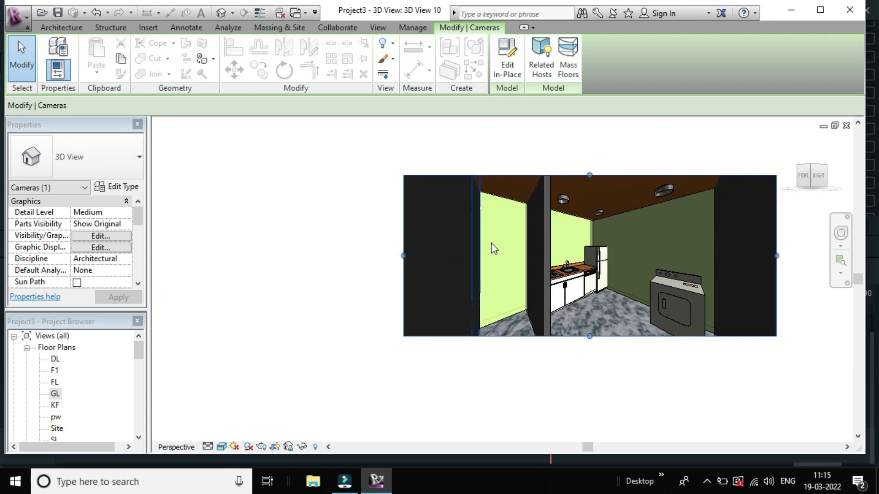
# - Paint the dark near wall and the side face of the kitchen partition with Default Mass Interior Wall
pyautogui.click(198, 63)
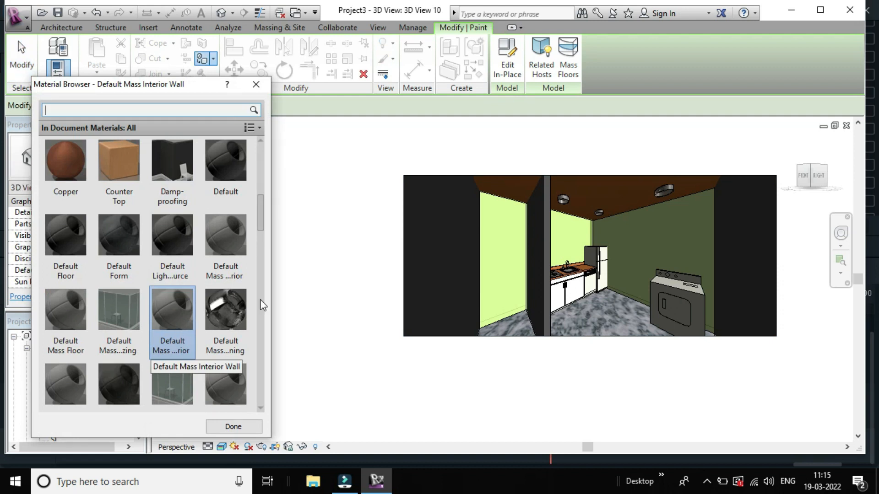
pyautogui.click(474, 244)
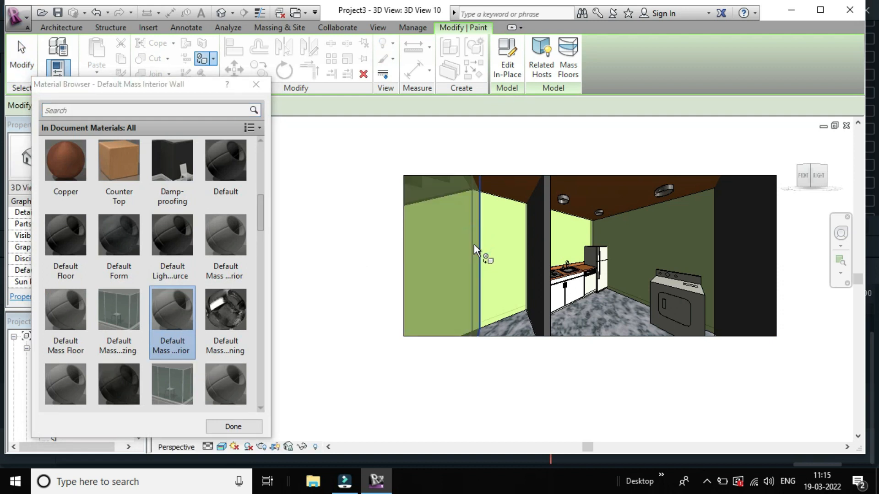
pyautogui.click(176, 337)
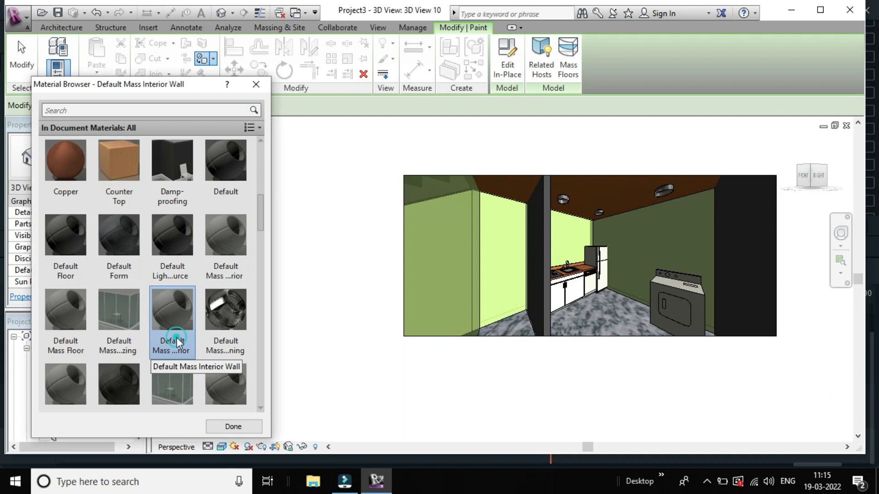
pyautogui.click(539, 249)
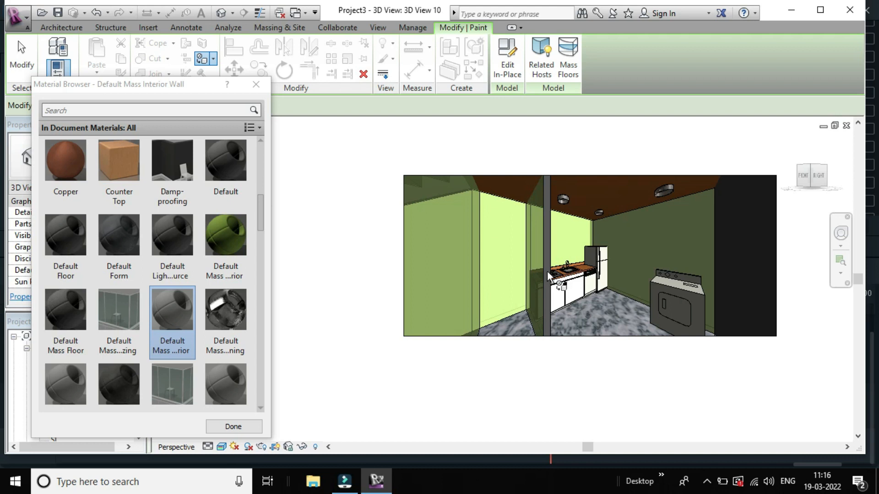
# - Paint the narrow end face of the kitchen partition with Default Mass Interior Wall
pyautogui.scroll(4, 550, 274)
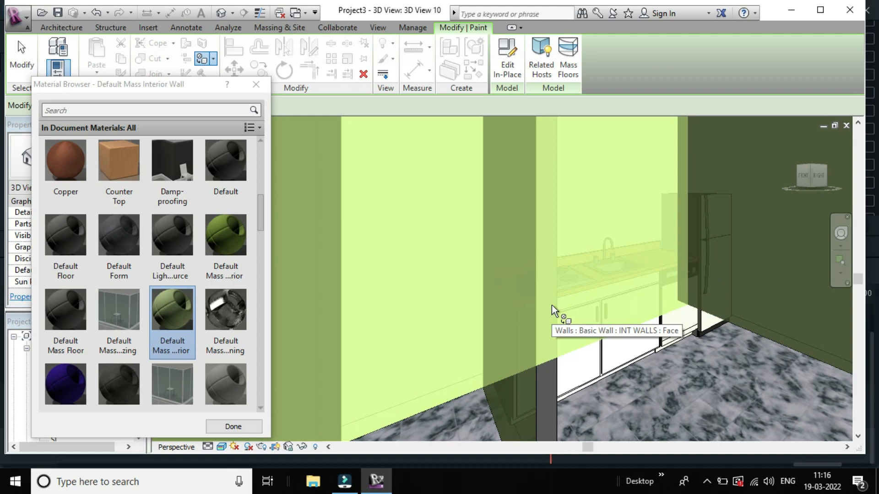
pyautogui.scroll(-2, 551, 305)
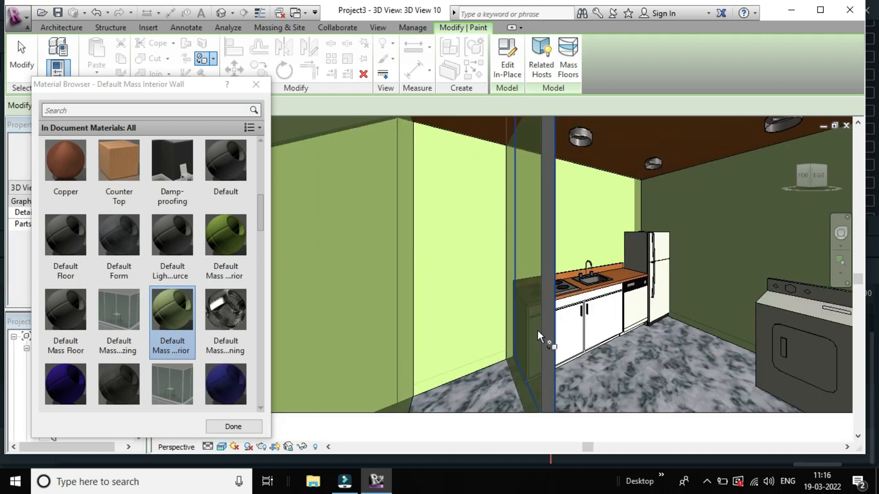
pyautogui.scroll(4, 562, 348)
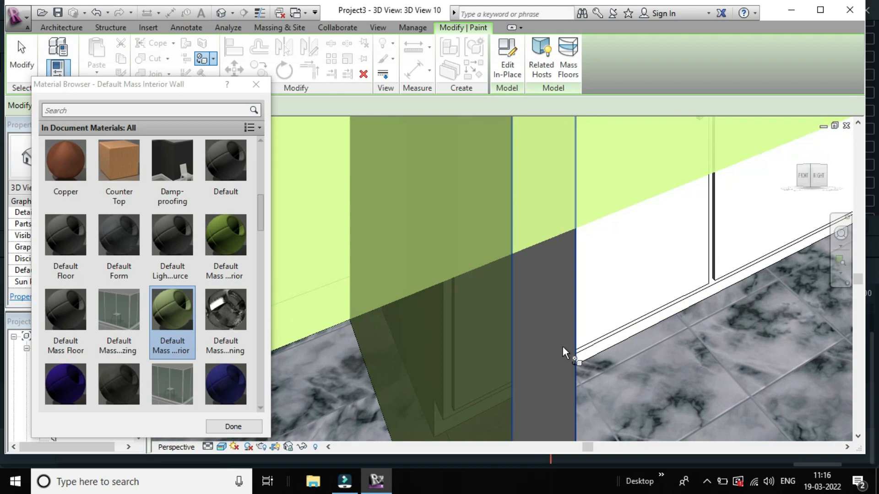
pyautogui.click(562, 347)
pyautogui.scroll(-4, 562, 347)
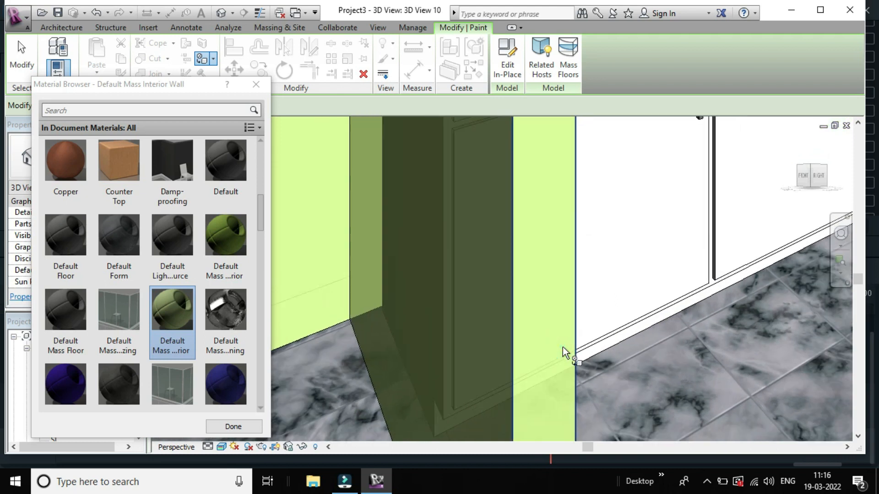
pyautogui.scroll(-5, 562, 347)
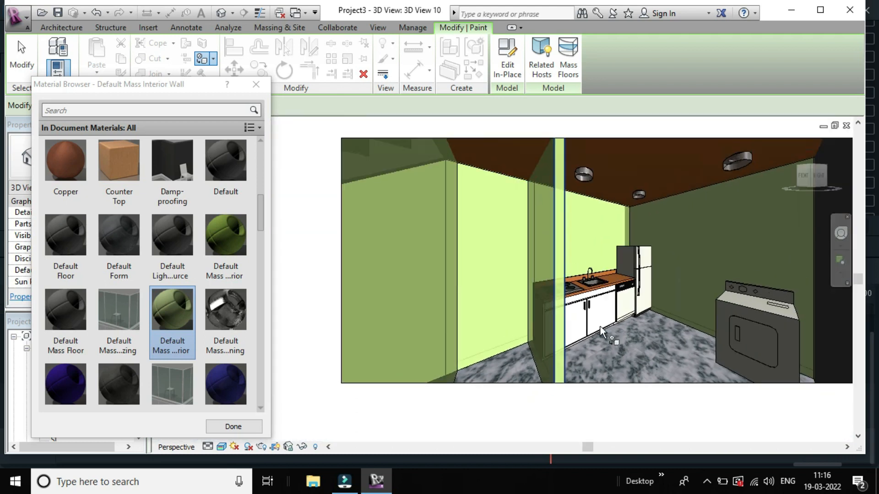
# - Paint the dark wall beside the washing machine with Default Mass Interior Wall and finish painting
pyautogui.scroll(-1, 642, 326)
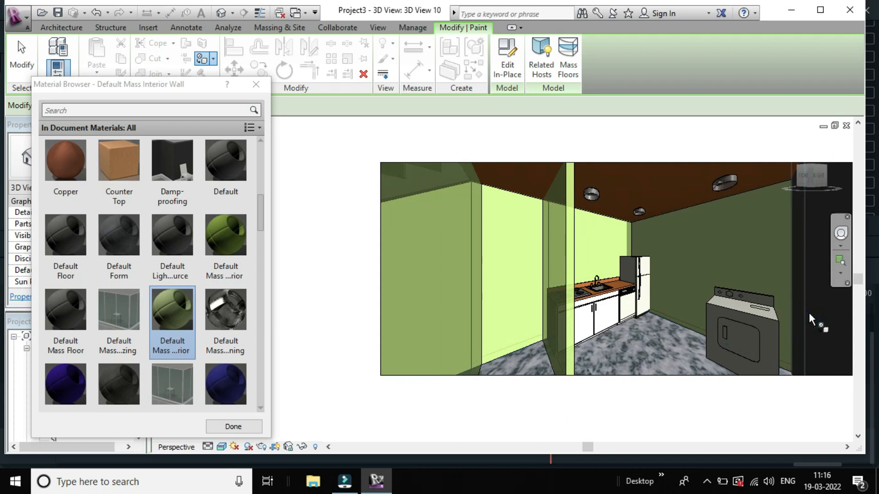
pyautogui.scroll(-3, 803, 316)
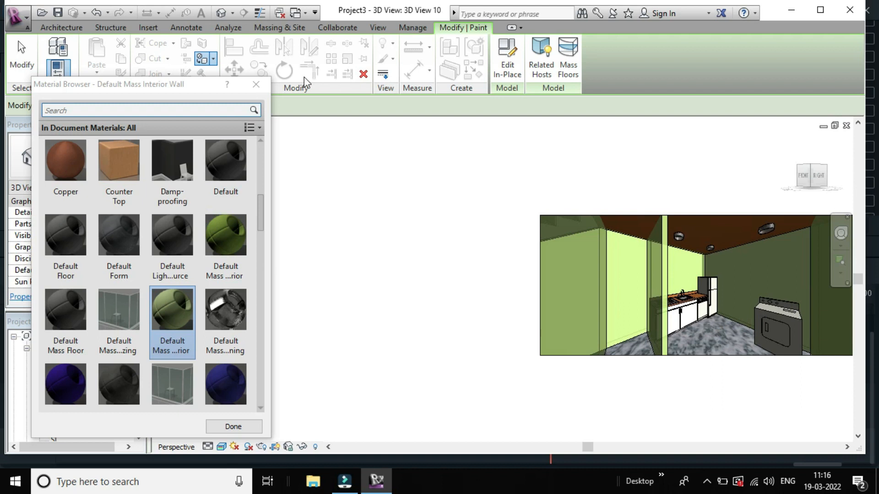
pyautogui.click(256, 85)
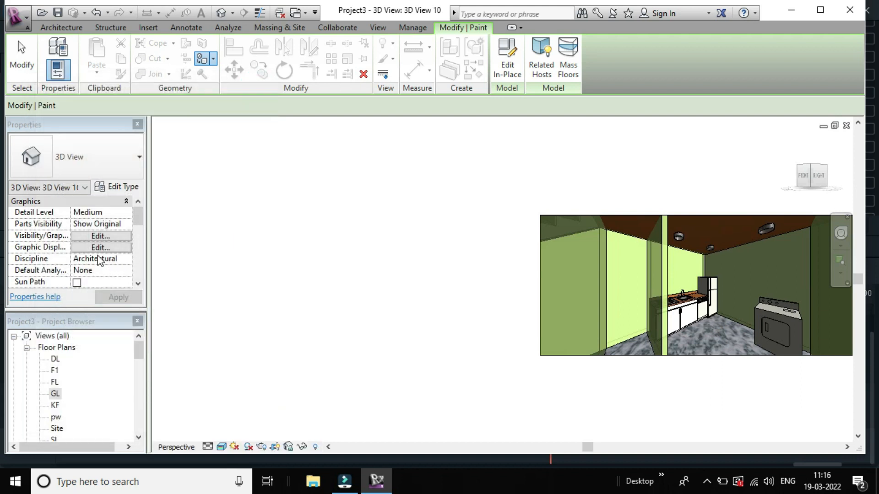
pyautogui.press('Escape')
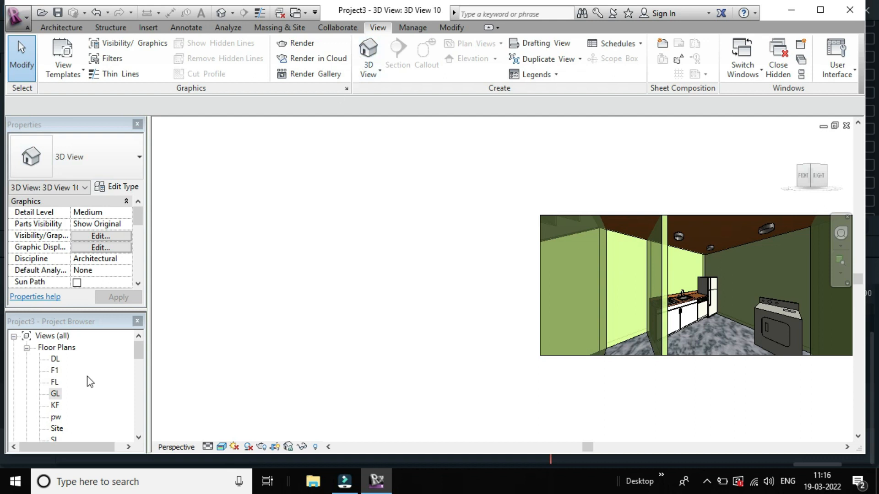
# - In the GL floor plan, place a camera at the dining room's lower opening, looking past the dining table towards the upper bedroom
pyautogui.doubleClick(55, 394)
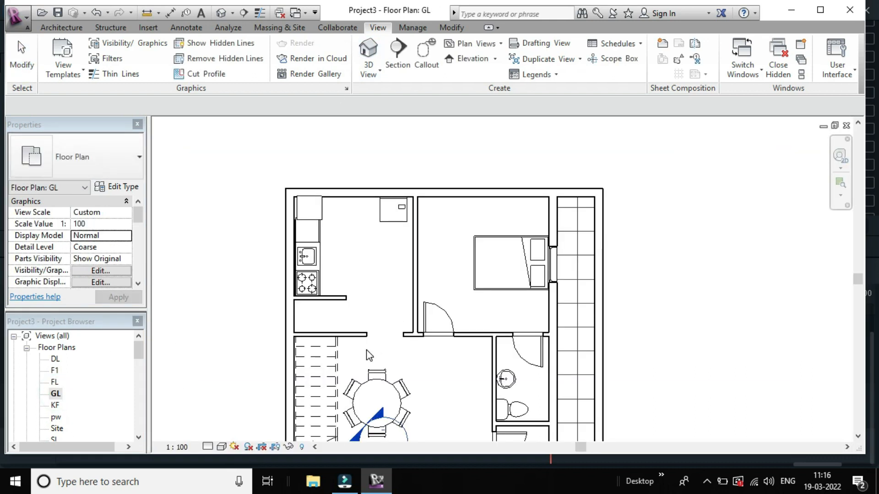
pyautogui.moveTo(418, 284); pyautogui.dragTo(436, 251, button='middle')
pyautogui.scroll(1, 425, 323)
pyautogui.moveTo(469, 358); pyautogui.dragTo(479, 284, button='middle')
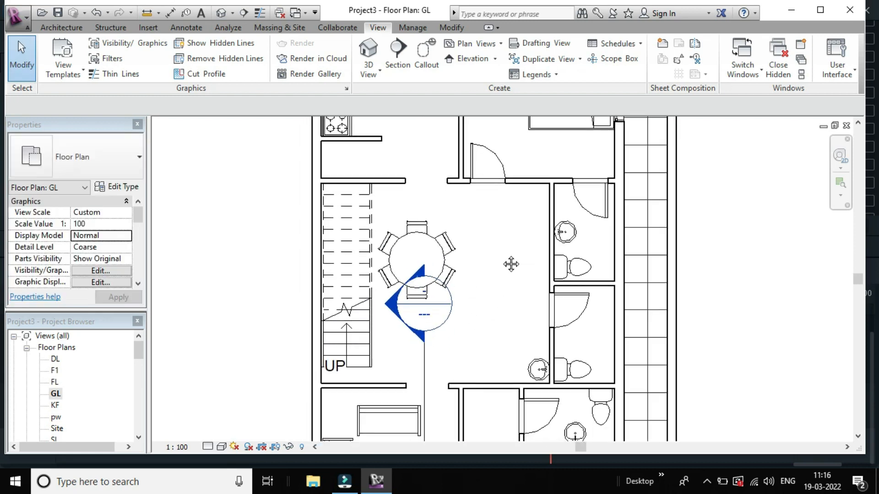
pyautogui.scroll(-1, 508, 264)
pyautogui.scroll(-1, 494, 261)
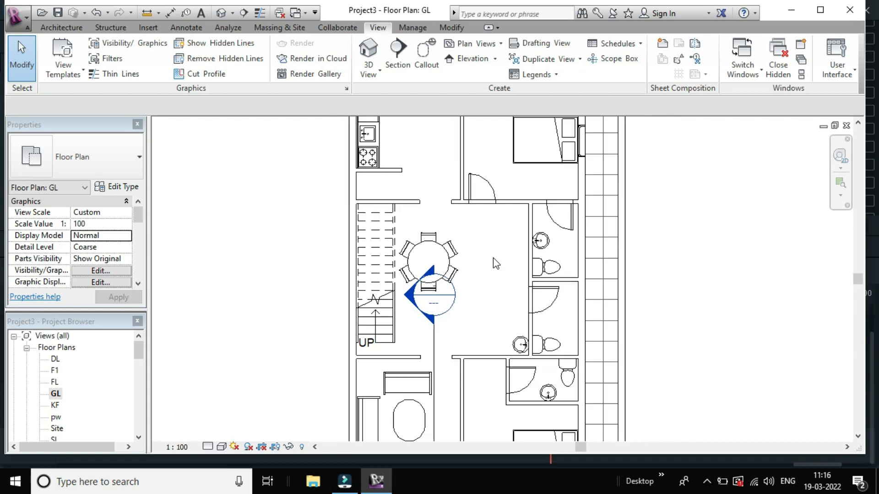
pyautogui.click(365, 83)
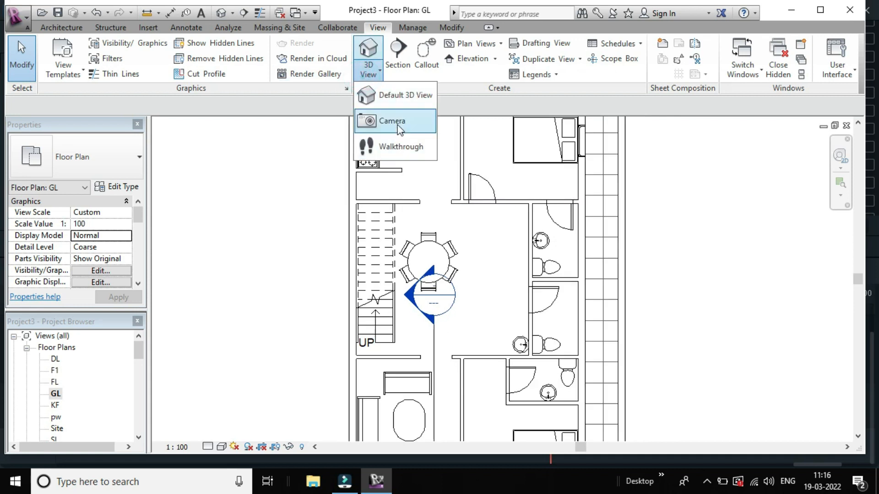
pyautogui.click(391, 120)
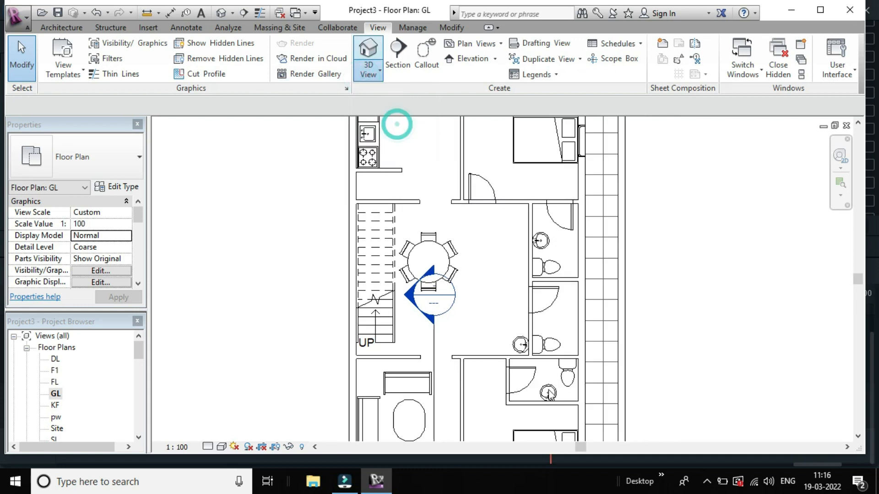
pyautogui.click(439, 362)
pyautogui.click(487, 167)
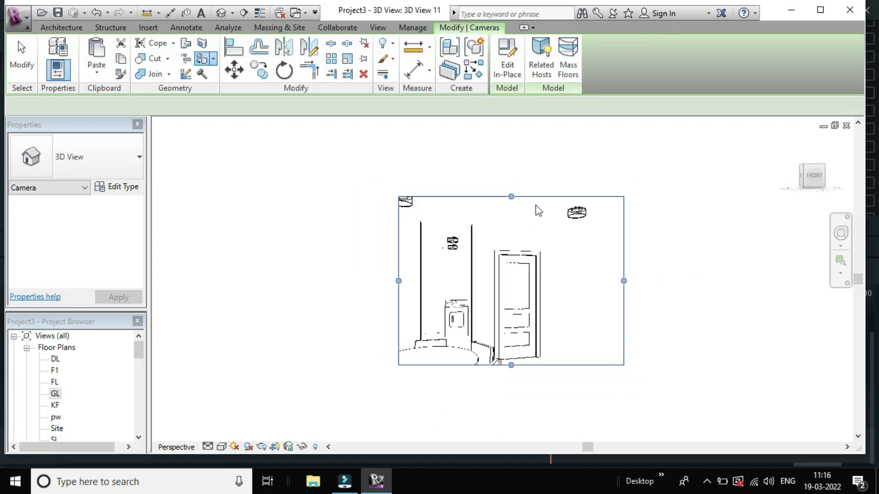
# - Enlarge the new camera view's crop region on all four sides to take in the ceiling, staircase, dining table and side door
pyautogui.moveTo(513, 208); pyautogui.dragTo(512, 125)
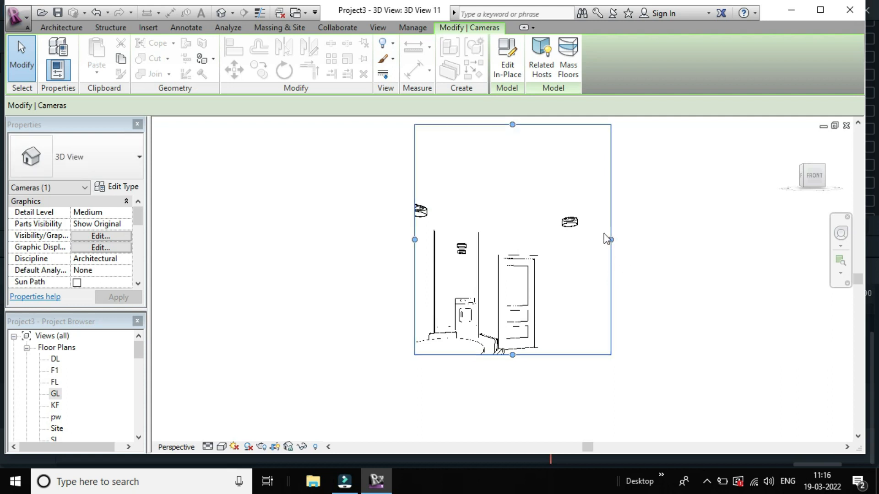
pyautogui.moveTo(610, 240); pyautogui.dragTo(722, 259)
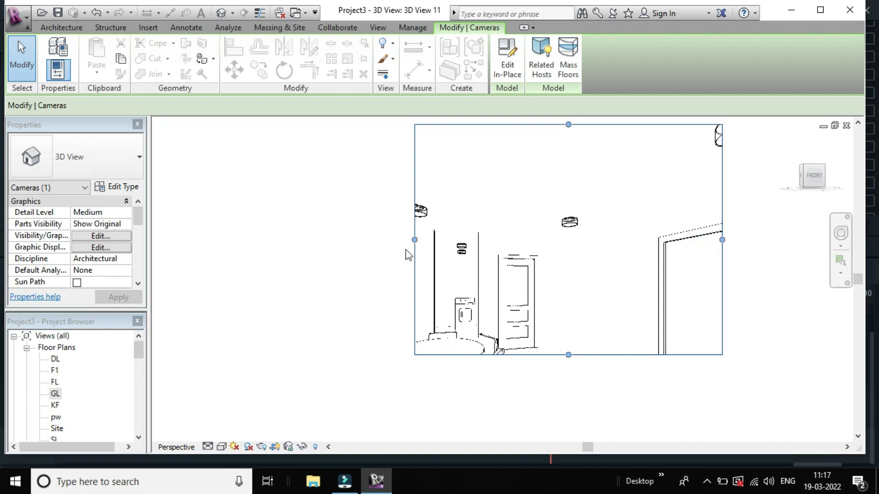
pyautogui.moveTo(416, 242); pyautogui.dragTo(188, 274)
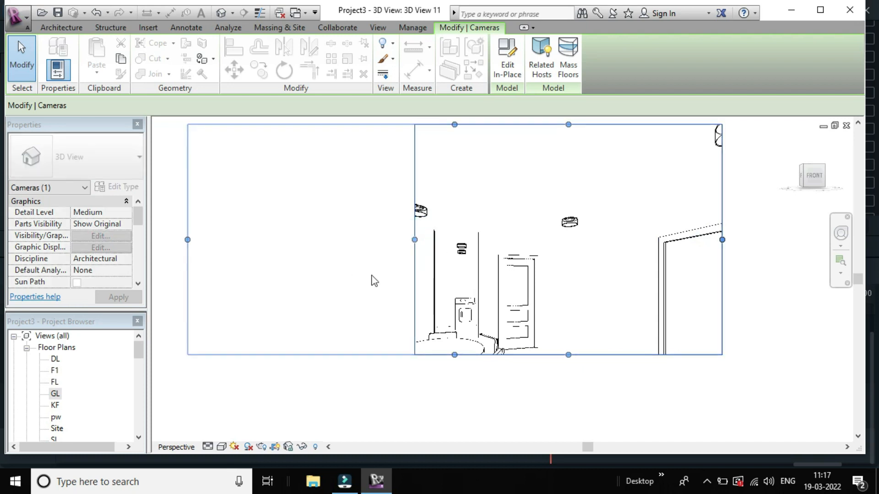
pyautogui.scroll(-2, 373, 280)
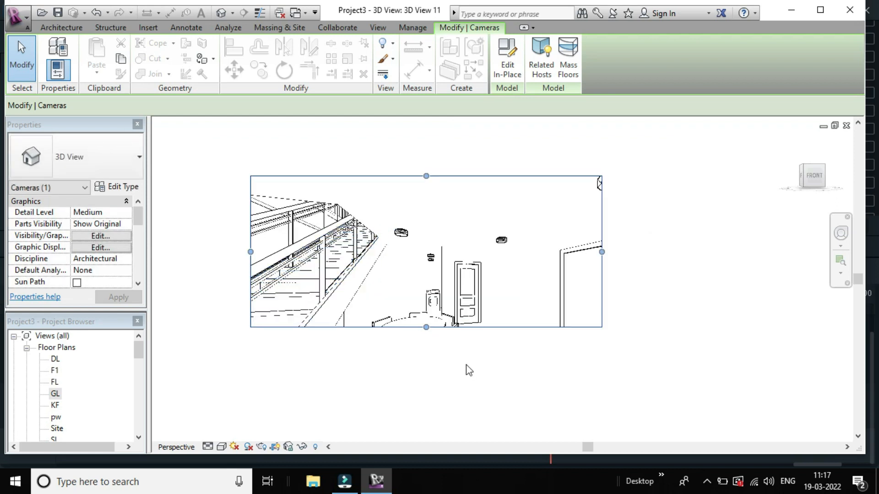
pyautogui.moveTo(427, 325); pyautogui.dragTo(435, 398)
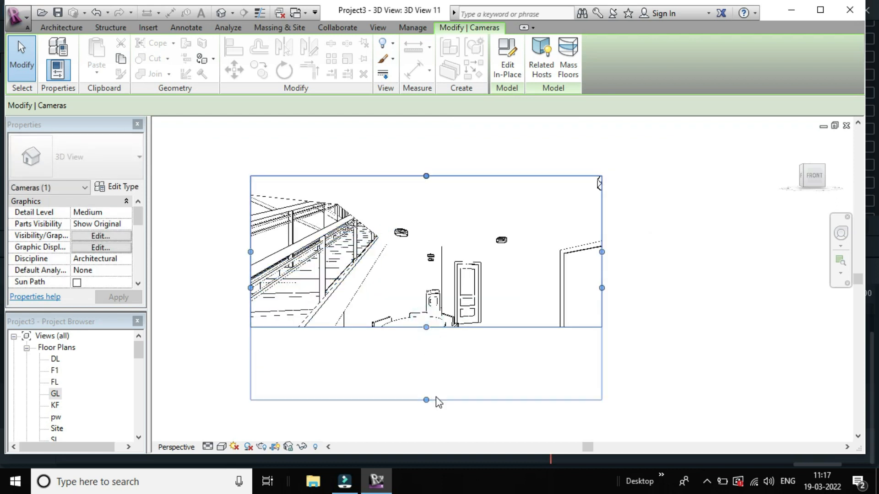
pyautogui.scroll(-2, 436, 397)
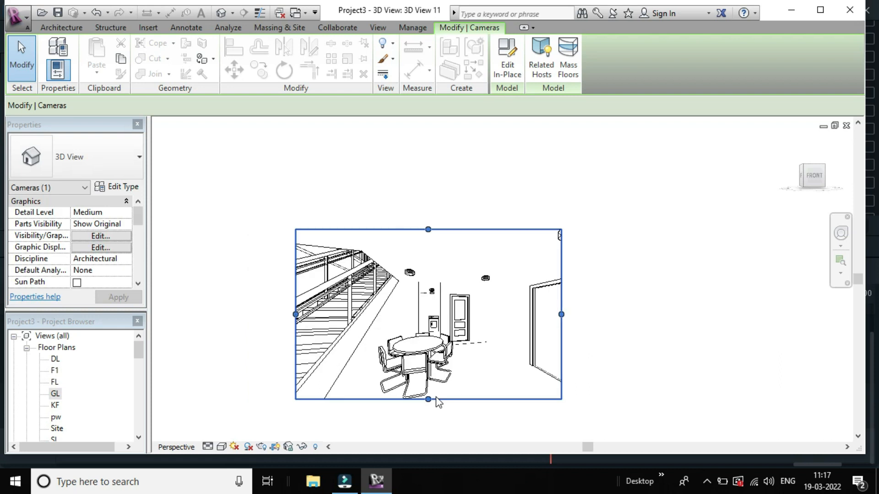
# - Set the dining room camera view's visual style to Realistic
pyautogui.click(222, 448)
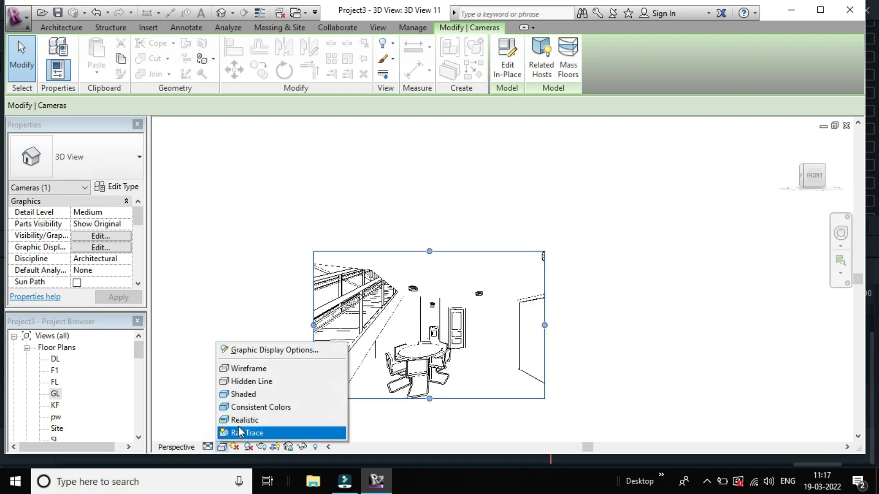
pyautogui.click(249, 420)
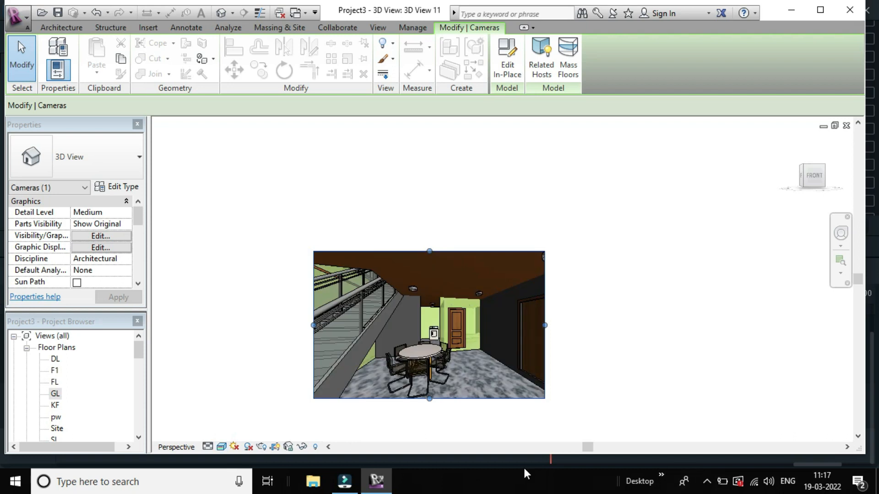
pyautogui.scroll(1, 471, 368)
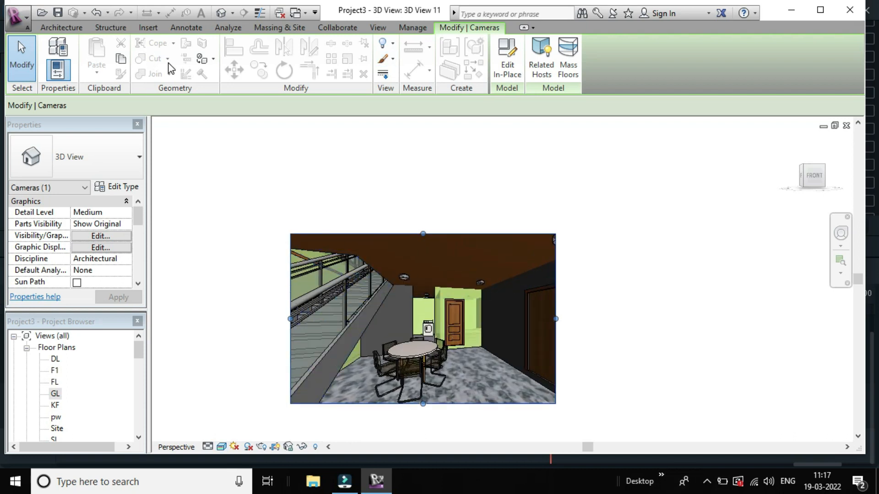
# - Paint the grey wall behind the staircase and the dark wall with the side door with Default Mass Interior Wall
pyautogui.click(202, 60)
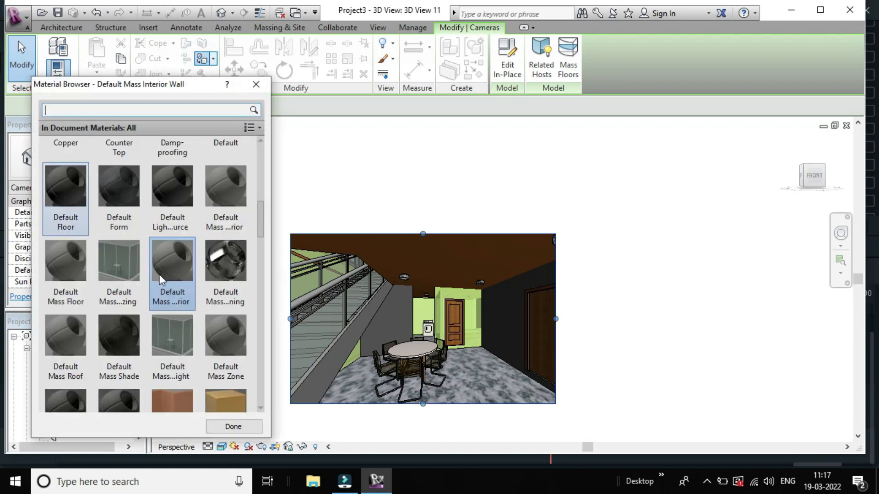
pyautogui.click(178, 285)
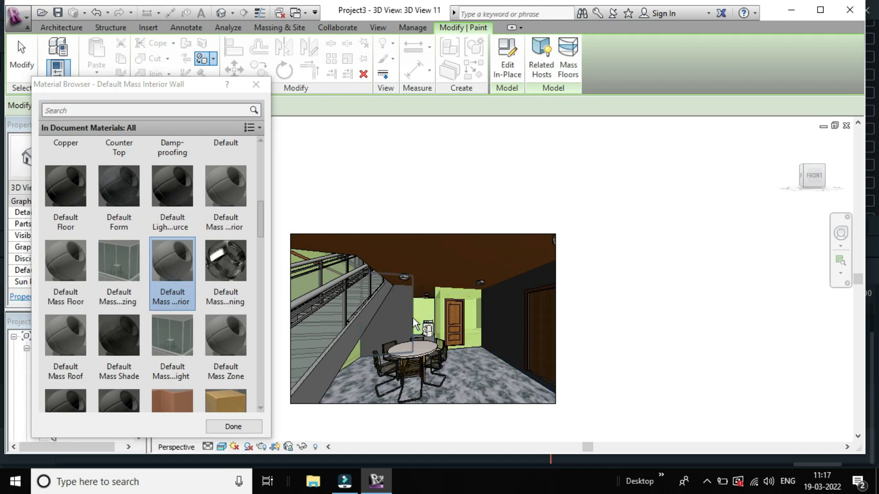
pyautogui.click(413, 318)
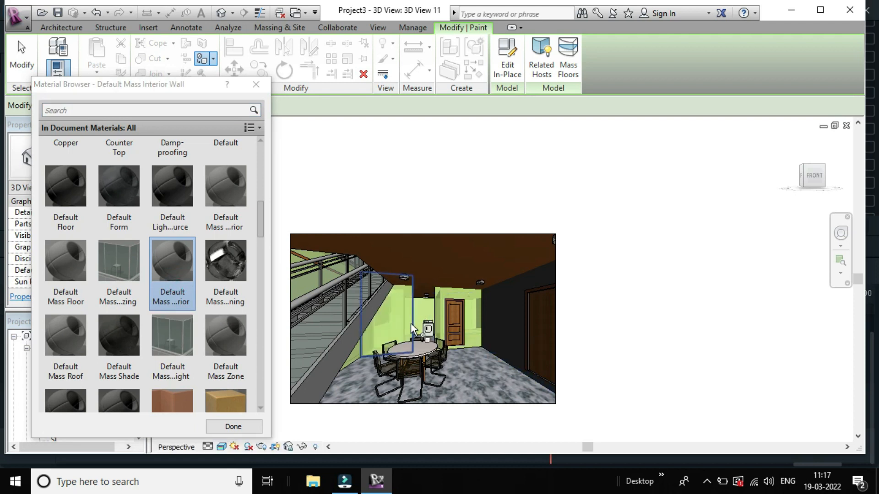
pyautogui.click(500, 322)
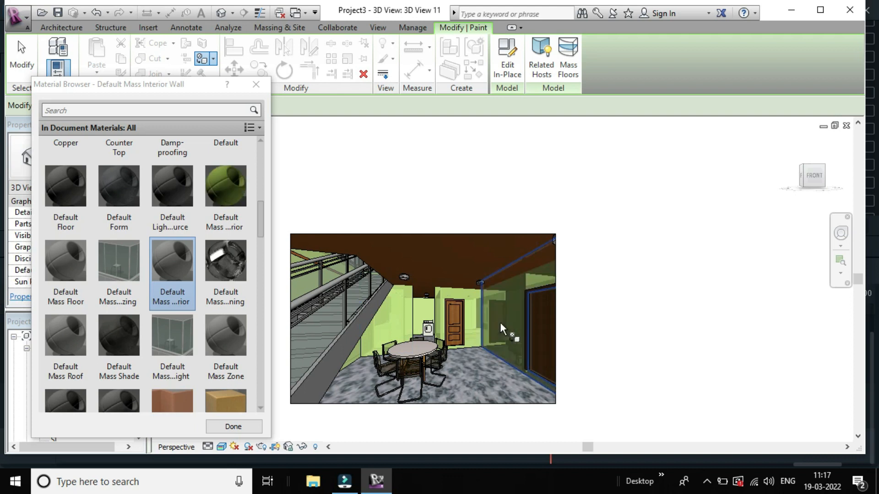
pyautogui.scroll(-2, 500, 322)
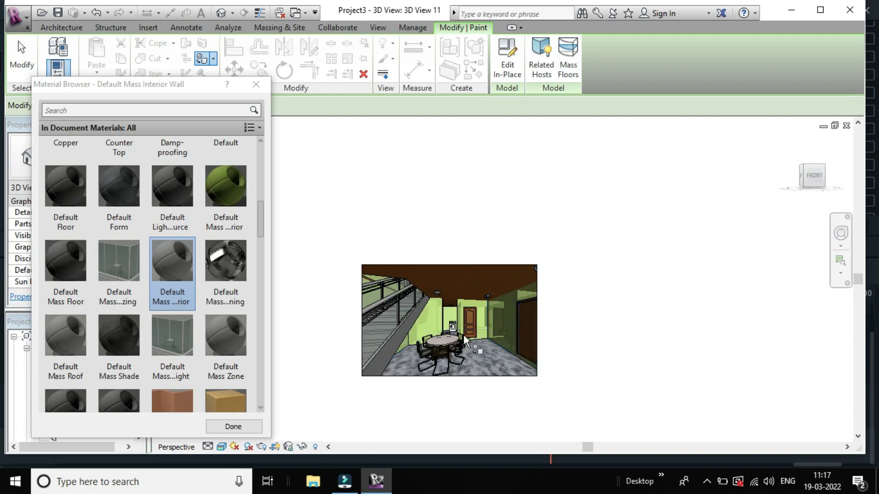
pyautogui.scroll(2, 341, 346)
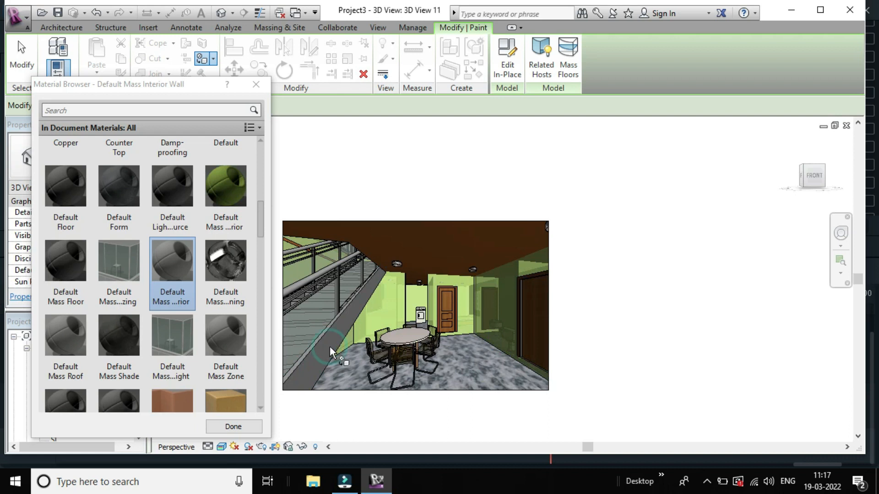
# - Paint the staircase stringer's side face and sloping top face with Default Mass Interior Wall and finish painting
pyautogui.click(329, 346)
pyautogui.scroll(2, 329, 347)
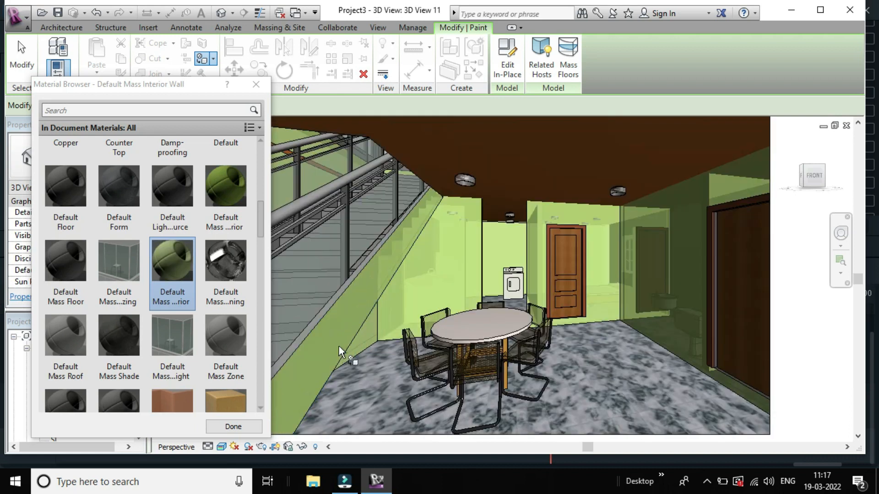
pyautogui.scroll(4, 343, 290)
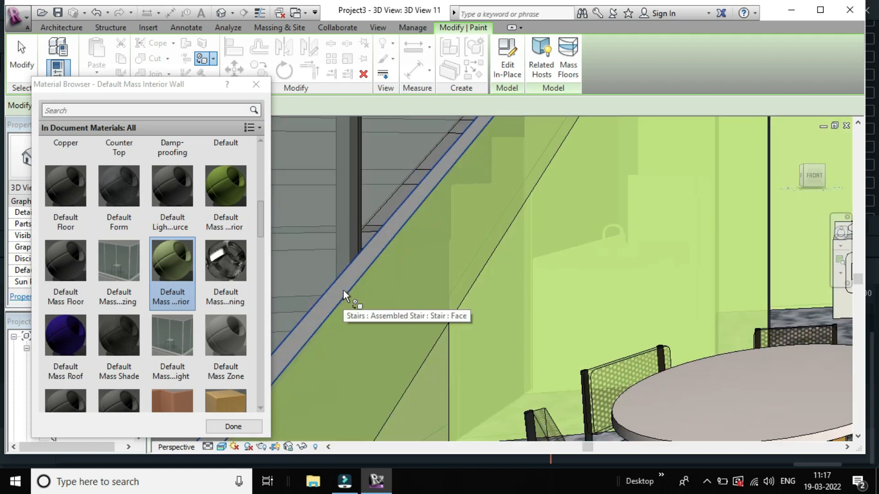
pyautogui.click(343, 290)
pyautogui.scroll(-4, 343, 290)
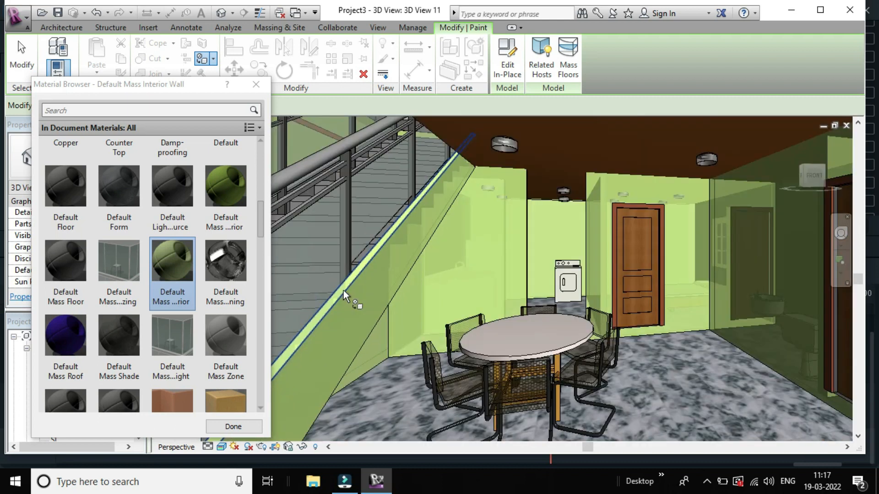
pyautogui.scroll(-4, 343, 291)
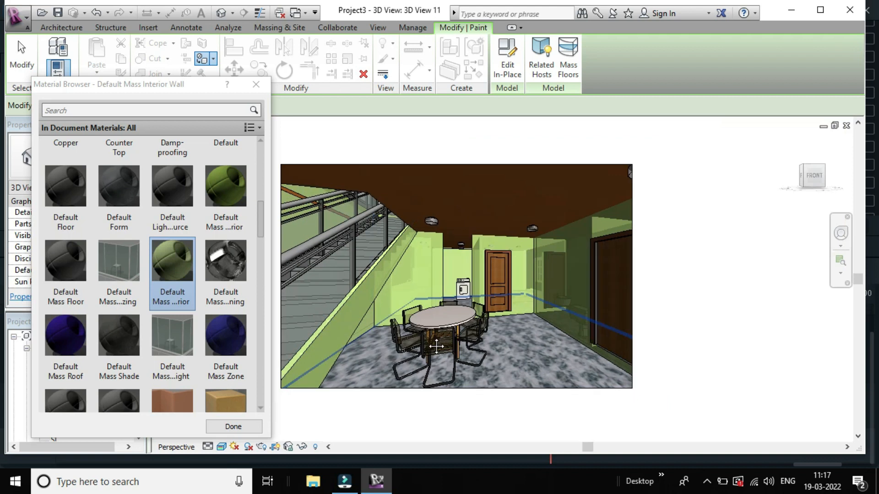
pyautogui.scroll(5, 427, 336)
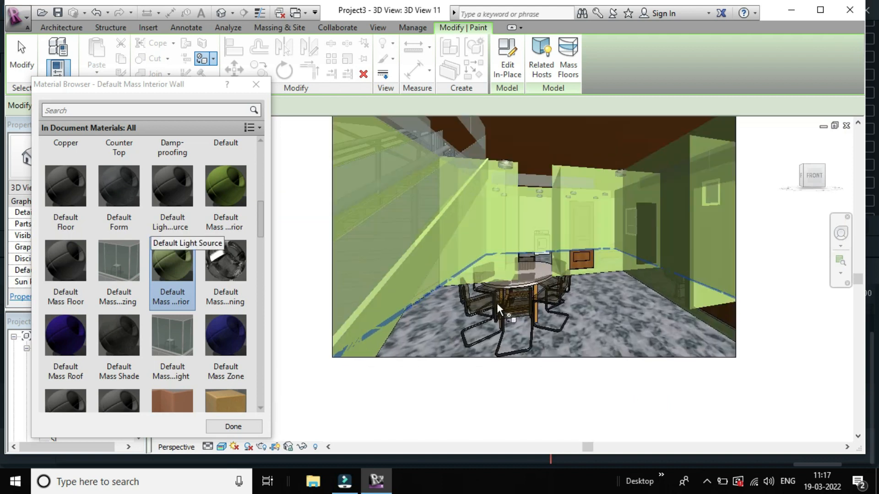
pyautogui.scroll(-2, 500, 306)
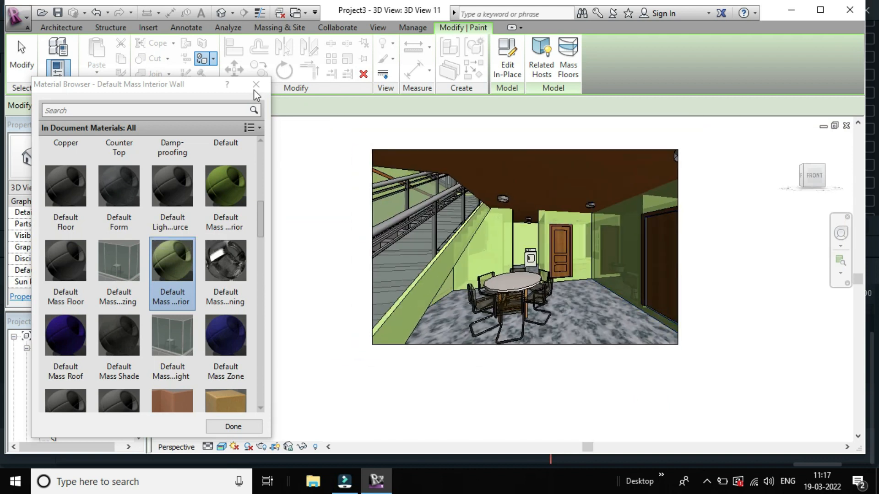
pyautogui.click(256, 86)
pyautogui.scroll(-1, 451, 233)
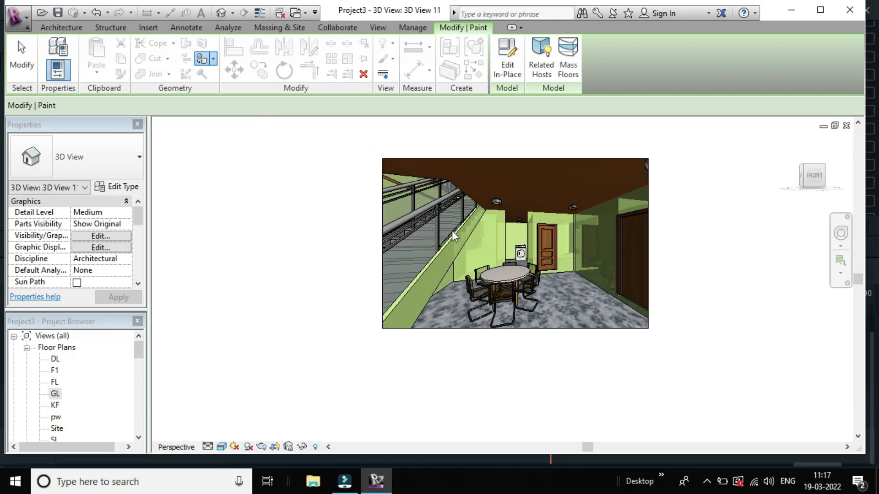
pyautogui.scroll(1, 452, 230)
pyautogui.press('Escape')
# - Paint the grey stair face seen between the lower handrail's rails with Default Mass Interior Wall and finish painting
pyautogui.scroll(5, 360, 223)
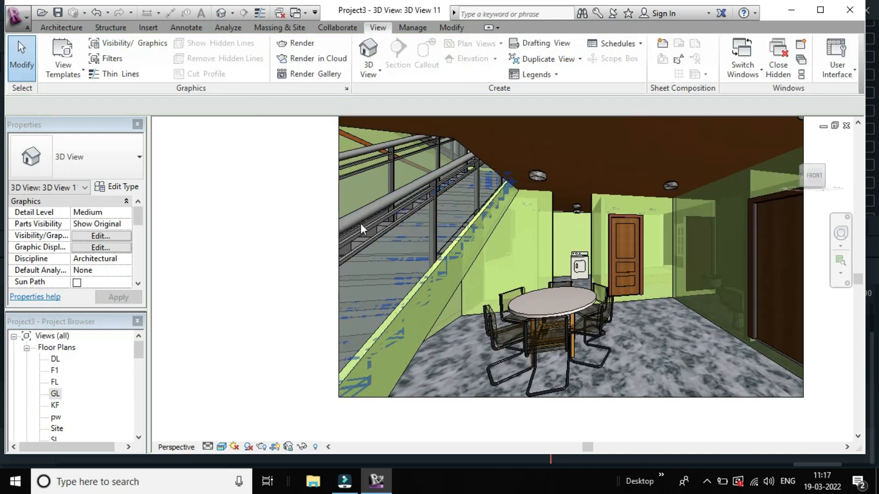
pyautogui.scroll(3, 357, 223)
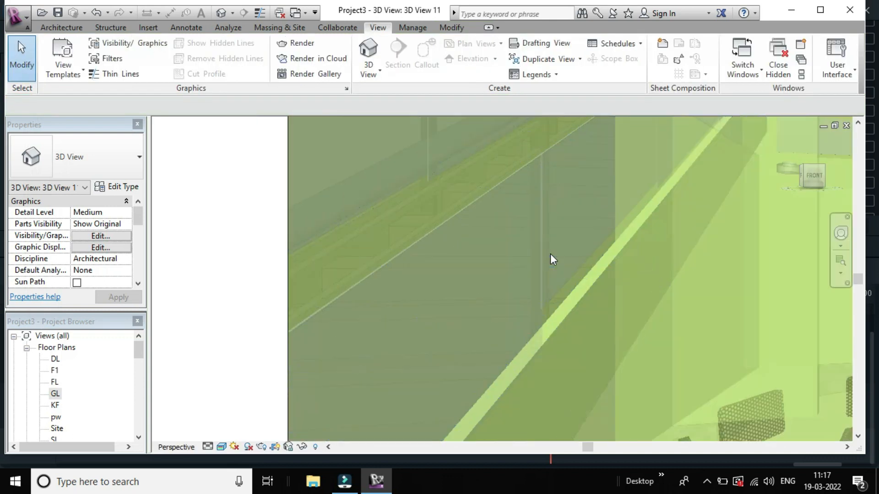
pyautogui.scroll(-4, 551, 253)
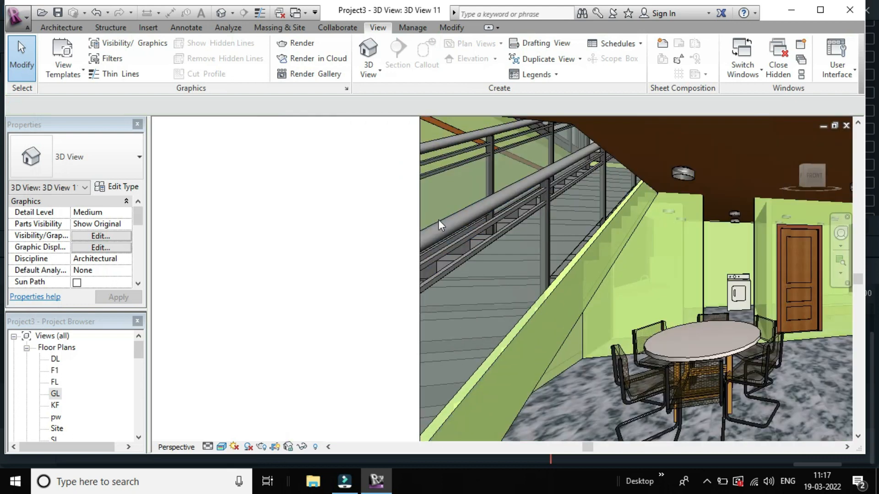
pyautogui.scroll(3, 498, 277)
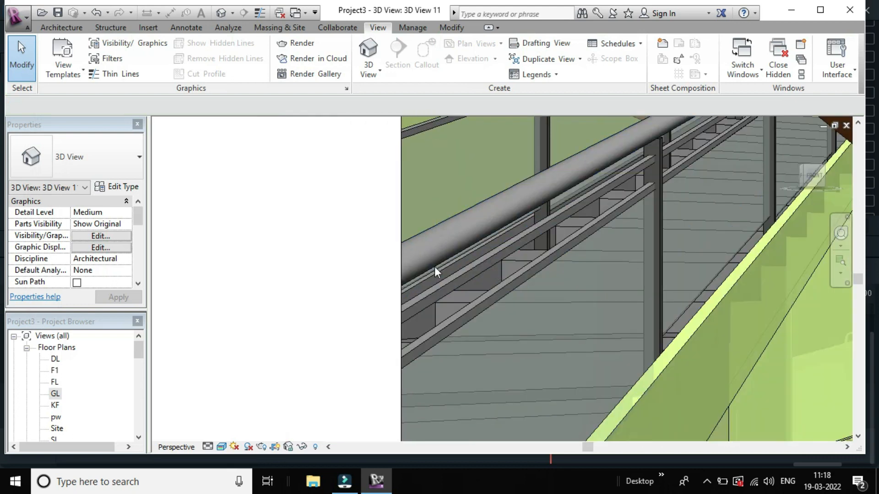
pyautogui.click(452, 28)
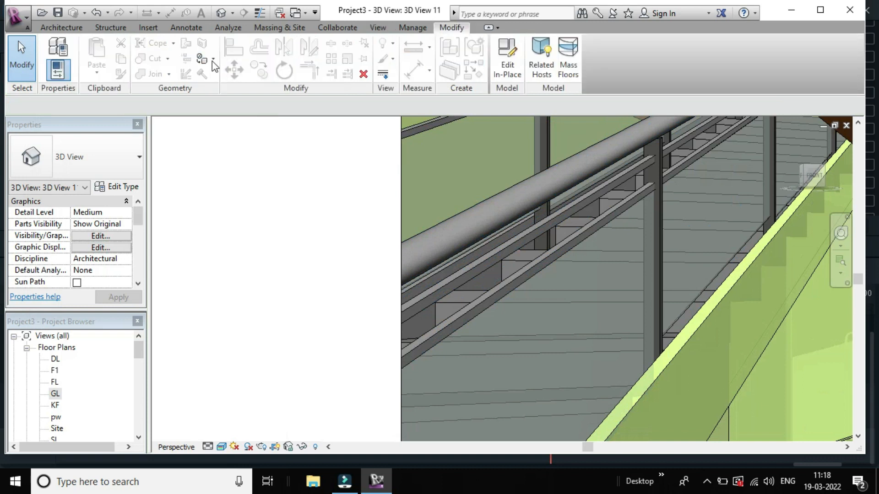
pyautogui.click(202, 59)
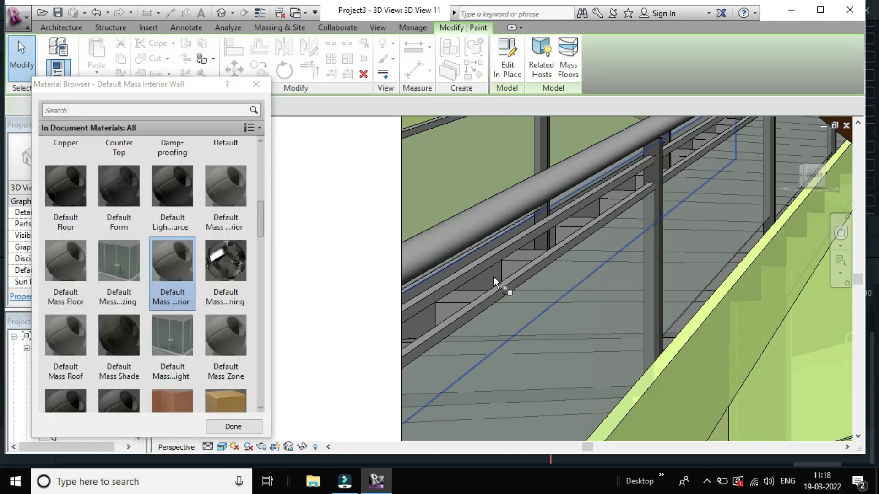
pyautogui.click(493, 276)
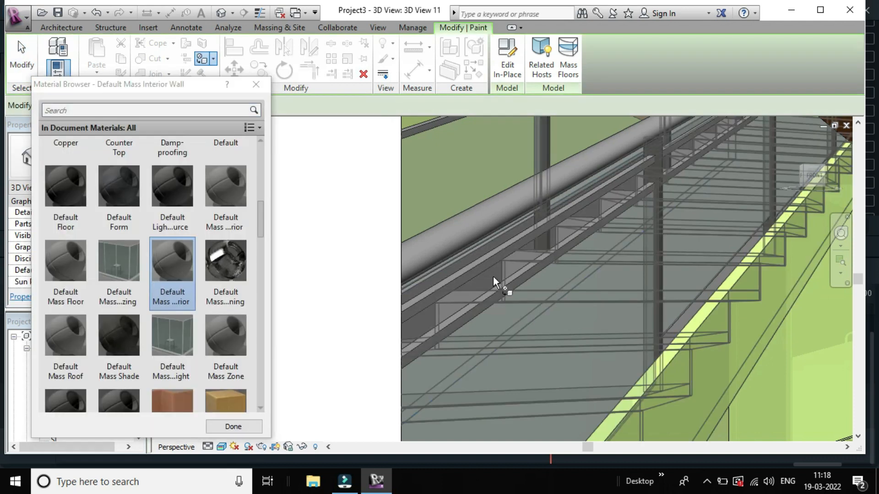
pyautogui.scroll(-5, 493, 276)
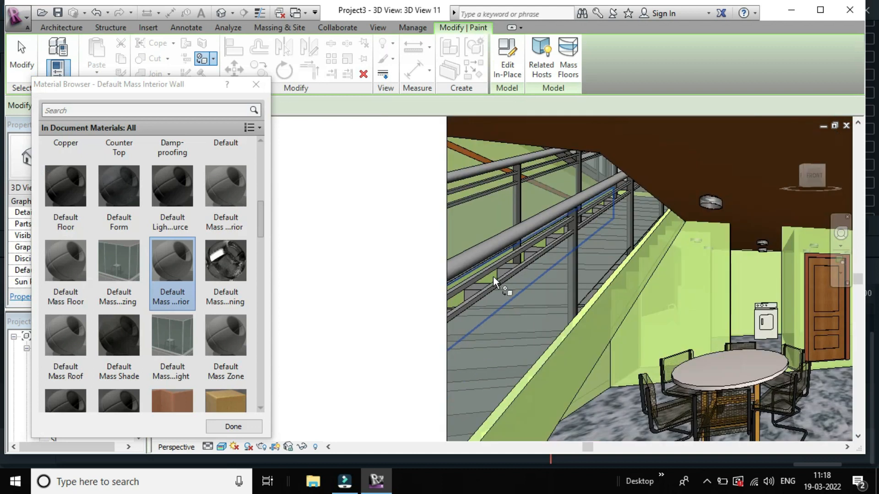
pyautogui.scroll(1, 581, 307)
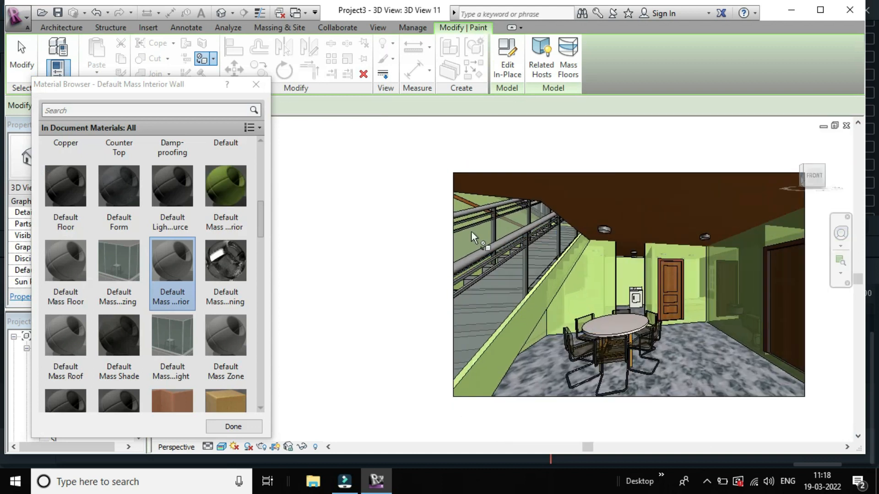
pyautogui.click(256, 85)
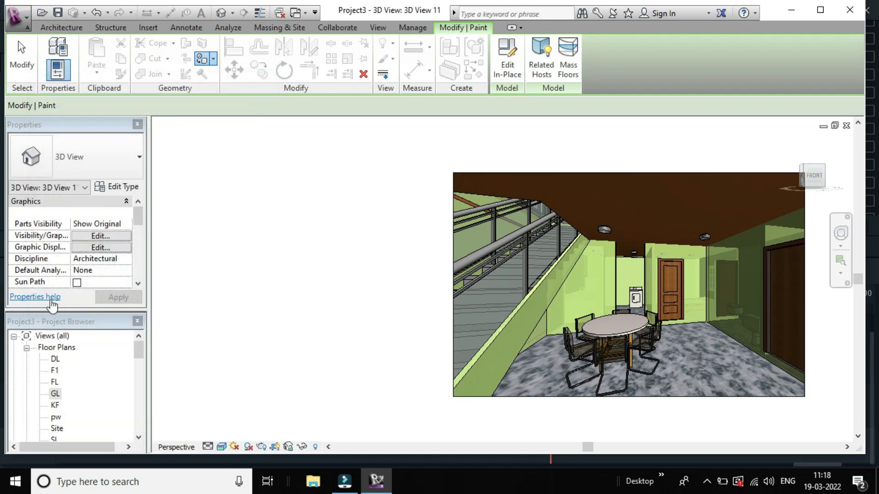
pyautogui.press('Escape')
# - Create a camera view from the GL floor plan, placed right of the dining table and aimed past the foot of the staircase
pyautogui.doubleClick(54, 393)
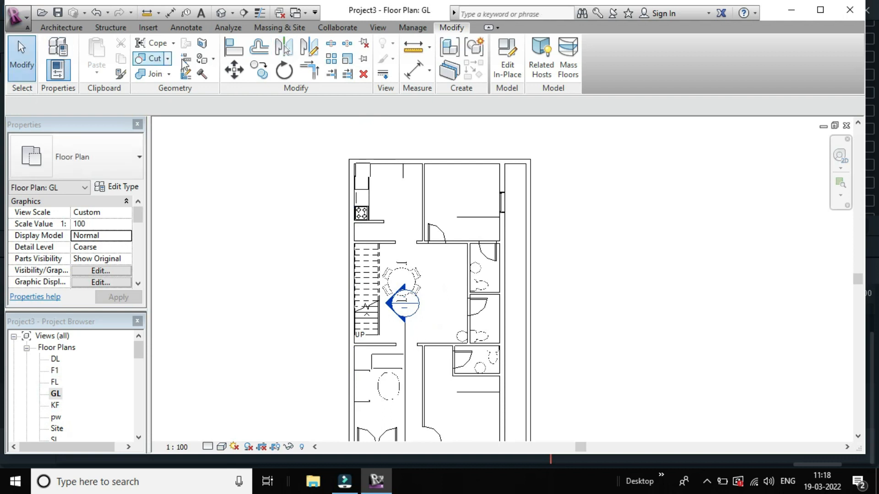
pyautogui.click(378, 28)
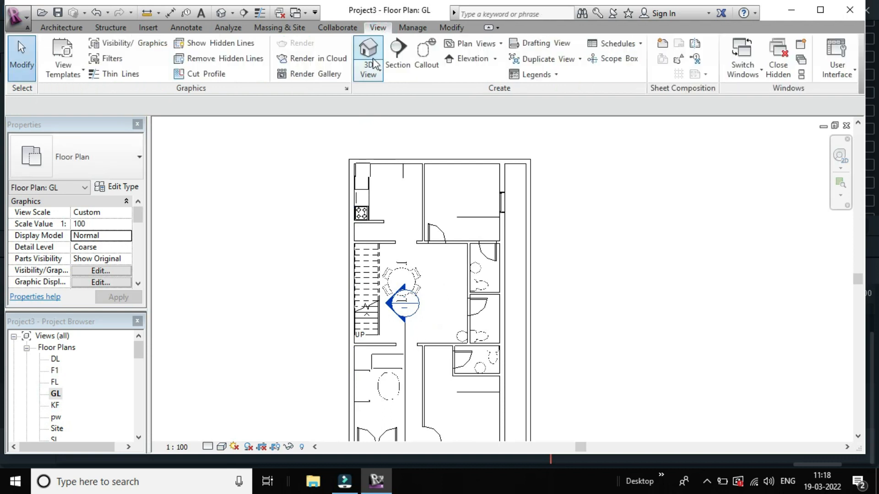
pyautogui.click(368, 74)
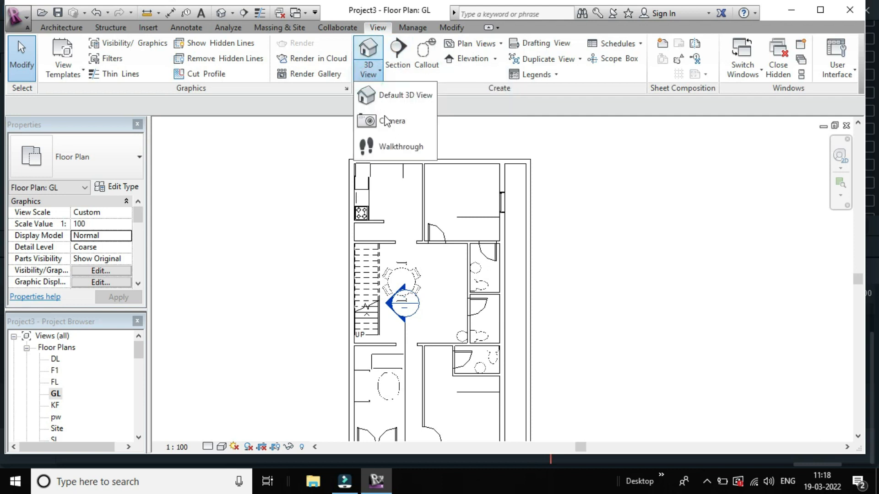
pyautogui.click(384, 120)
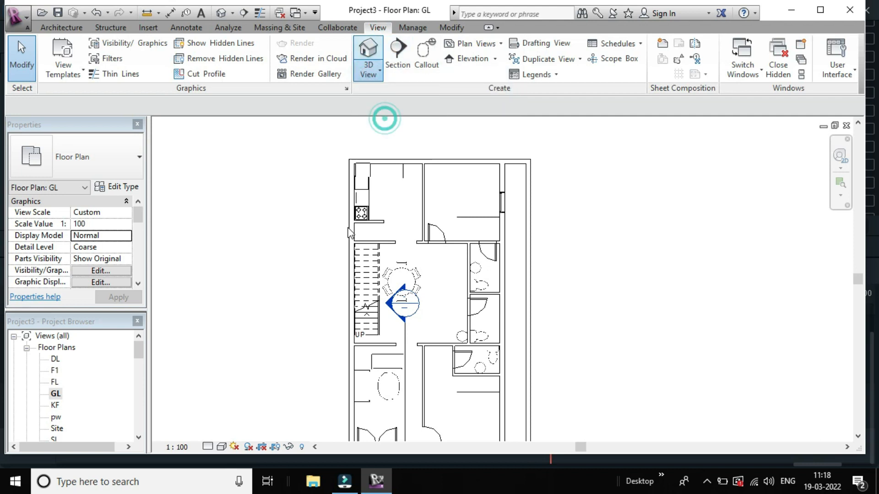
pyautogui.click(441, 266)
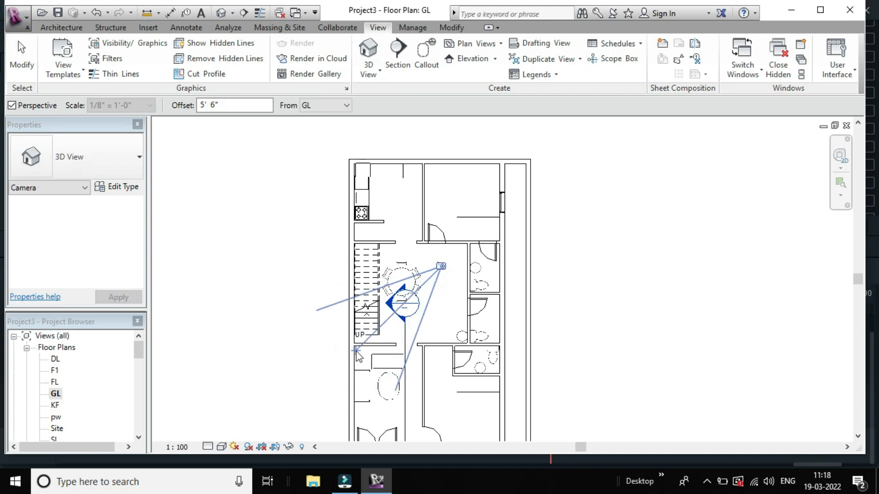
pyautogui.click(356, 350)
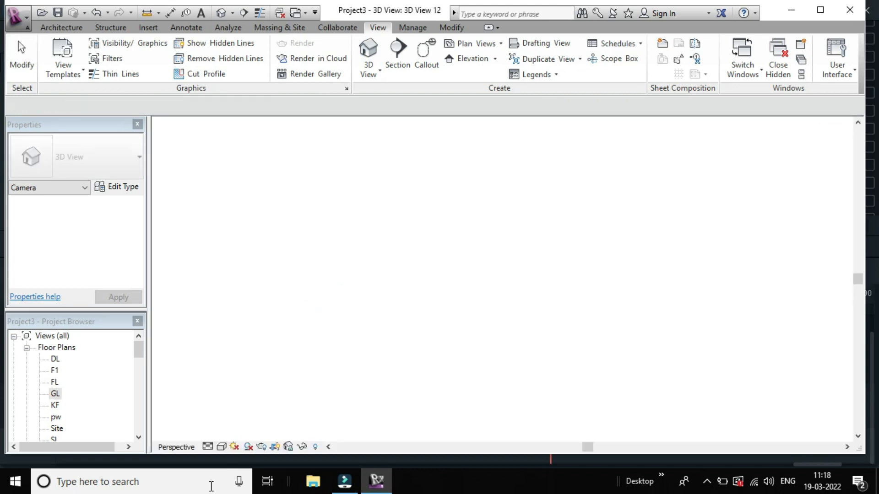
# - Set the new staircase view's visual style to Realistic and extend its crop region on the left side to take in the adjoining wall
pyautogui.click(220, 448)
pyautogui.click(246, 419)
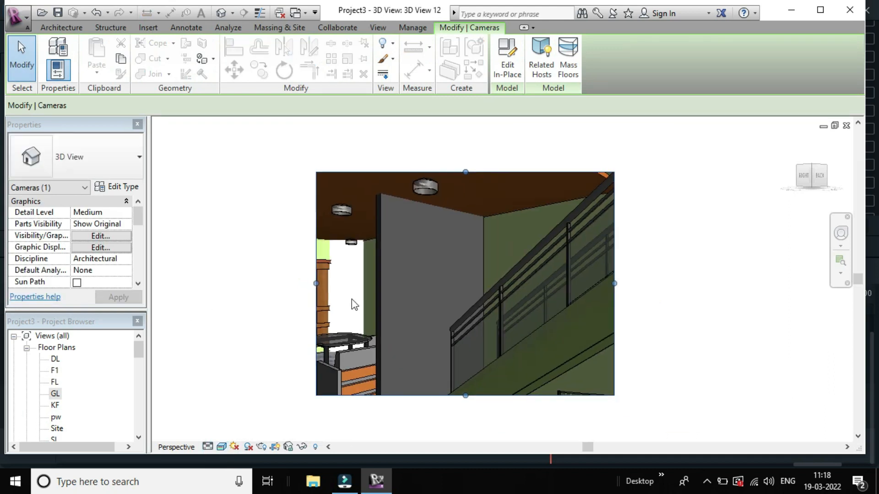
pyautogui.scroll(-2, 352, 298)
pyautogui.moveTo(326, 286); pyautogui.dragTo(246, 312)
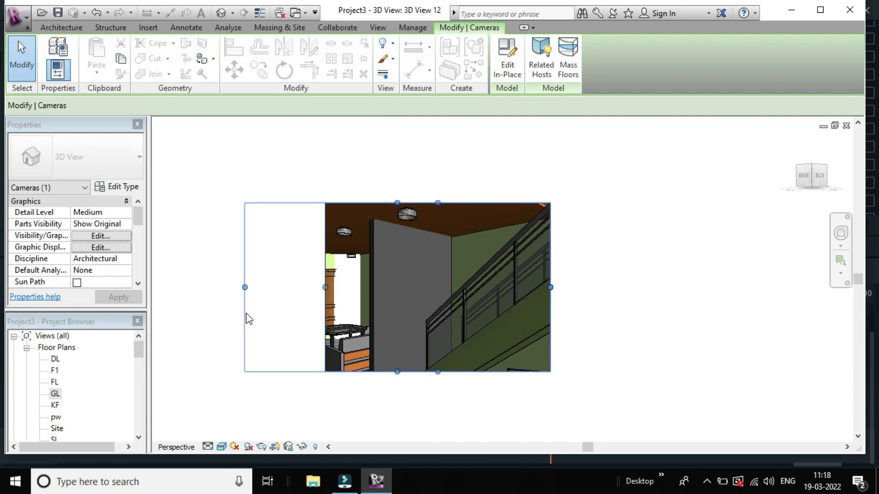
pyautogui.scroll(-2, 246, 312)
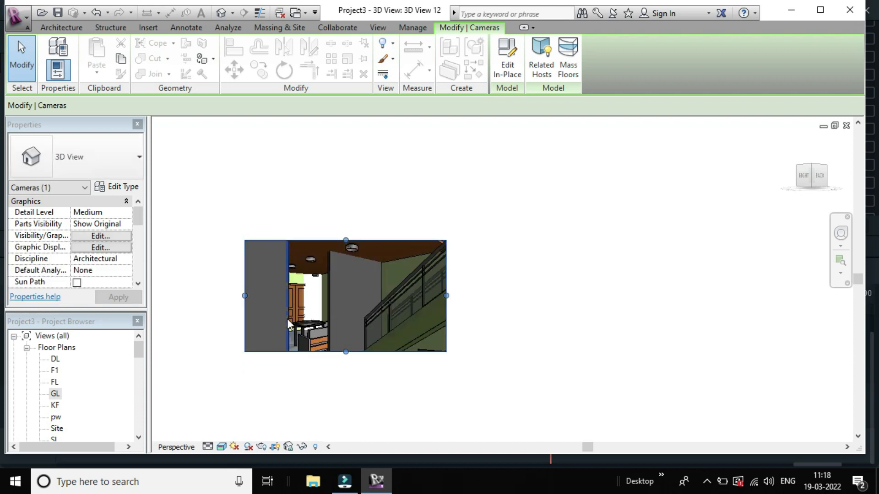
pyautogui.scroll(1, 287, 319)
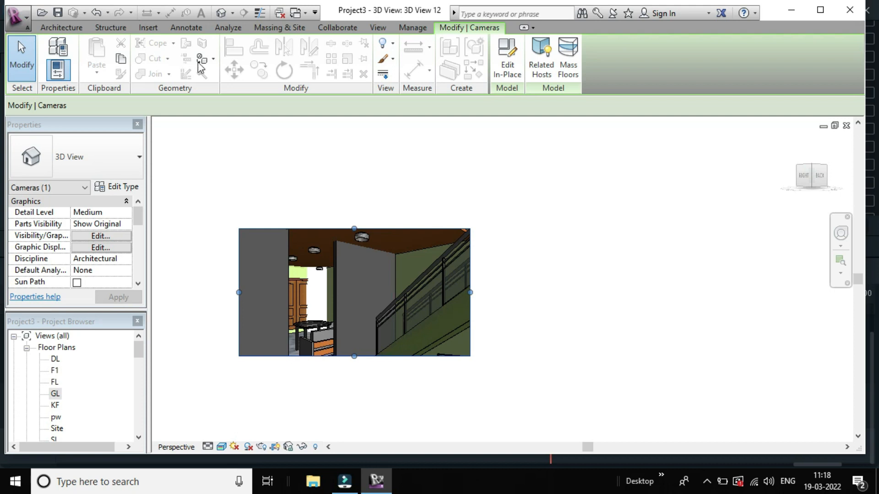
# - Paint the grey walls on both sides of the living room opening and the narrow wall end with Default Mass Interior Wall, and finish painting
pyautogui.click(202, 60)
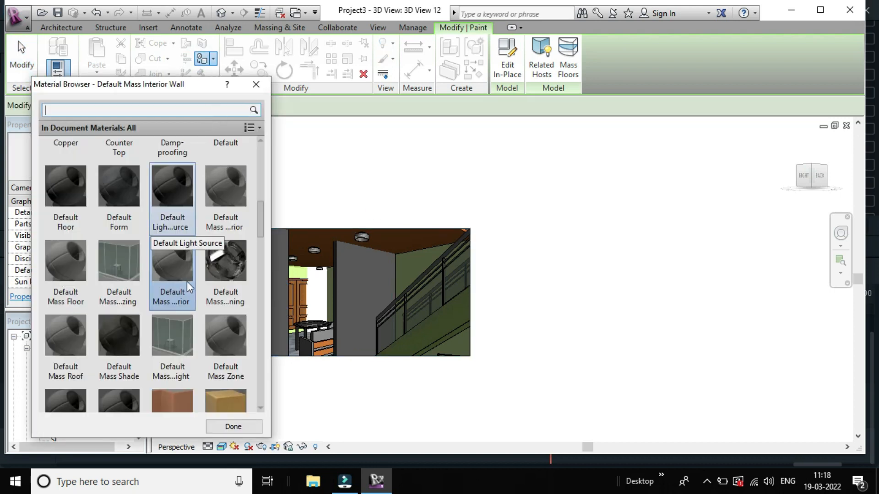
pyautogui.click(338, 290)
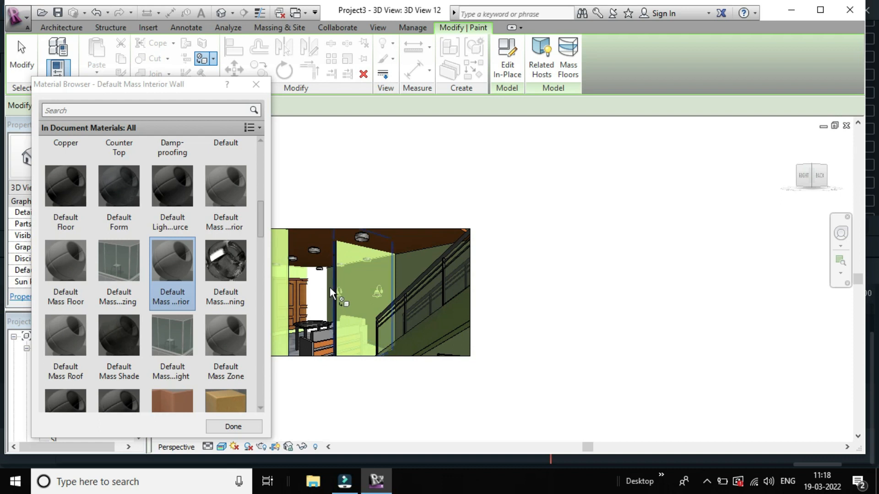
pyautogui.scroll(2, 340, 295)
pyautogui.scroll(3, 340, 295)
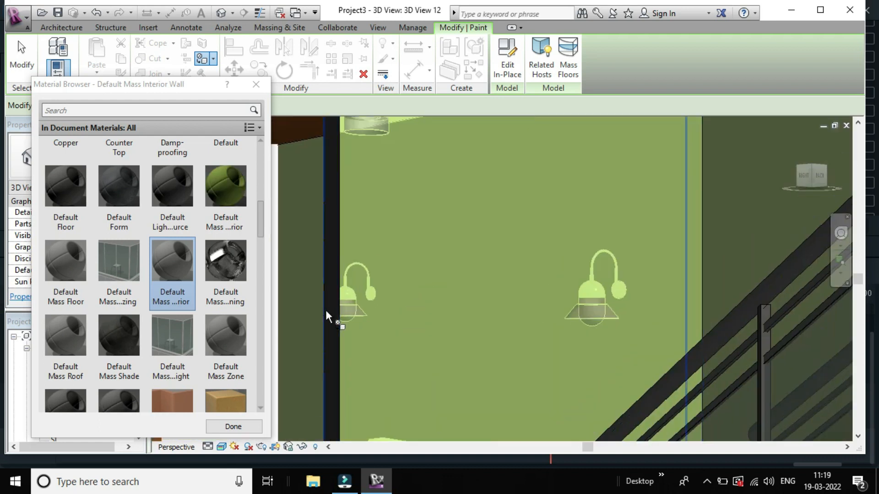
pyautogui.scroll(2, 334, 330)
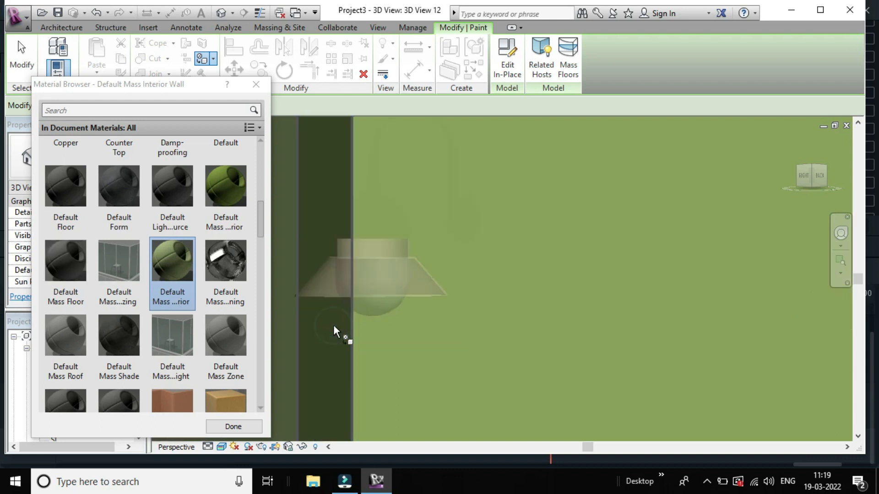
pyautogui.scroll(-5, 333, 325)
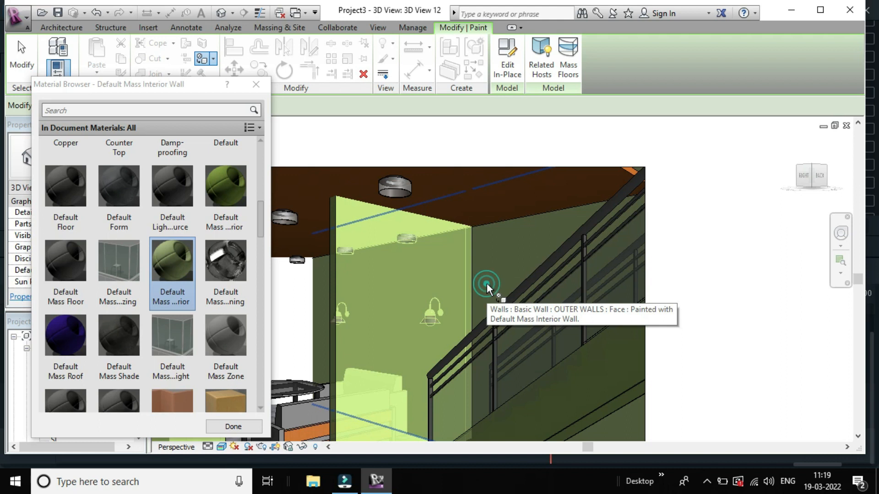
pyautogui.scroll(-6, 488, 284)
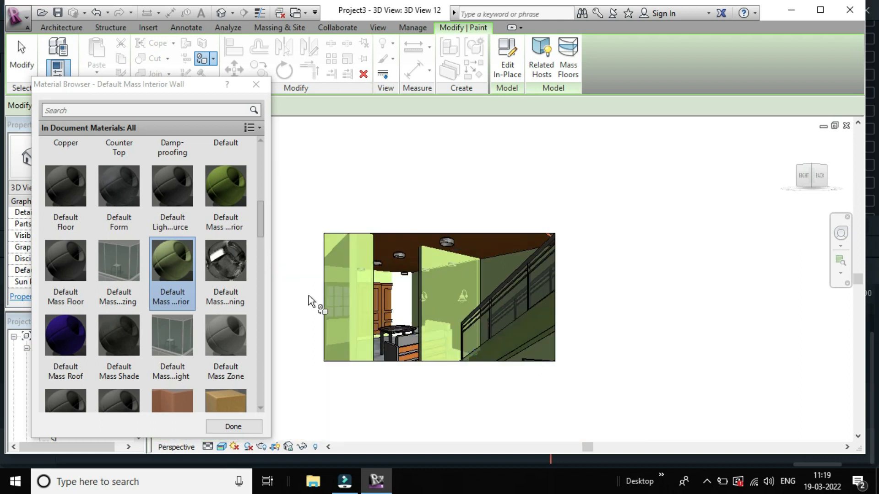
pyautogui.scroll(2, 363, 317)
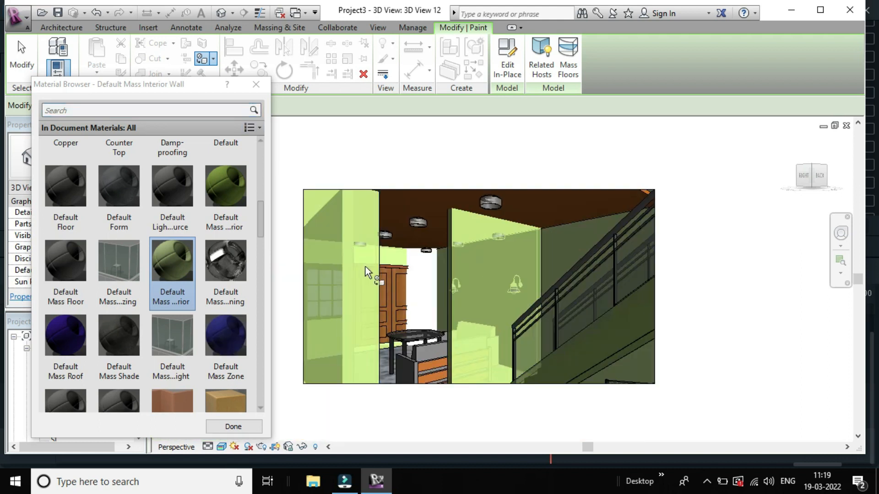
pyautogui.scroll(1, 365, 267)
pyautogui.click(255, 85)
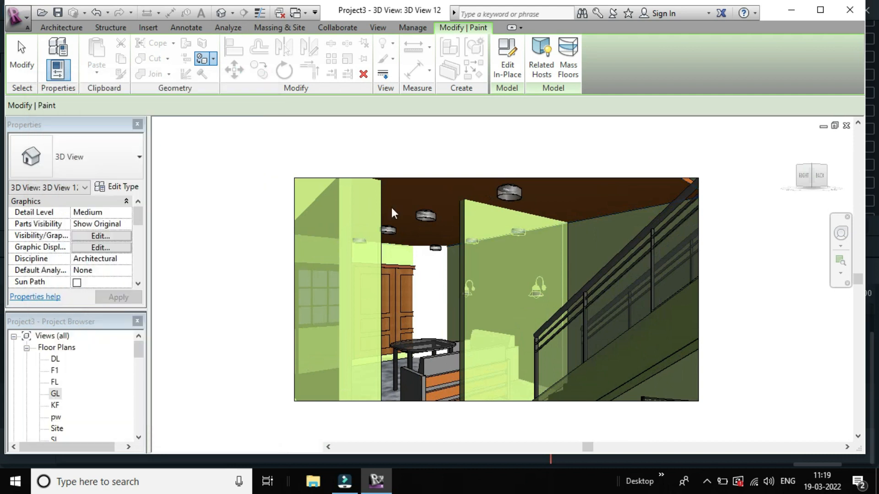
pyautogui.scroll(-1, 391, 208)
pyautogui.scroll(-3, 391, 210)
pyautogui.scroll(1, 372, 212)
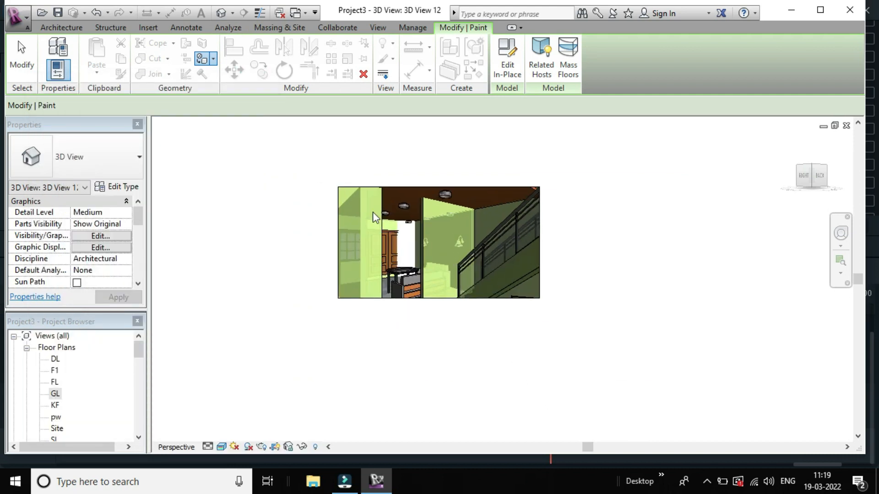
pyautogui.press('Escape')
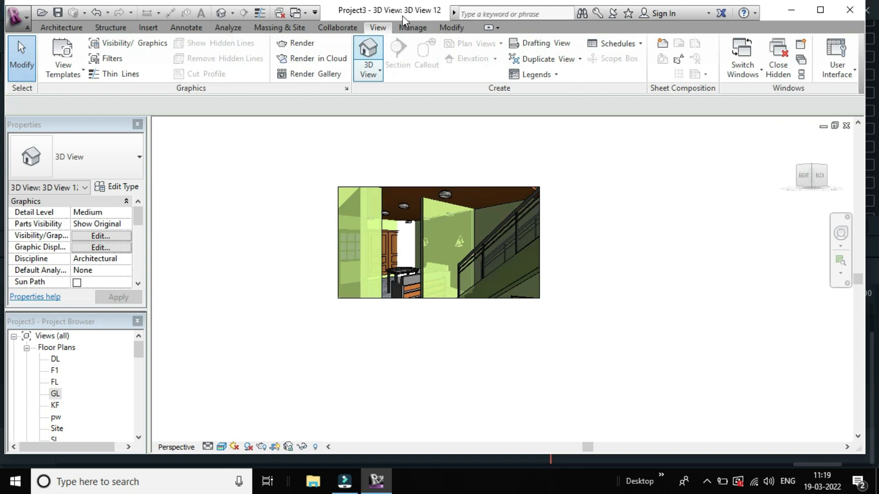
# - Create a camera view from the GL floor plan, placed beside the foot of the stairs and aimed at the wall corner across the passage
pyautogui.doubleClick(55, 395)
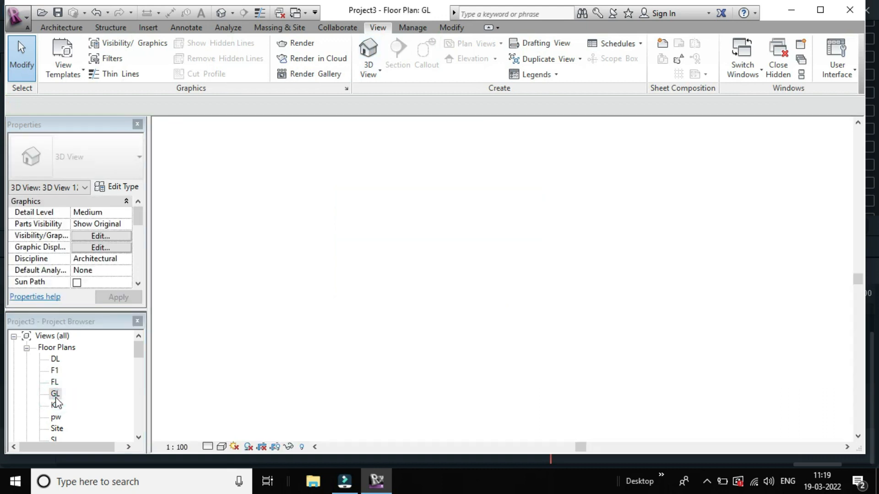
pyautogui.click(369, 71)
pyautogui.click(390, 122)
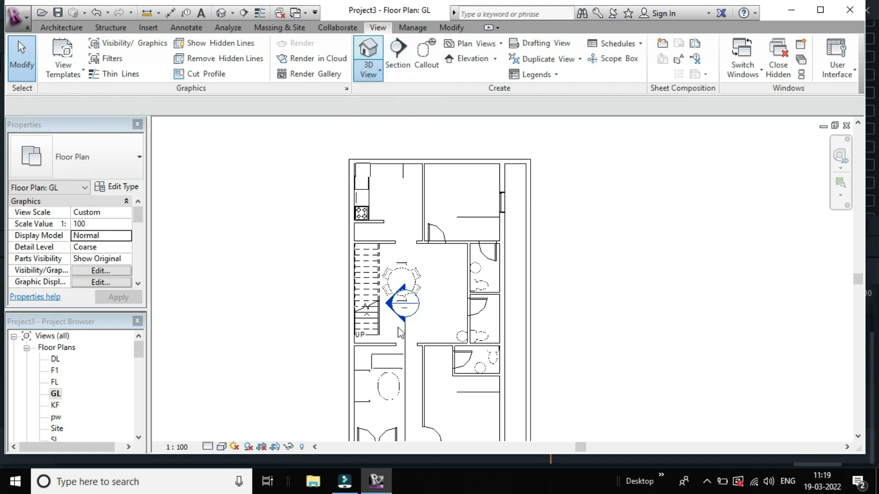
pyautogui.click(388, 322)
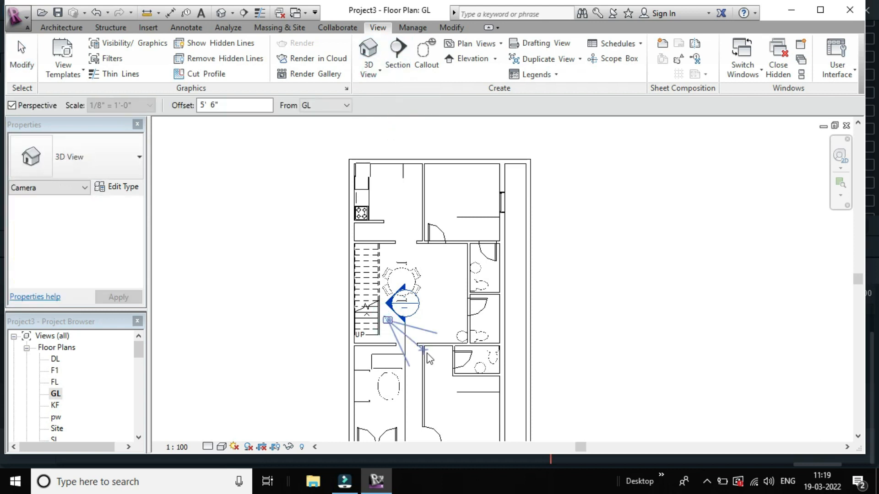
pyautogui.click(423, 357)
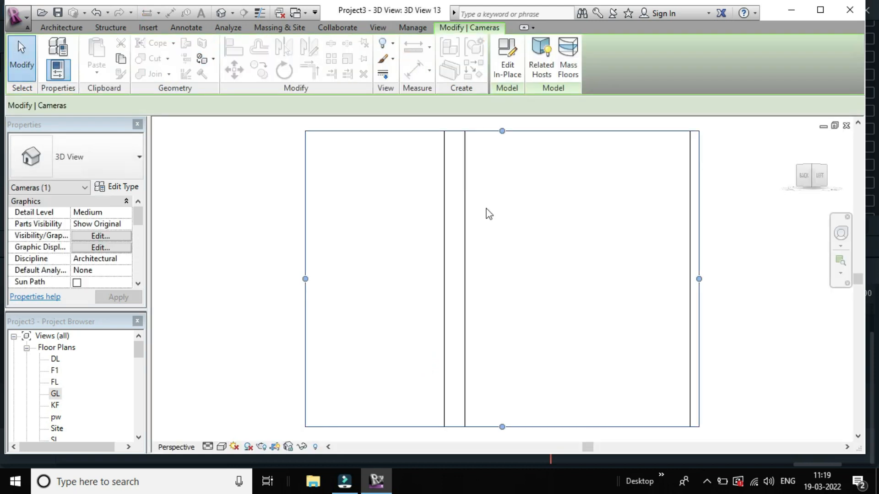
pyautogui.scroll(-3, 489, 214)
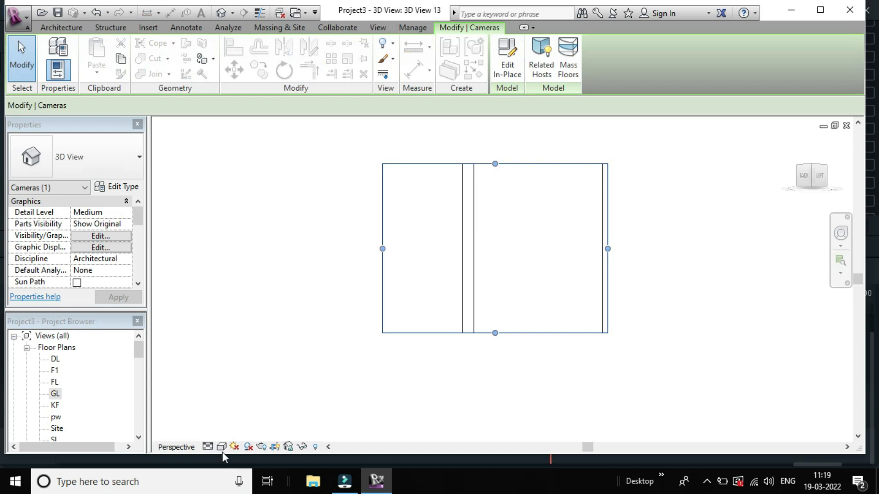
# - Set the new camera view's visual style to Realistic and paint the narrow grey wall end with Default Mass Interior Wall
pyautogui.click(222, 448)
pyautogui.click(259, 417)
pyautogui.click(204, 63)
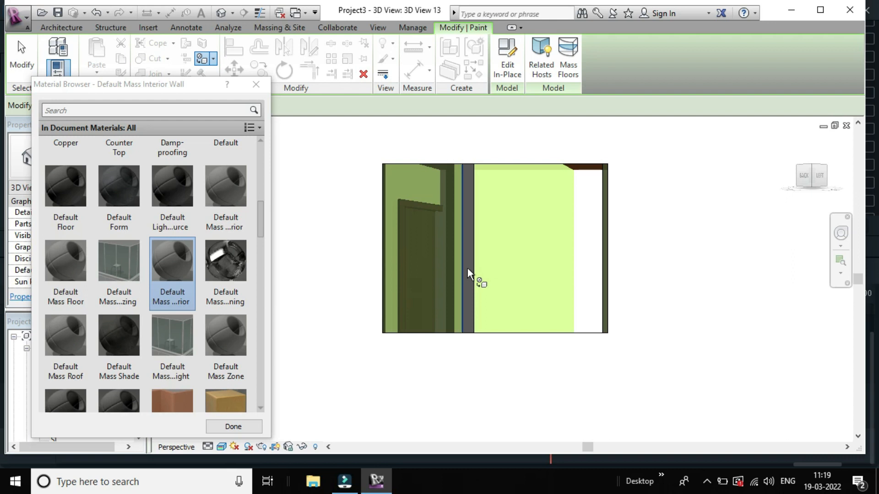
pyautogui.scroll(5, 468, 268)
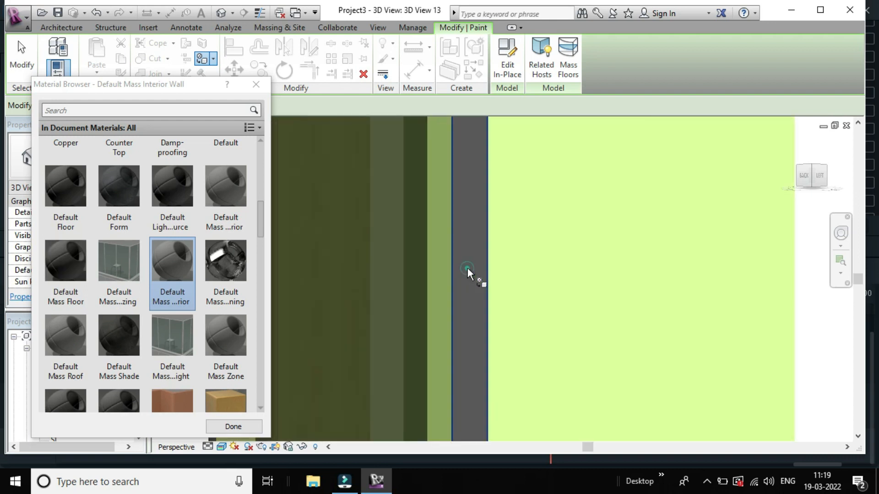
pyautogui.click(467, 268)
pyautogui.scroll(-3, 468, 268)
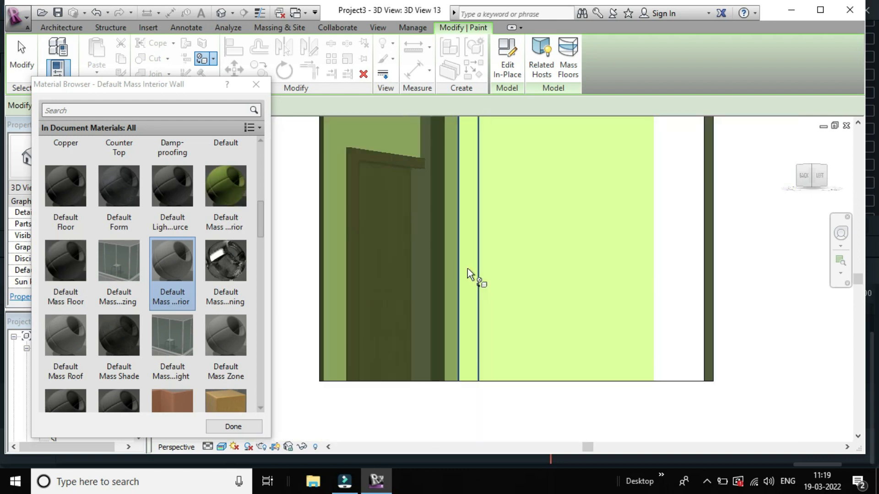
pyautogui.scroll(-4, 468, 268)
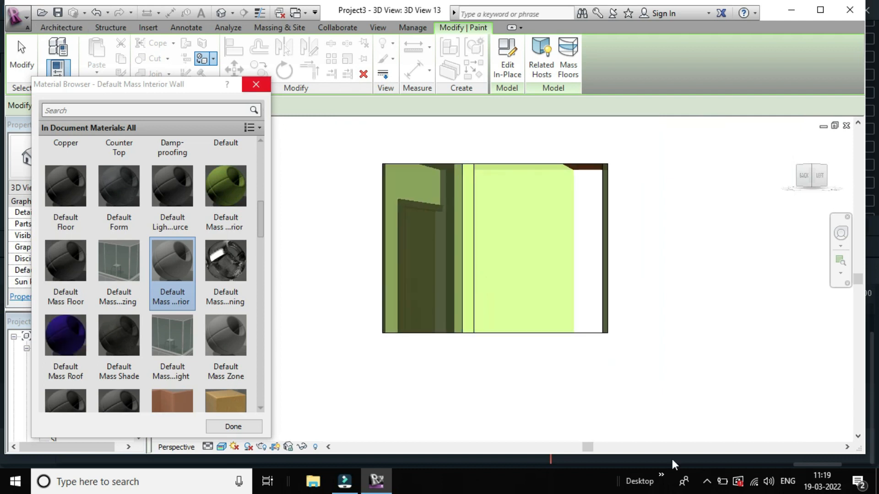
pyautogui.click(707, 481)
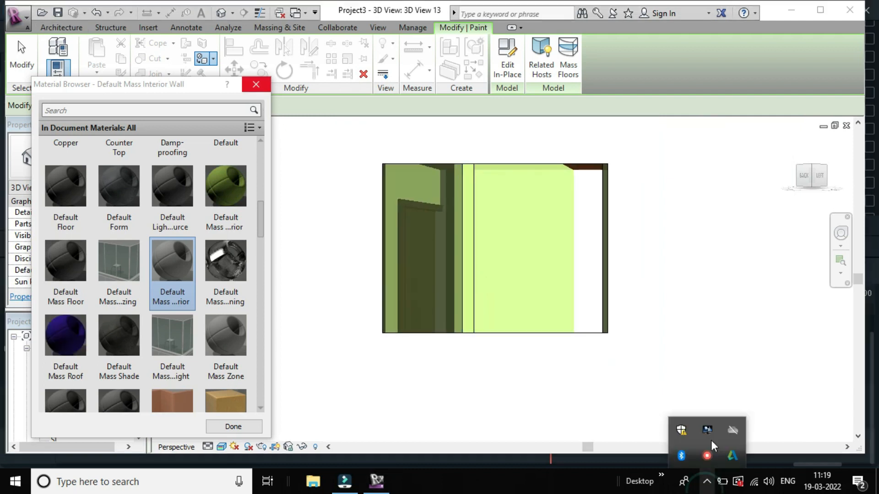
pyautogui.rightClick(712, 463)
pyautogui.click(751, 435)
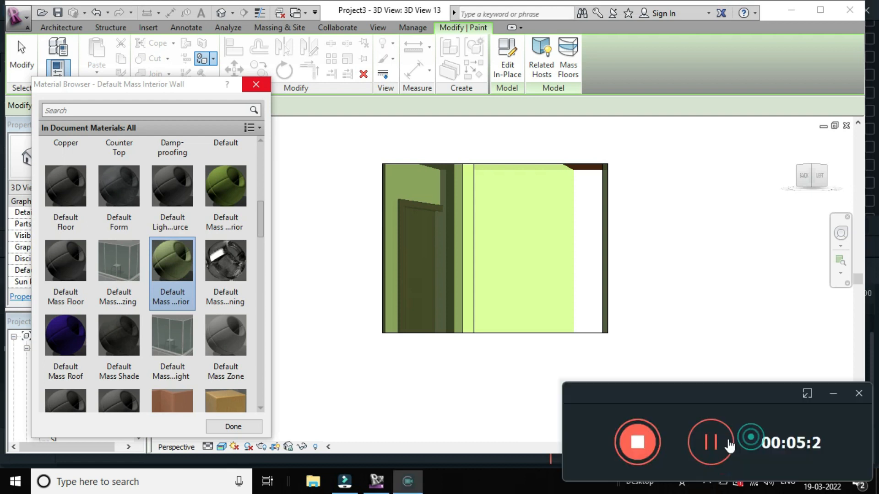
pyautogui.click(723, 446)
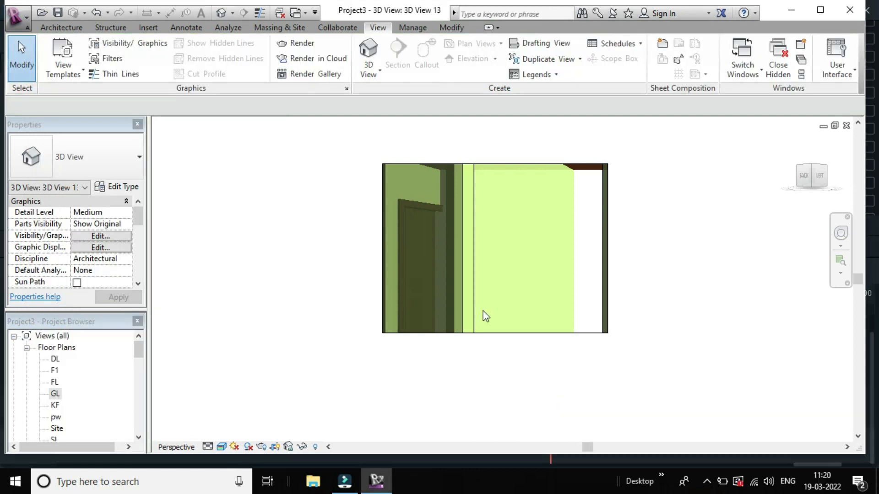
pyautogui.scroll(2, 485, 304)
pyautogui.scroll(-3, 435, 257)
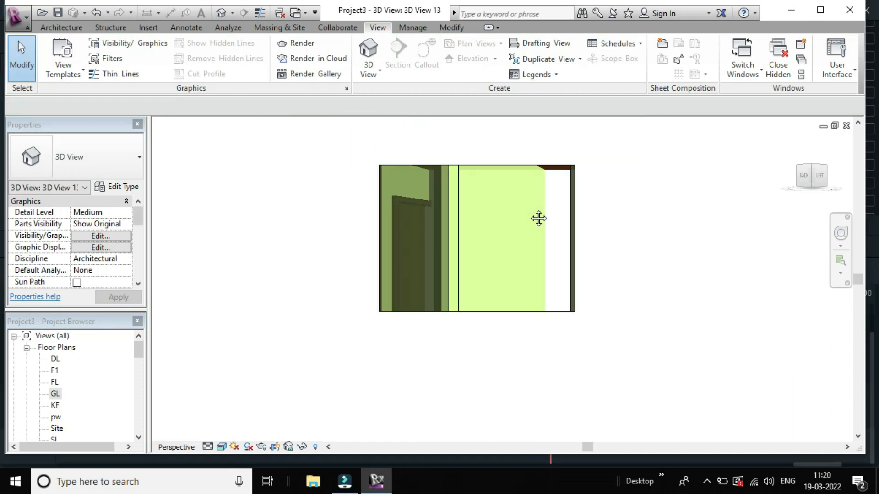
pyautogui.scroll(-1, 518, 247)
pyautogui.scroll(1, 509, 250)
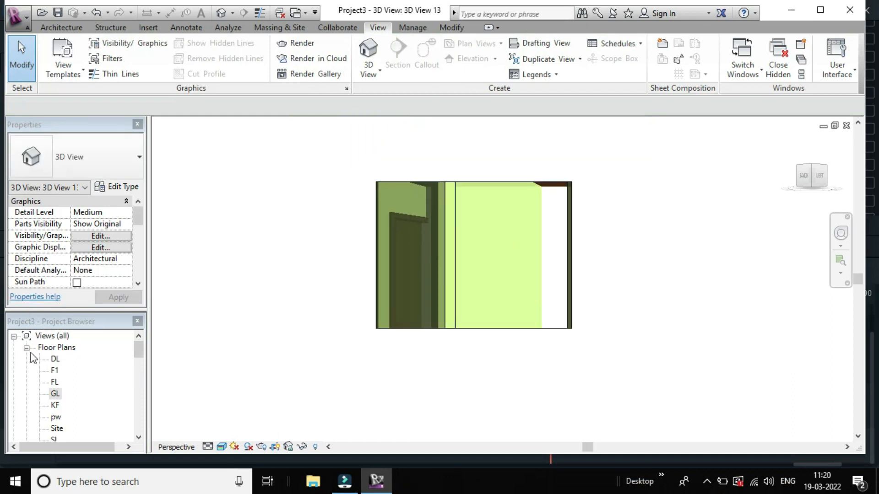
# - Open the GL floor plan and examine the layout around the dining area, staircase, living room and bathrooms
pyautogui.doubleClick(55, 394)
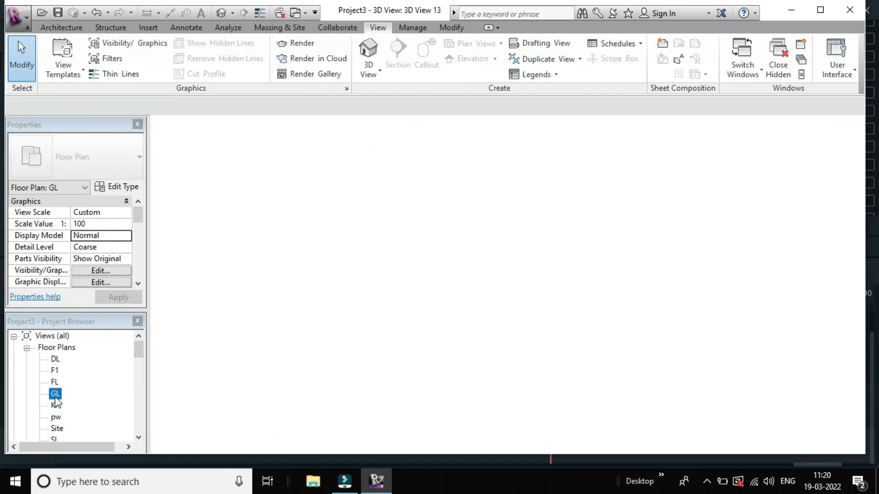
pyautogui.scroll(-3, 403, 316)
pyautogui.scroll(2, 501, 359)
pyautogui.scroll(-1, 495, 394)
pyautogui.scroll(-3, 485, 416)
pyautogui.scroll(4, 458, 380)
pyautogui.scroll(2, 457, 379)
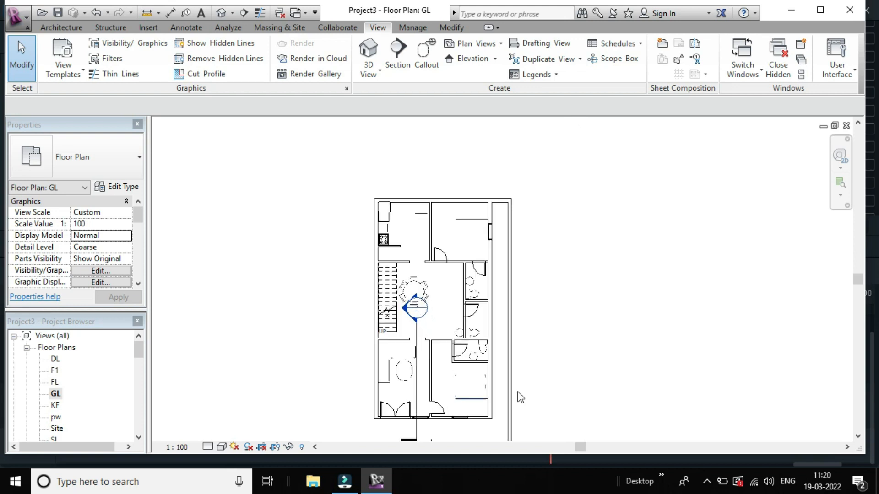
pyautogui.scroll(1, 558, 405)
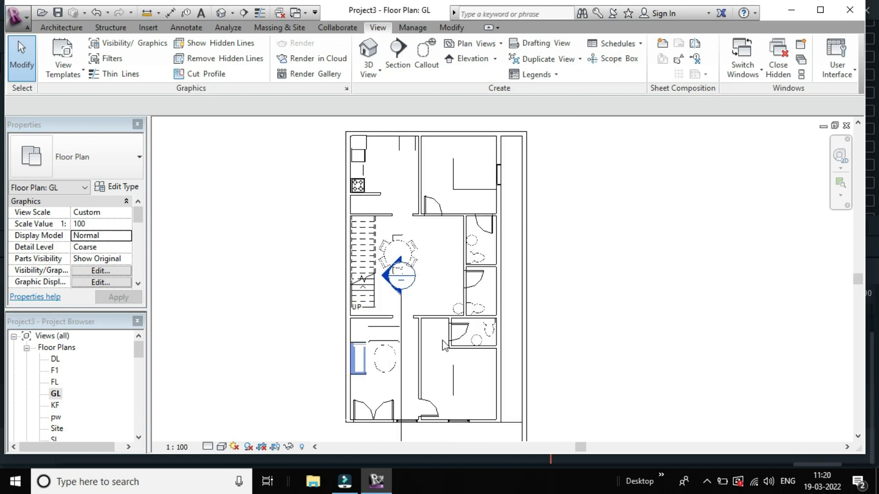
pyautogui.scroll(1, 446, 328)
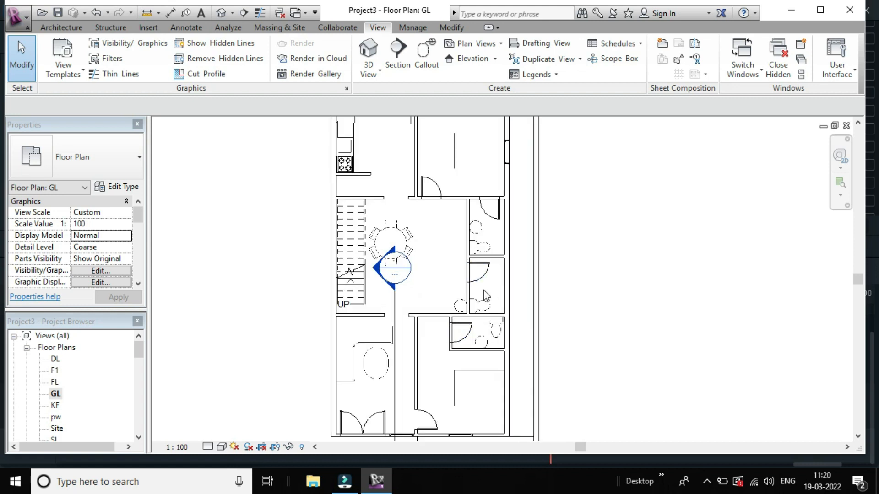
pyautogui.scroll(2, 476, 293)
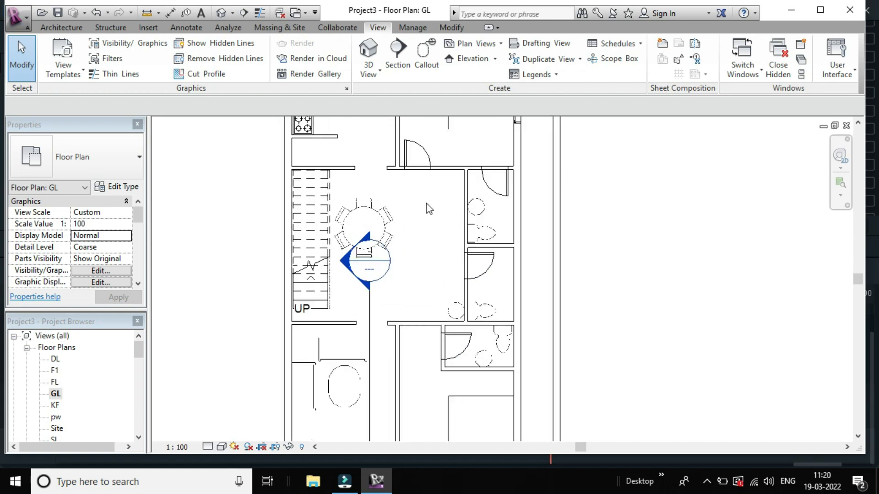
pyautogui.scroll(-3, 427, 204)
pyautogui.scroll(2, 384, 362)
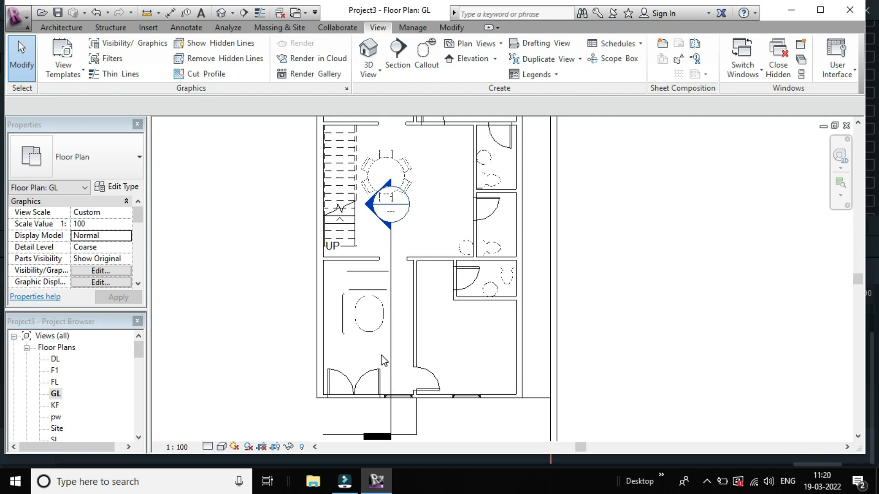
pyautogui.scroll(1, 383, 358)
pyautogui.moveTo(639, 203); pyautogui.dragTo(634, 208, button='middle')
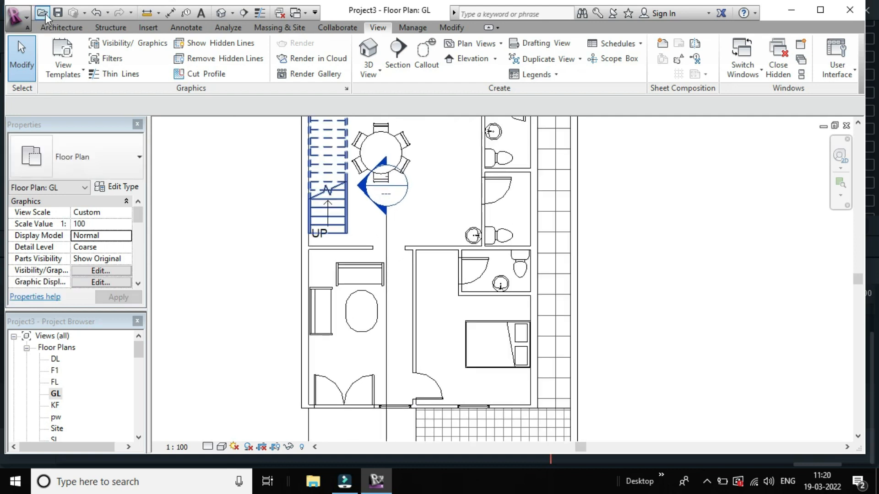
# - Start placing a component and load the RPC Male family from the Entourage folder of the US Imperial library
pyautogui.click(61, 27)
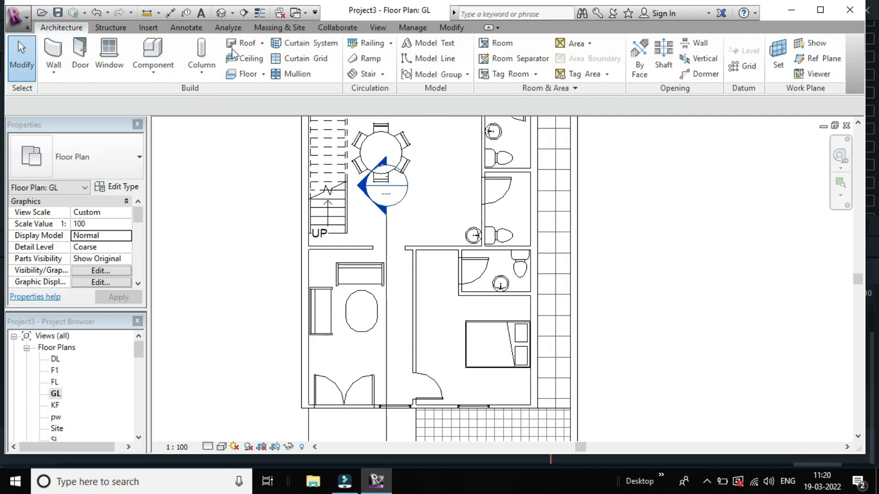
pyautogui.click(155, 42)
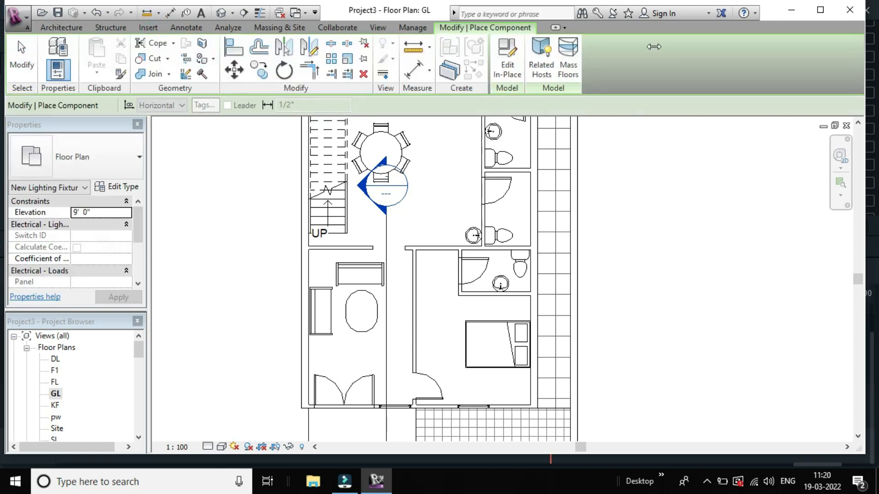
pyautogui.doubleClick(469, 28)
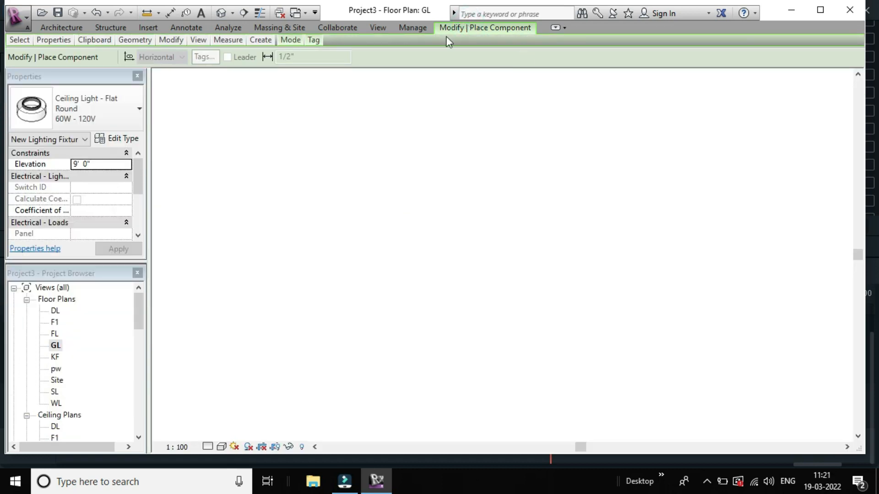
pyautogui.click(555, 28)
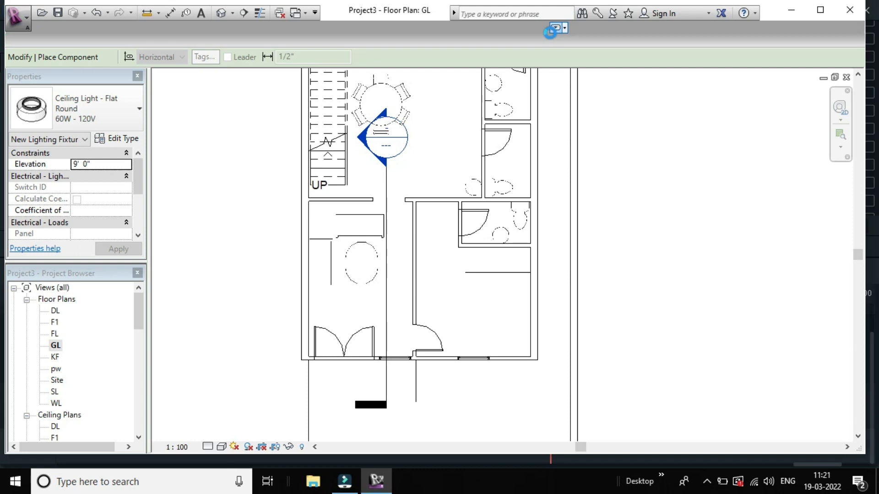
pyautogui.click(552, 31)
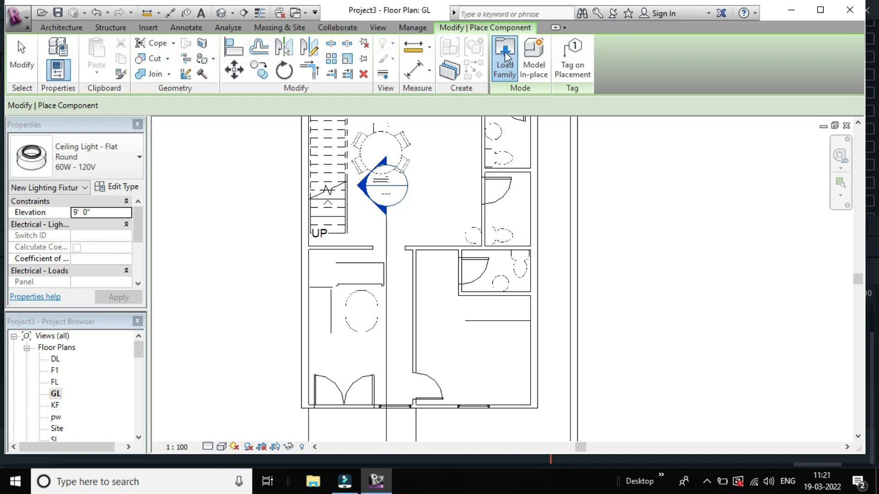
pyautogui.click(504, 55)
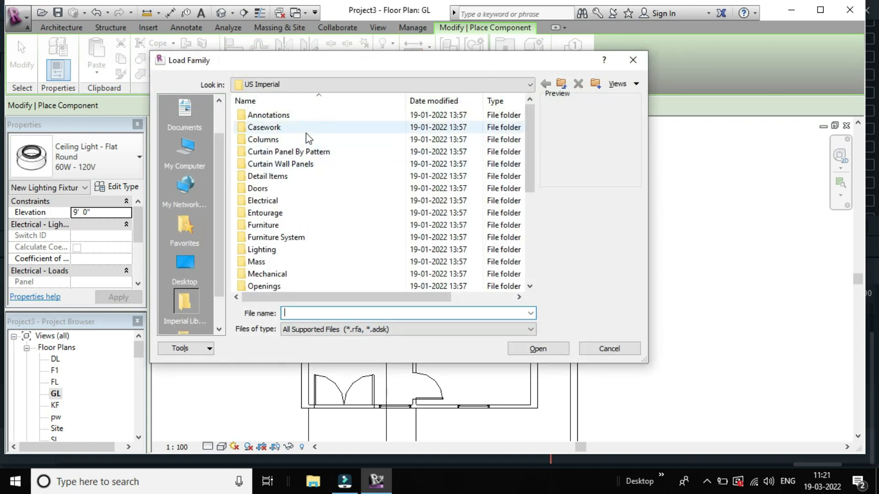
pyautogui.doubleClick(283, 213)
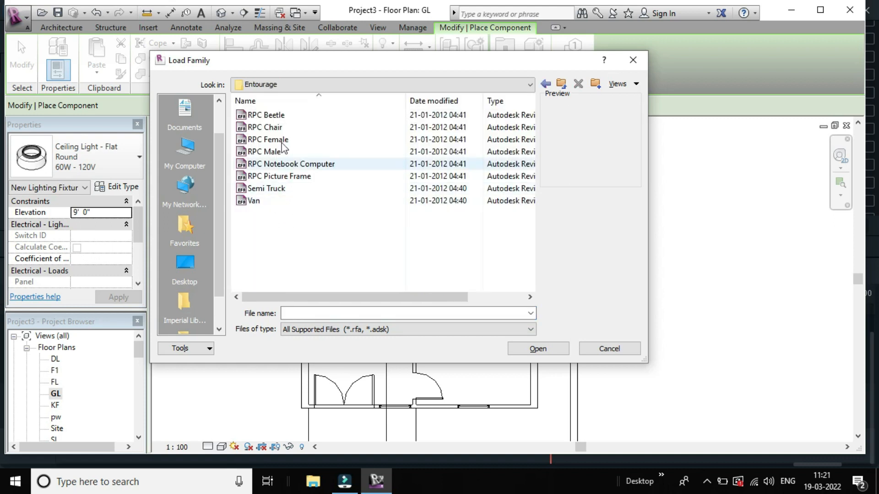
pyautogui.click(283, 145)
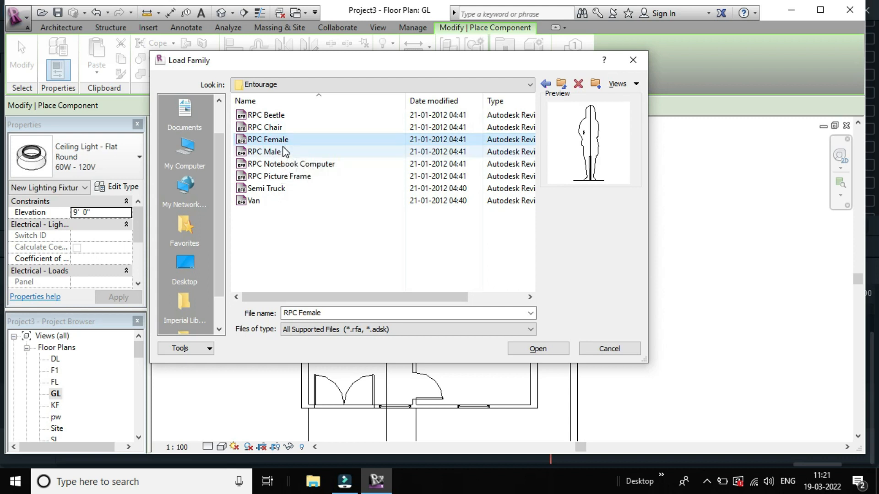
pyautogui.click(285, 152)
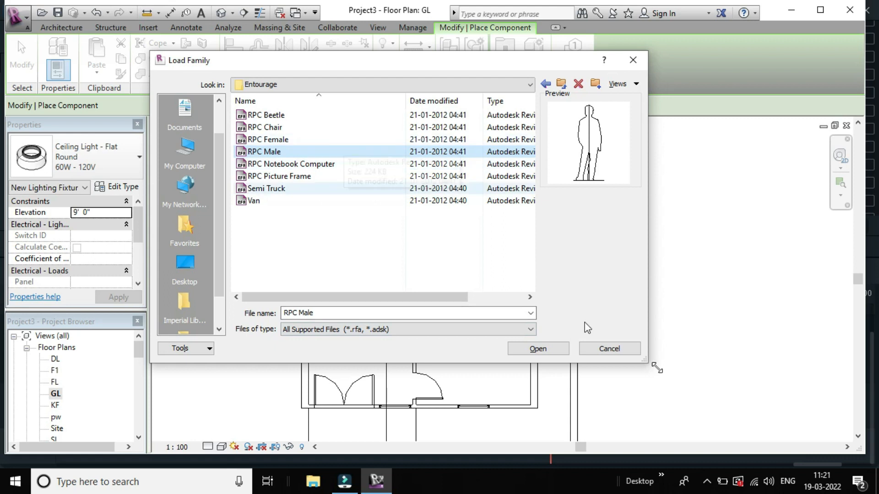
pyautogui.click(537, 352)
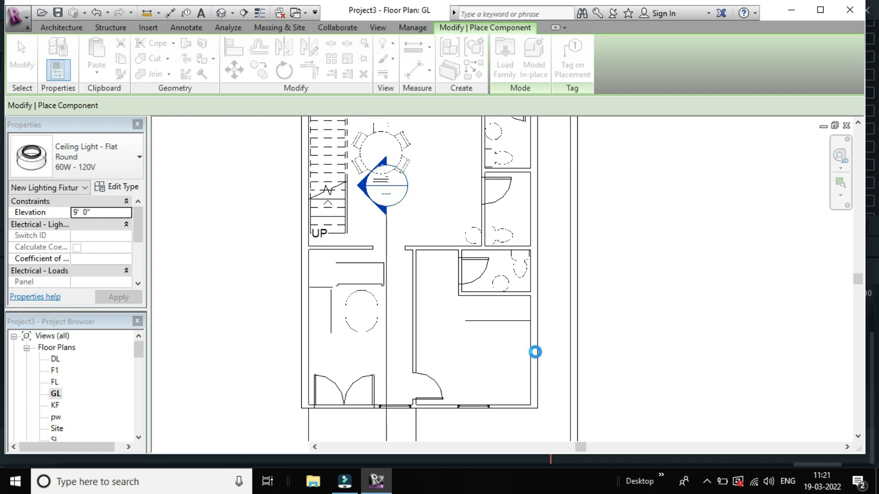
# - Return to Revit and place RPC Male figures in the living room near the section line and in the open area beside the dining table
pyautogui.hotkey('alt', 'Tab')
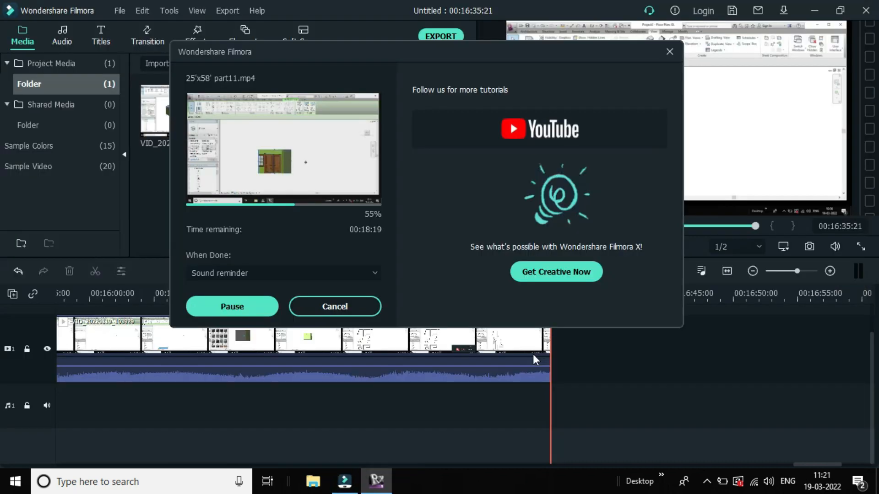
pyautogui.moveTo(383, 484)
pyautogui.click(394, 423)
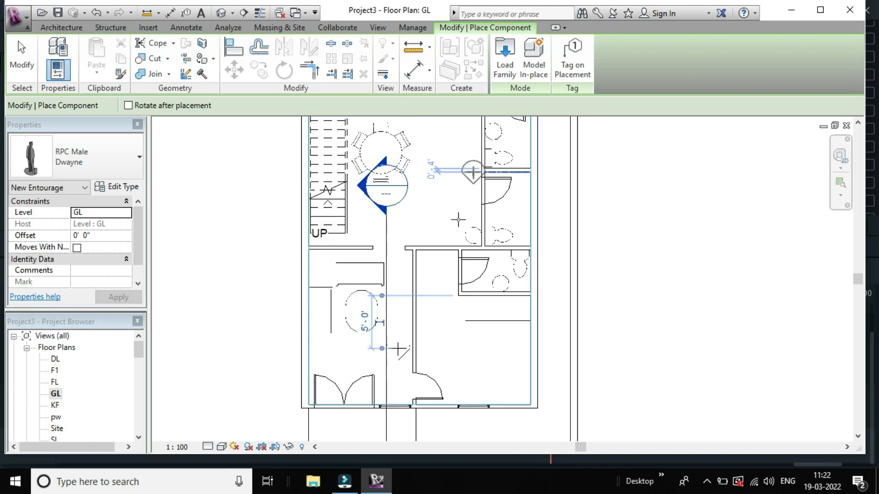
pyautogui.scroll(-1, 458, 219)
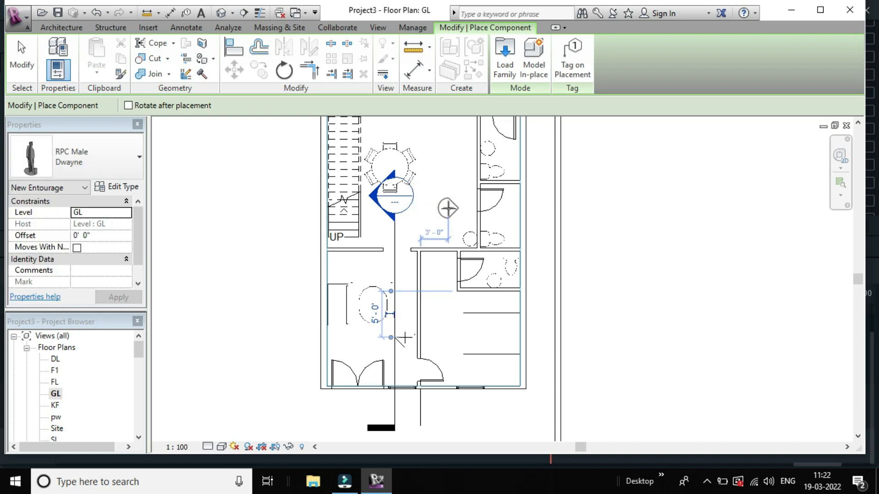
pyautogui.click(448, 208)
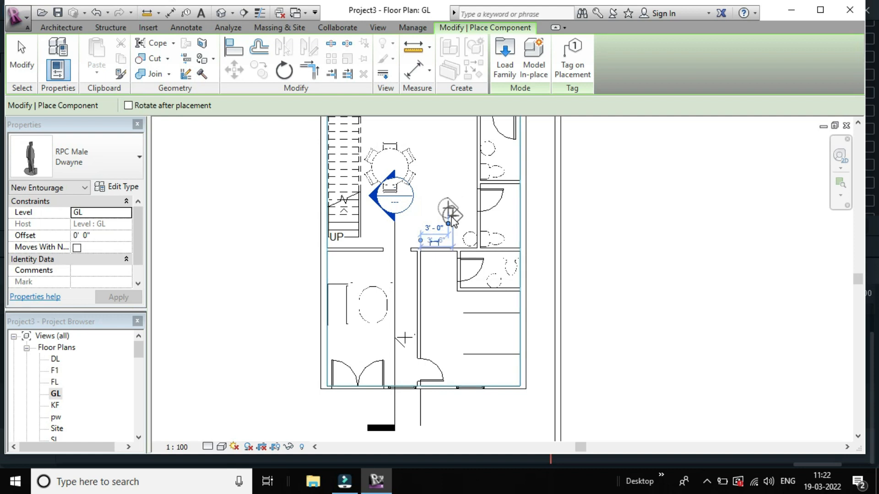
# - Load the RPC Female family from the Entourage folder of the US Imperial library
pyautogui.scroll(-1, 452, 216)
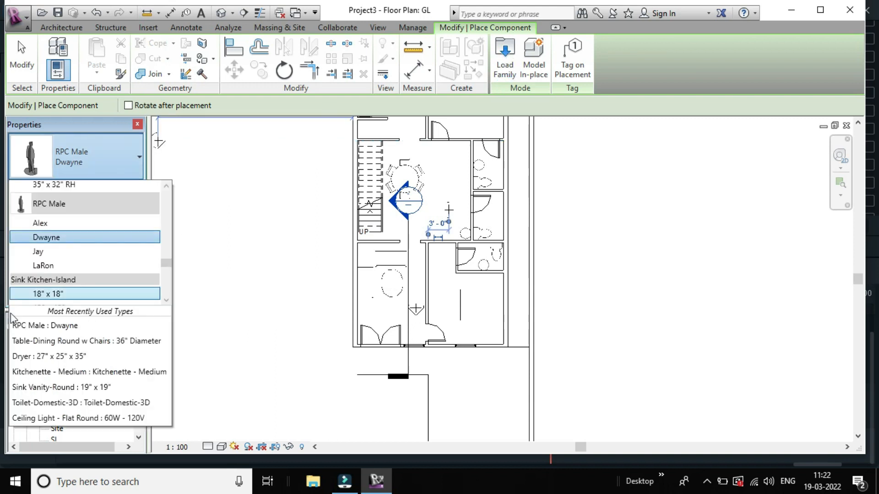
pyautogui.scroll(2, 77, 282)
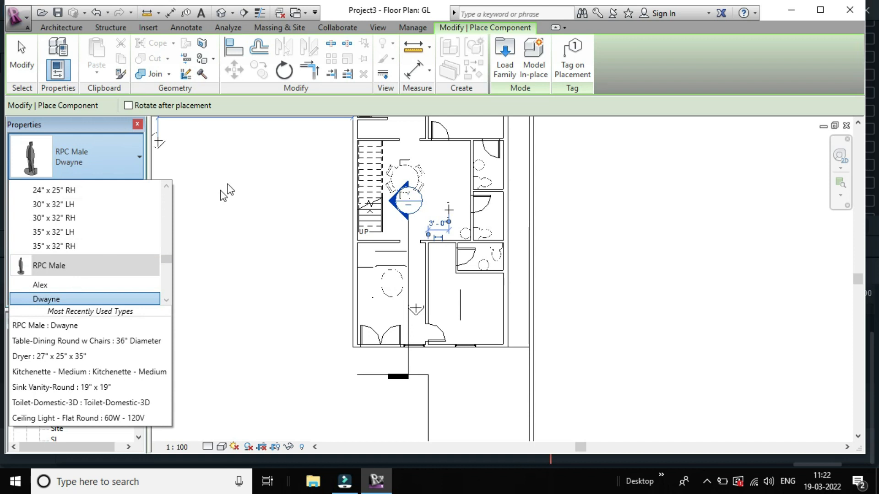
pyautogui.click(497, 50)
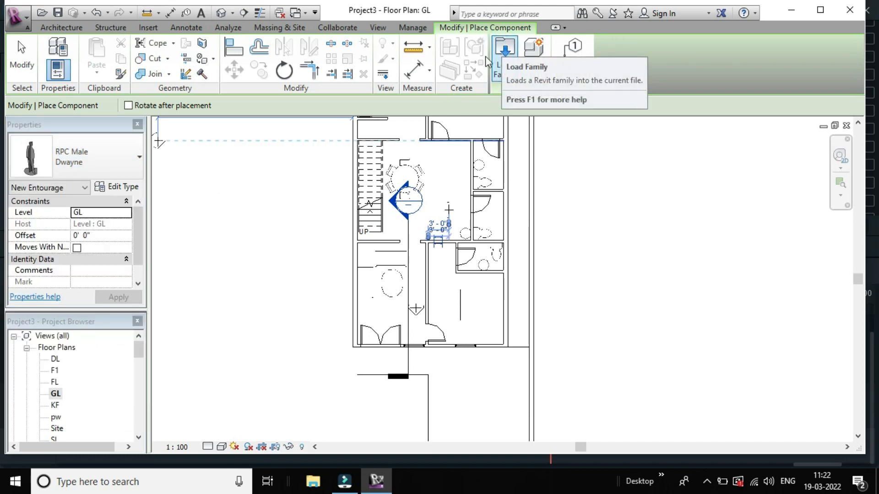
pyautogui.click(506, 64)
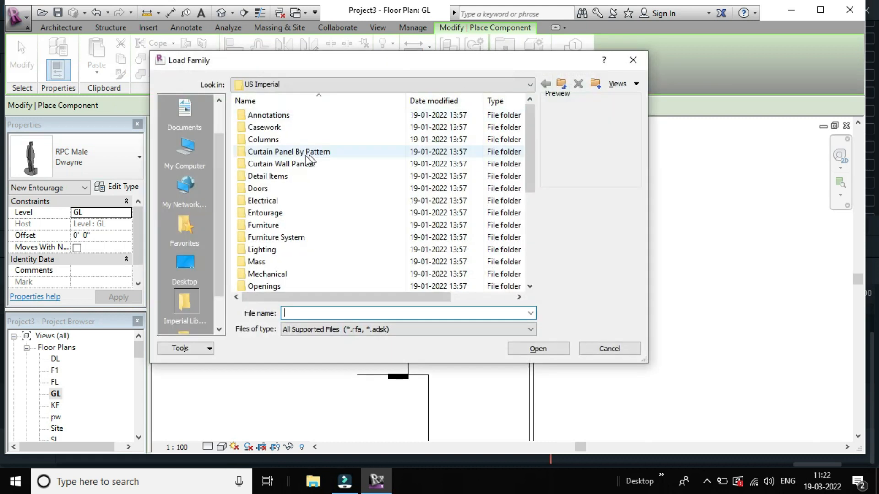
pyautogui.doubleClick(275, 213)
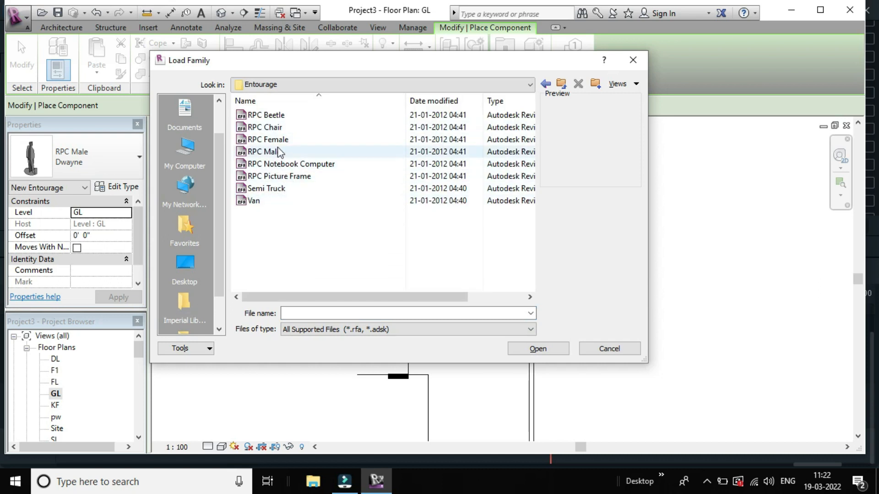
pyautogui.click(263, 140)
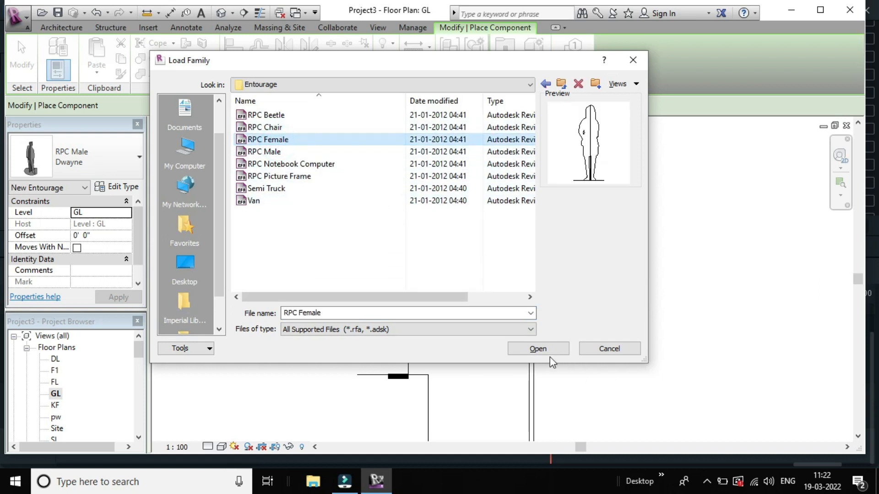
pyautogui.click(542, 346)
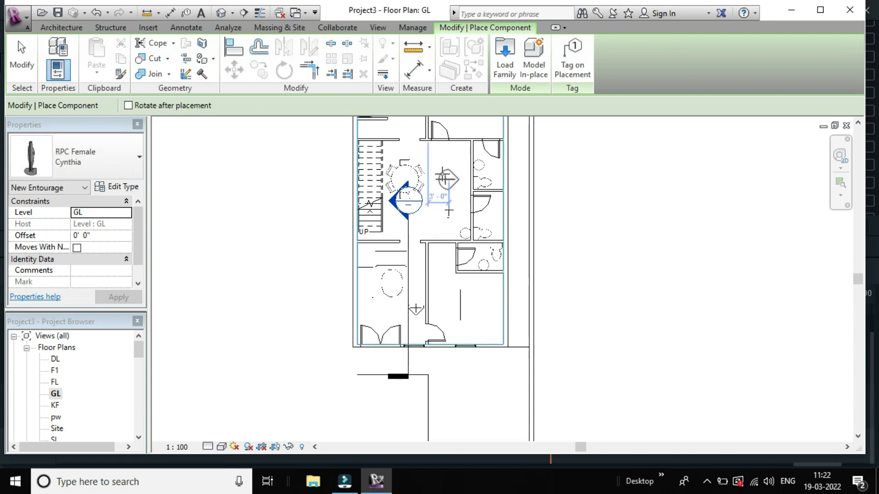
# - Place RPC Female Cynthia figures in the kitchen and in the bedroom next to it on the GL plan
pyautogui.scroll(-2, 442, 172)
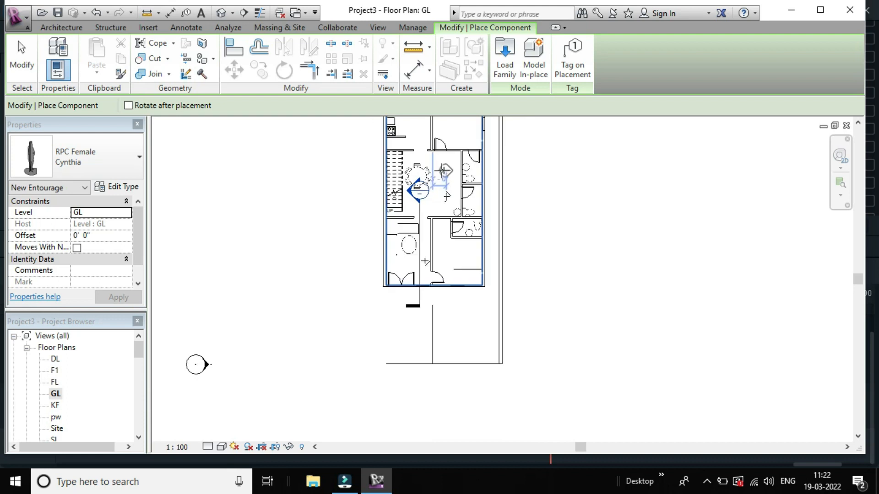
pyautogui.scroll(-1, 443, 170)
pyautogui.scroll(2, 424, 144)
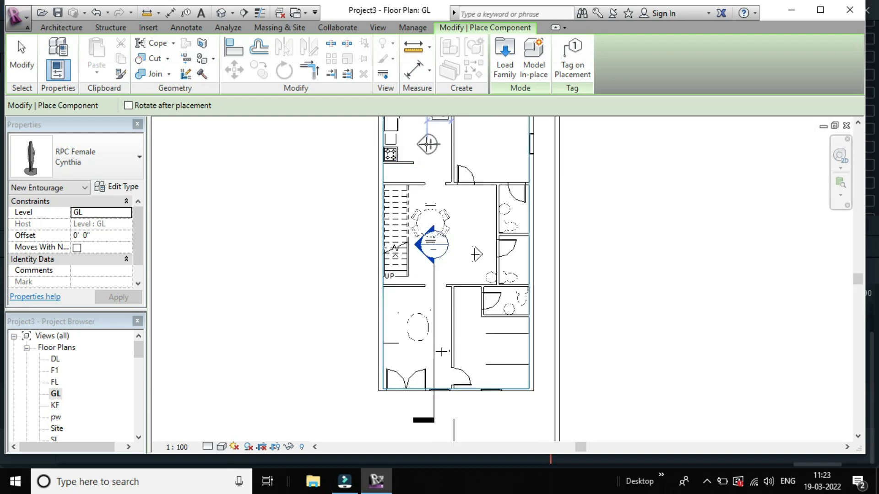
pyautogui.click(428, 144)
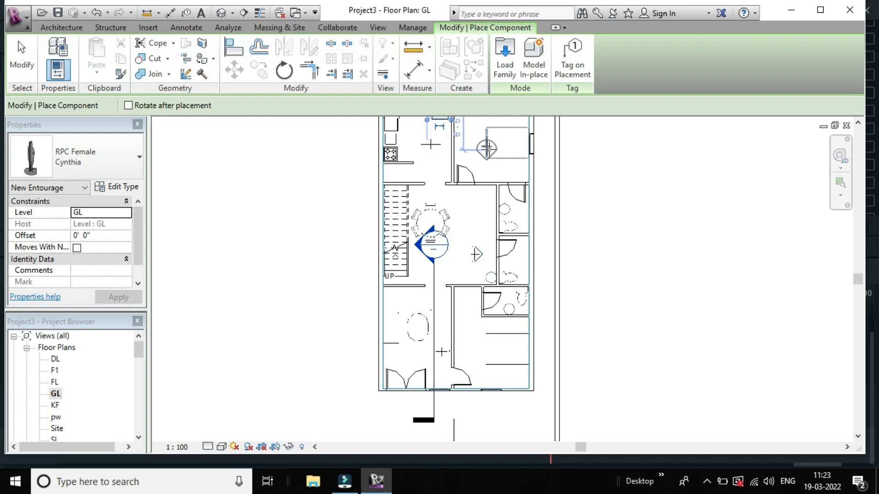
pyautogui.click(484, 149)
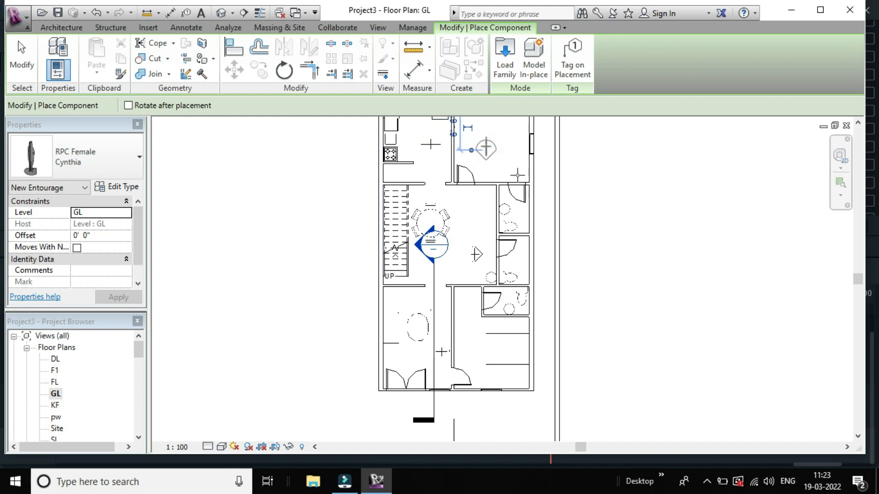
# - Switch the component type to RPC Male Dwayne and place a figure in the front yard outside the double door, below the section tail
pyautogui.scroll(-2, 499, 254)
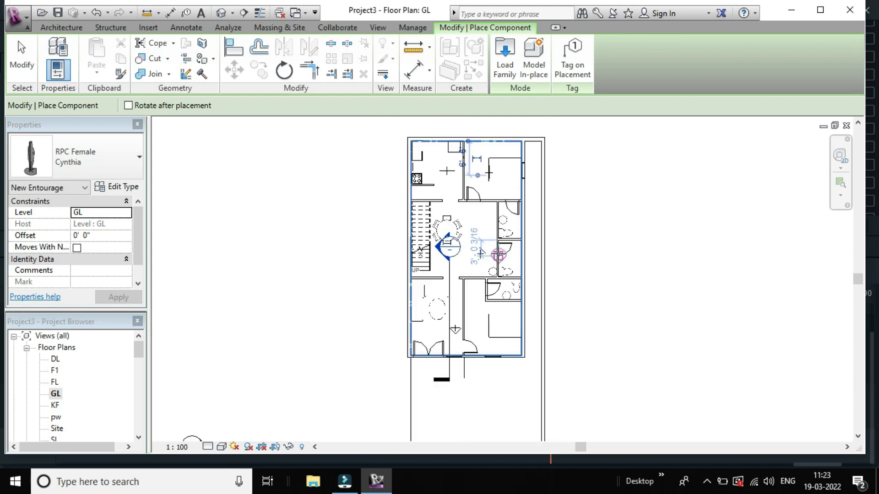
pyautogui.scroll(-3, 498, 254)
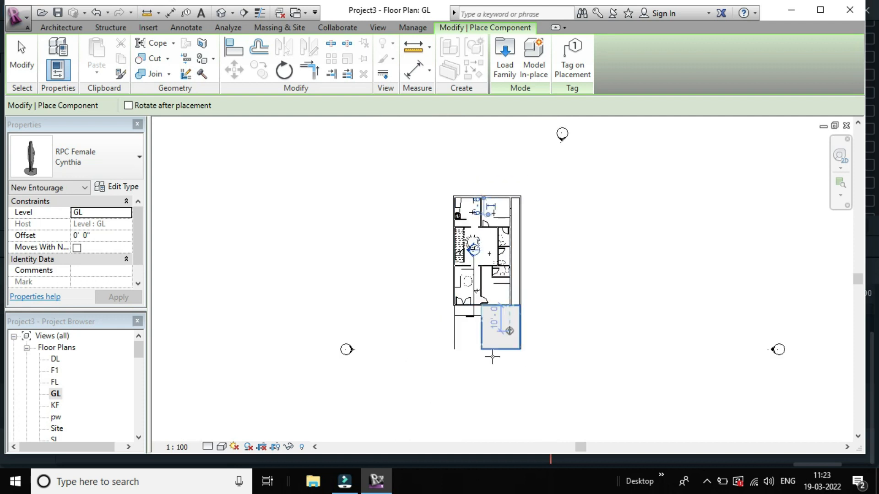
pyautogui.scroll(3, 493, 355)
pyautogui.scroll(2, 492, 352)
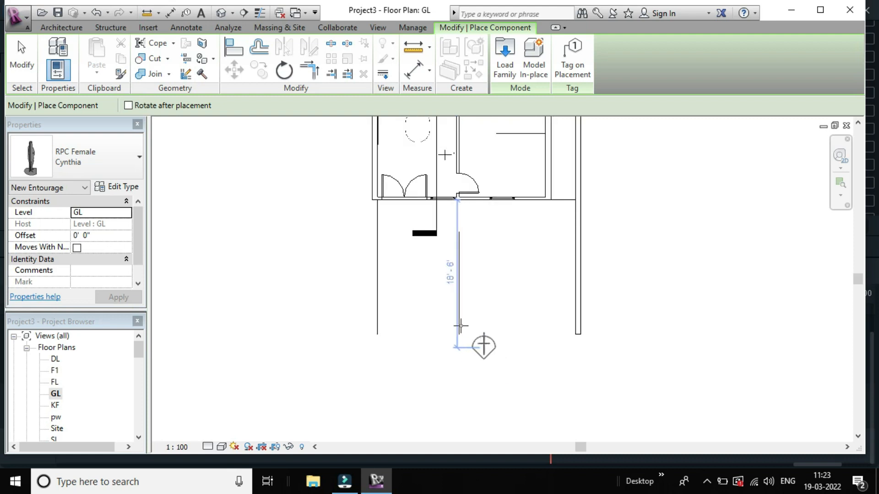
pyautogui.scroll(3, 460, 324)
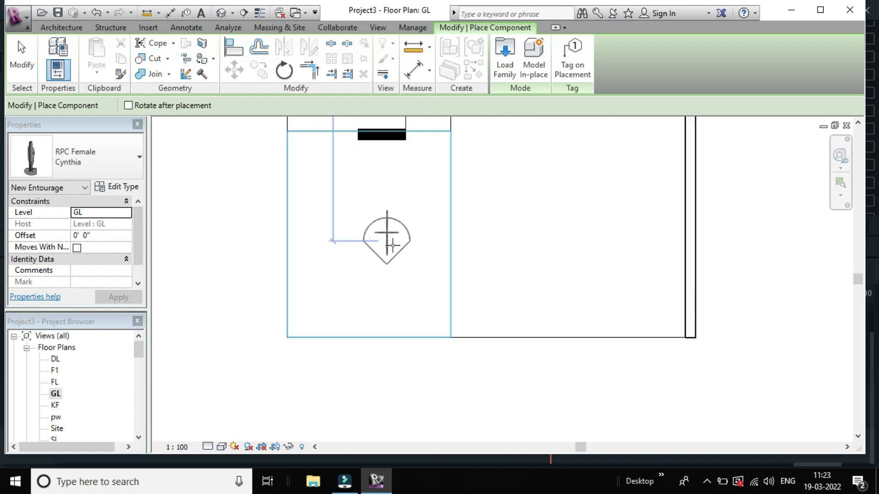
pyautogui.scroll(-1, 392, 245)
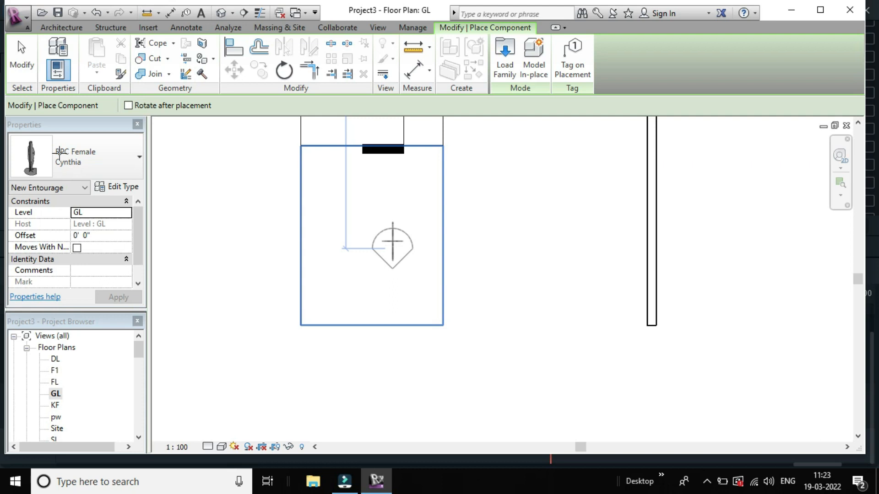
pyautogui.click(106, 177)
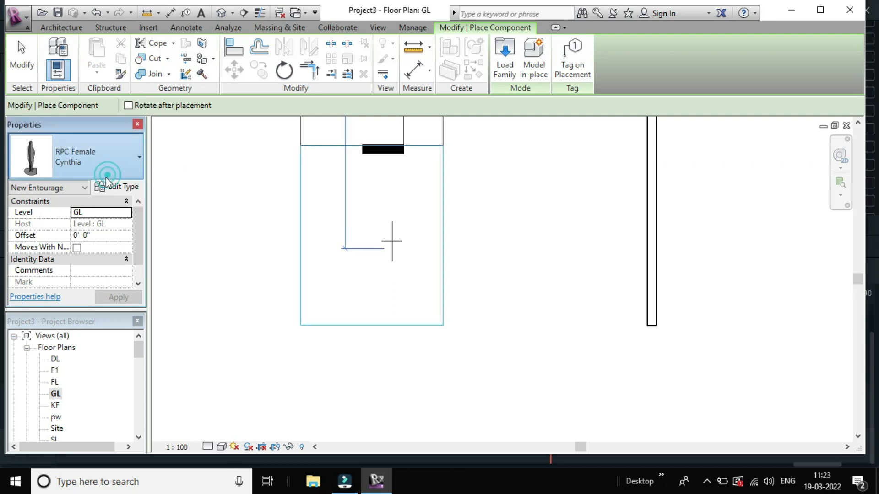
pyautogui.click(121, 173)
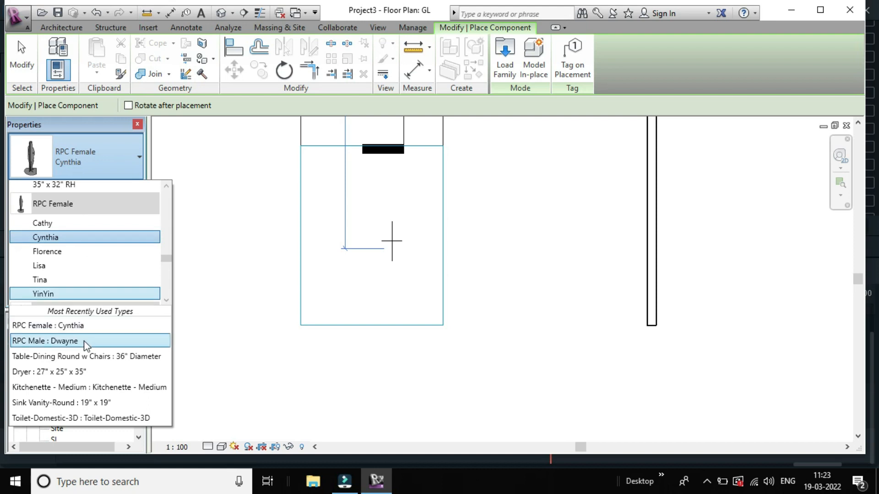
pyautogui.click(45, 341)
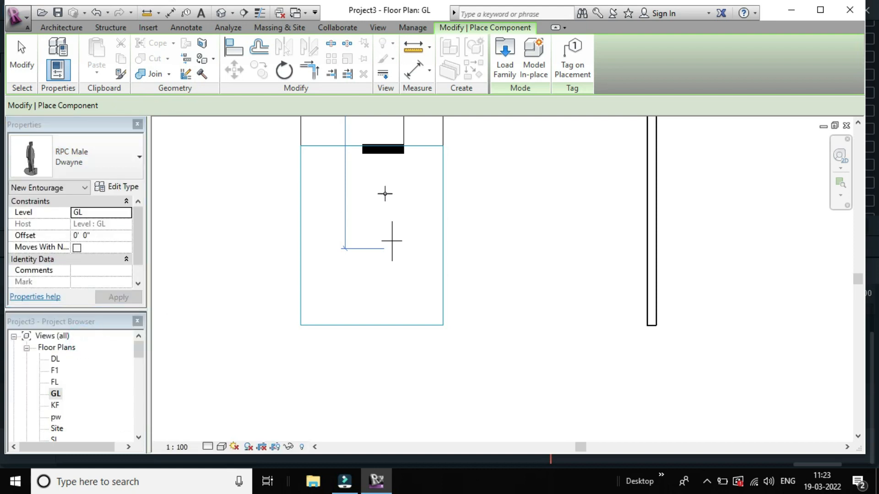
pyautogui.click(348, 231)
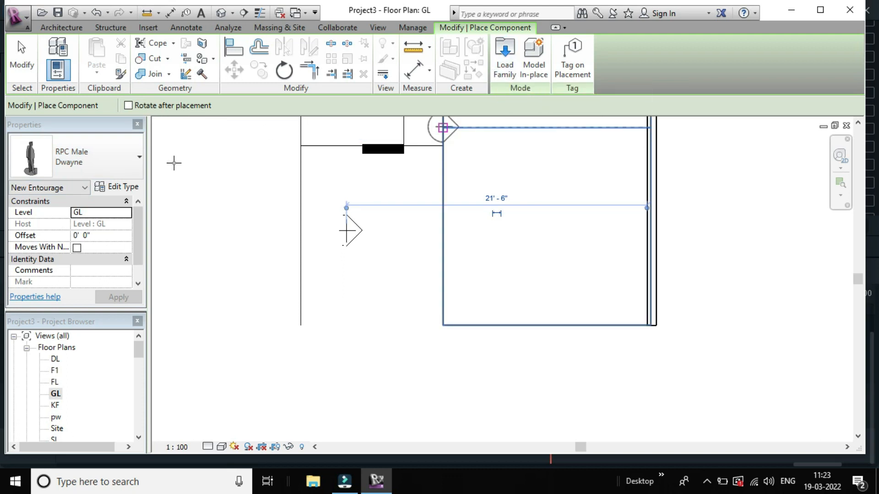
pyautogui.scroll(1, 173, 162)
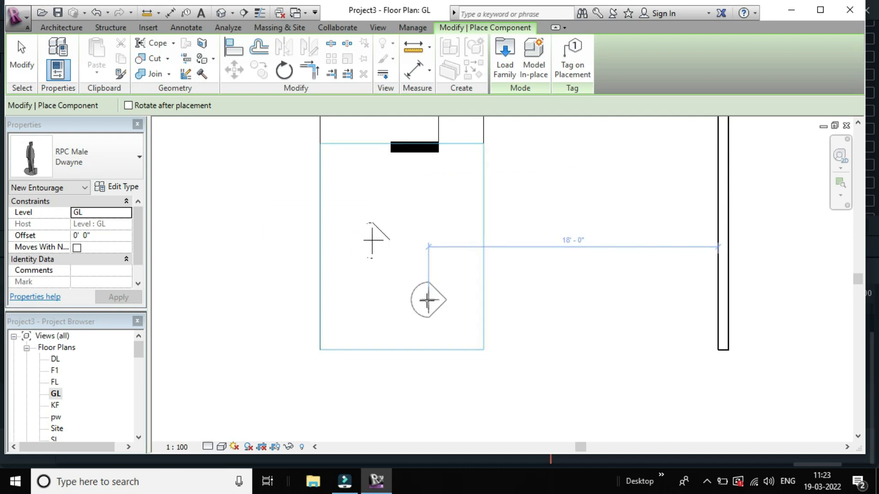
pyautogui.press('Escape')
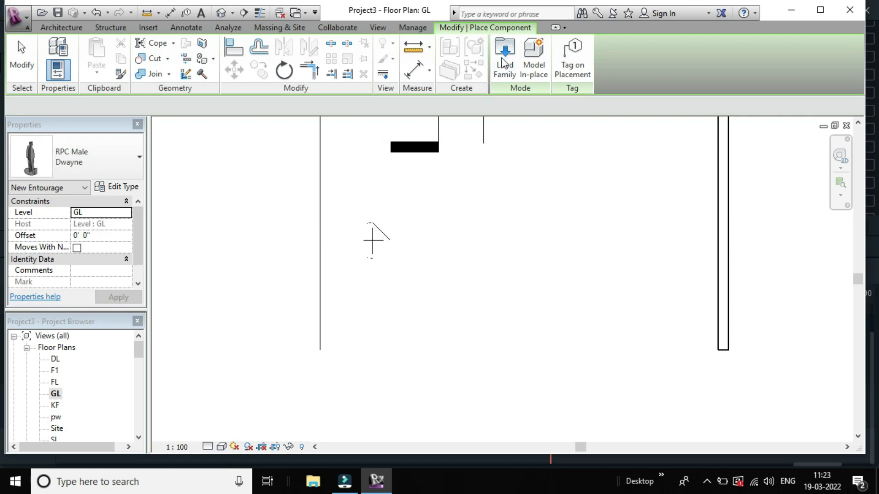
pyautogui.press('Escape')
pyautogui.click(487, 50)
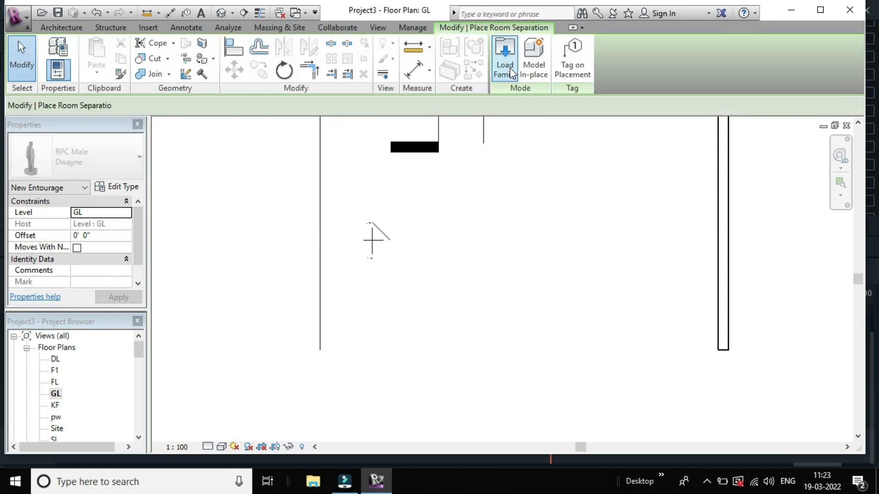
pyautogui.click(470, 144)
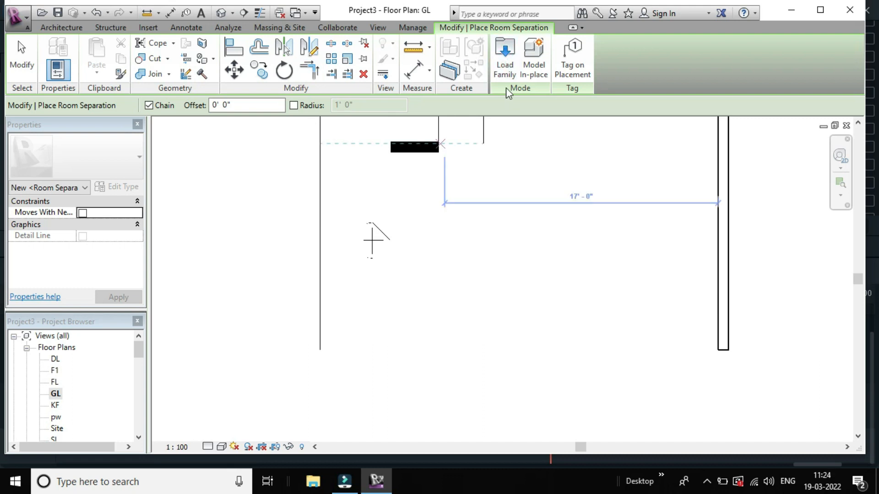
pyautogui.press('Escape')
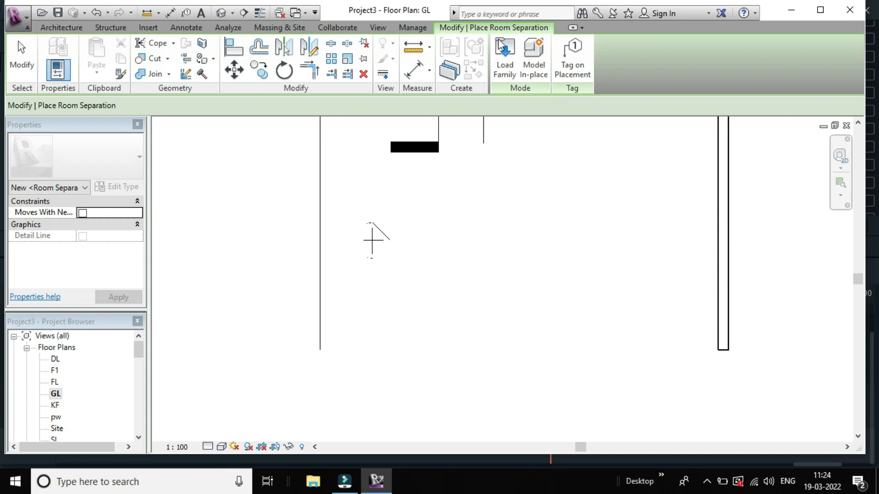
# - Restart component placement, preview the Entourage vehicle families and load RPC Beetle
pyautogui.click(142, 58)
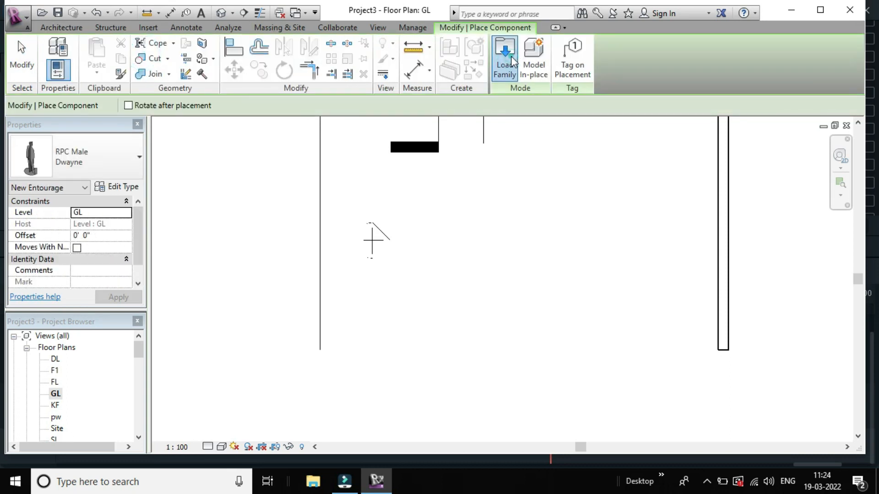
pyautogui.click(511, 56)
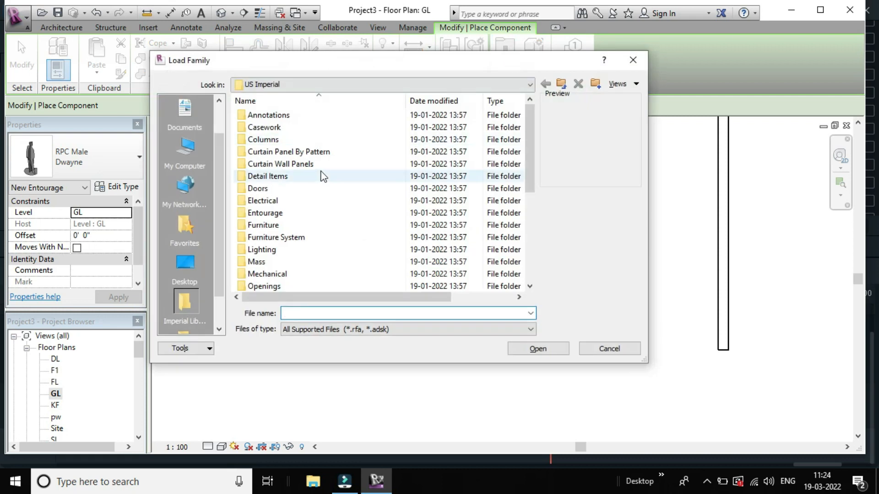
pyautogui.doubleClick(276, 212)
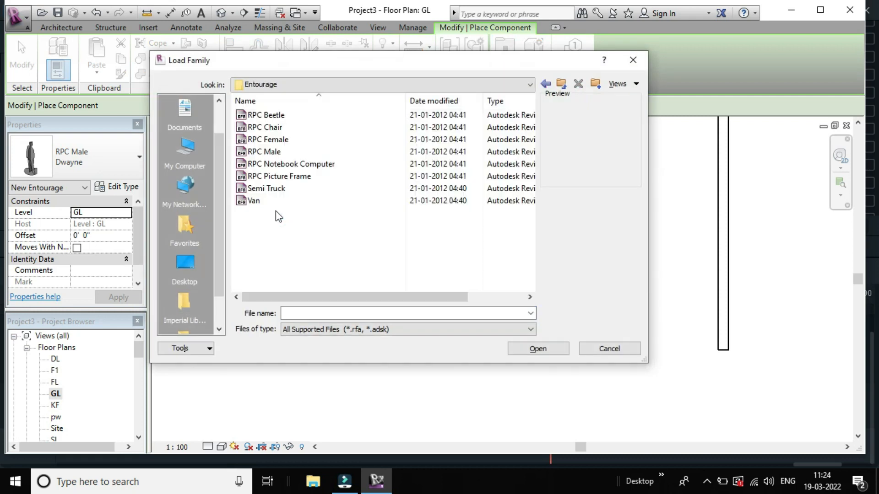
pyautogui.click(287, 188)
pyautogui.click(260, 201)
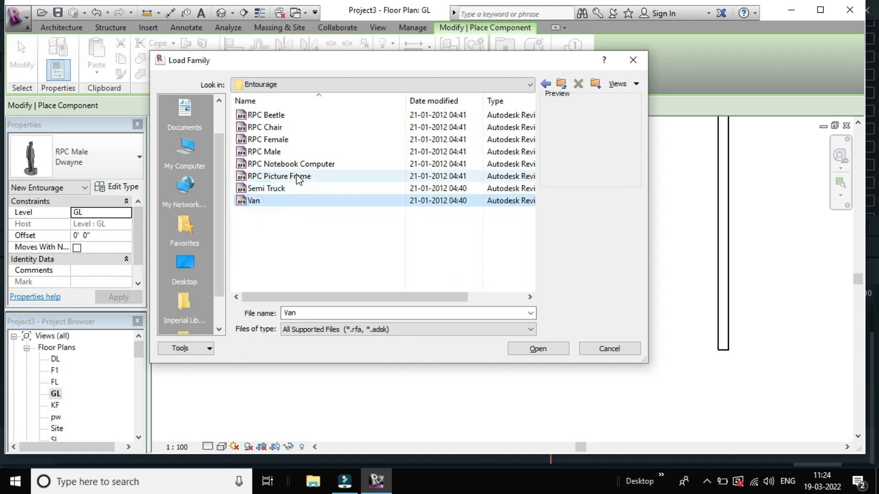
pyautogui.click(298, 178)
pyautogui.click(273, 200)
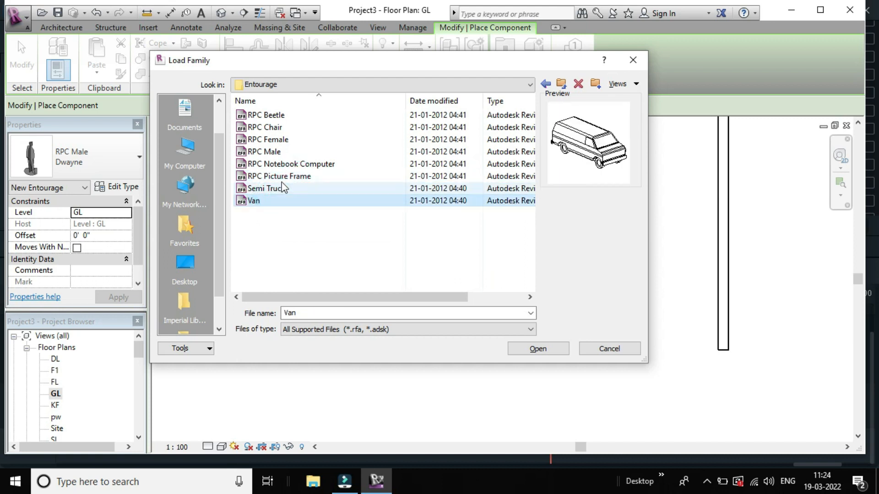
pyautogui.click(277, 153)
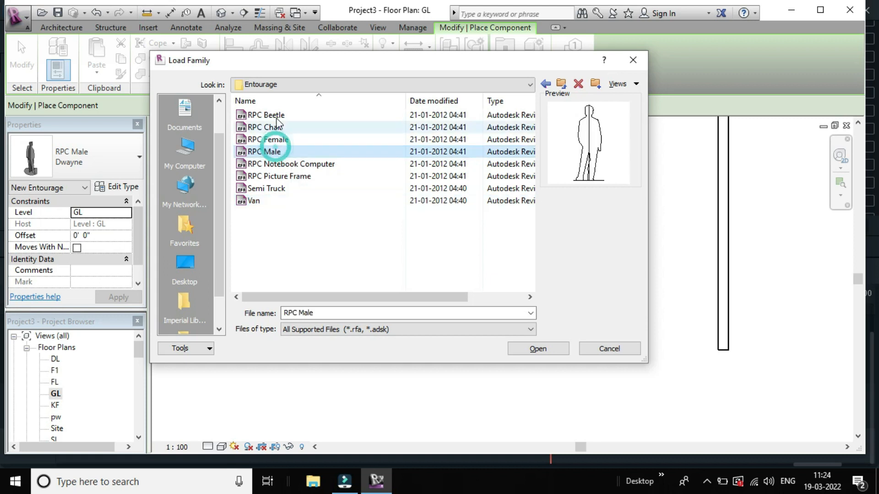
pyautogui.click(274, 115)
pyautogui.click(540, 349)
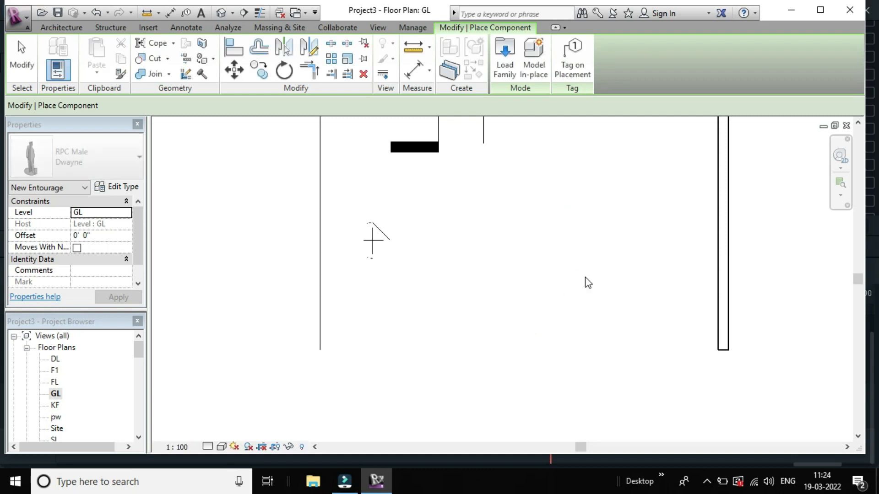
# - Try placing an RPC Beetle lengthwise in the parking area in front of the house
pyautogui.scroll(-1, 582, 306)
pyautogui.scroll(-2, 582, 306)
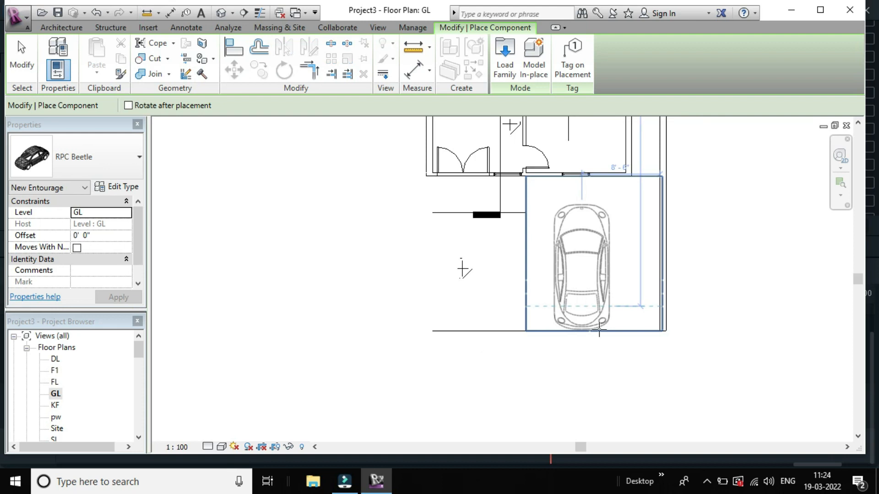
pyautogui.click(586, 296)
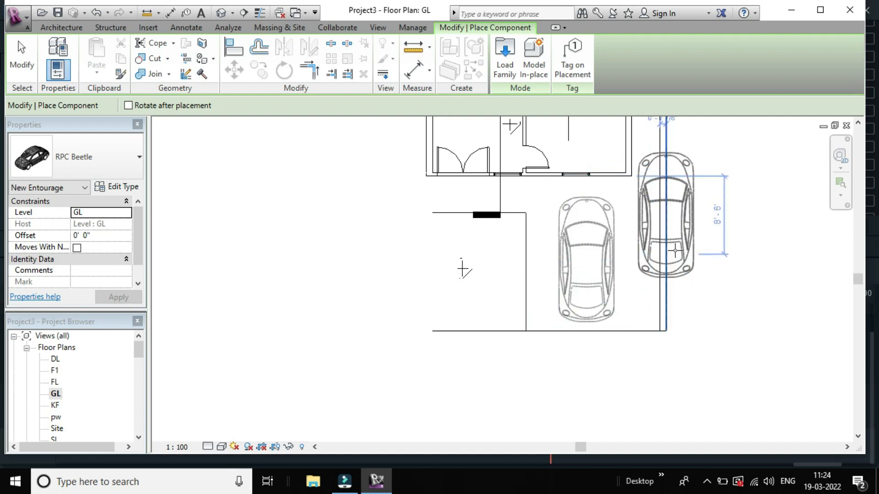
pyautogui.hotkey('ctrl', 'z')
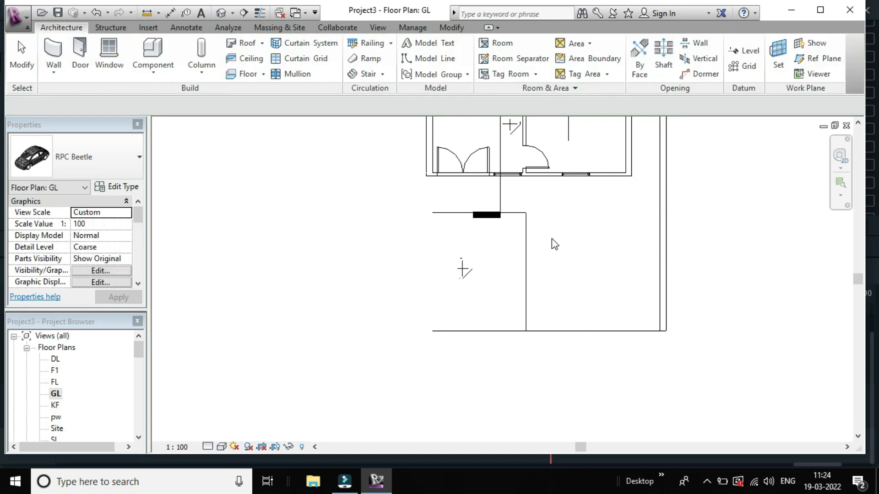
# - Leave the GL floor plan and open the default 3D view of the house
pyautogui.scroll(-1, 552, 238)
pyautogui.scroll(1, 569, 256)
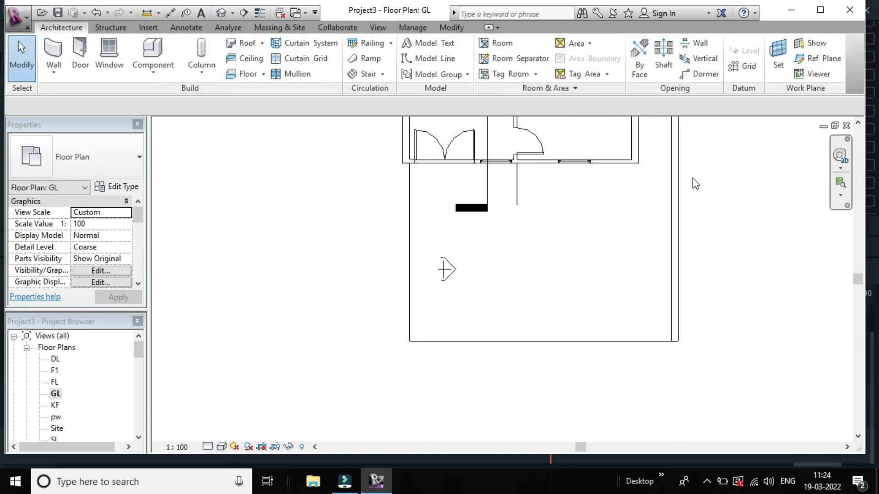
pyautogui.scroll(-1, 693, 177)
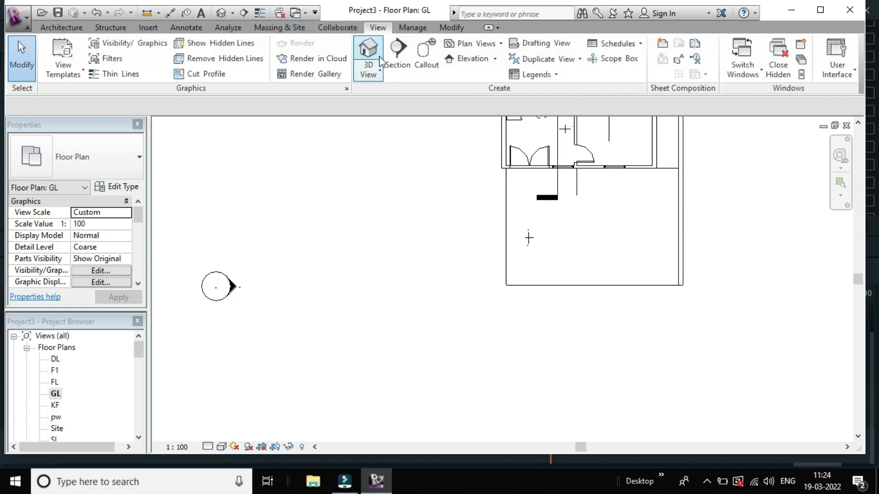
pyautogui.click(221, 14)
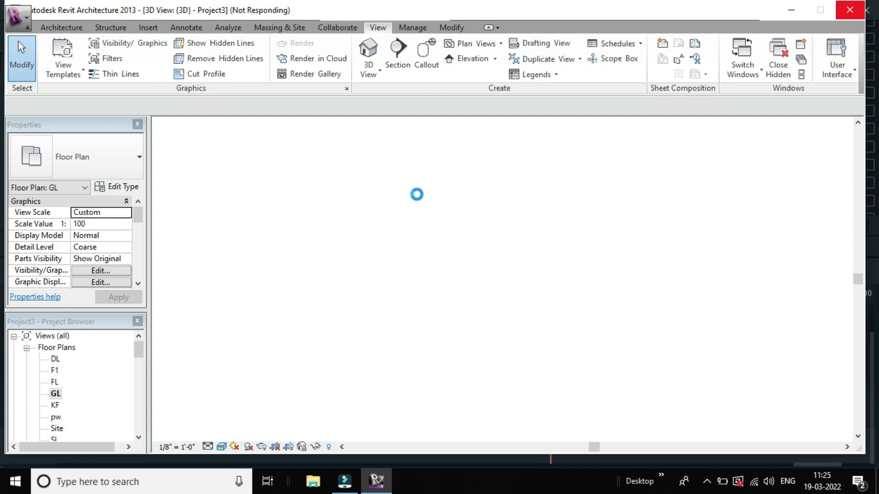
pyautogui.click(418, 196)
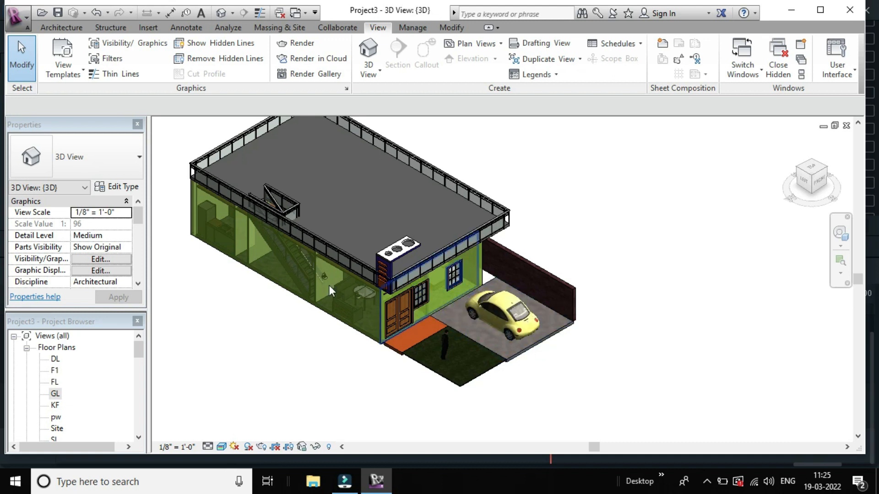
# - Examine the car in the parking area, the front-yard figure and the house front in the 3D view
pyautogui.scroll(1, 403, 274)
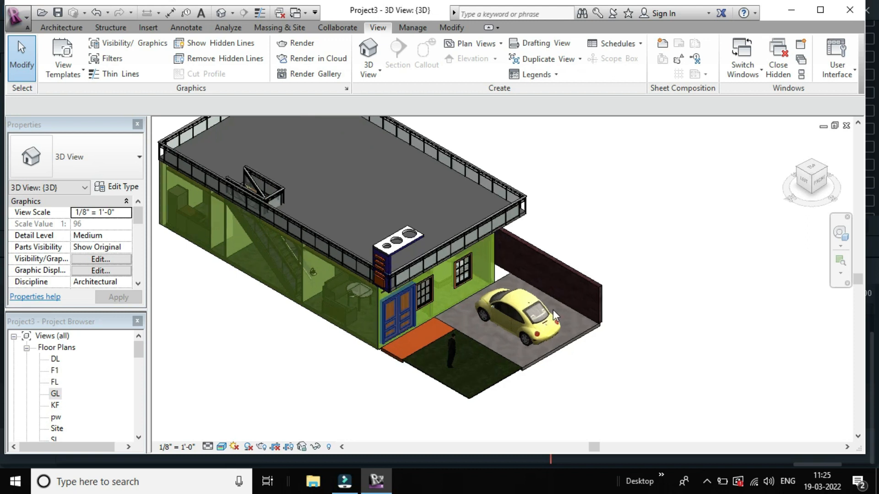
pyautogui.scroll(2, 403, 274)
pyautogui.scroll(2, 434, 322)
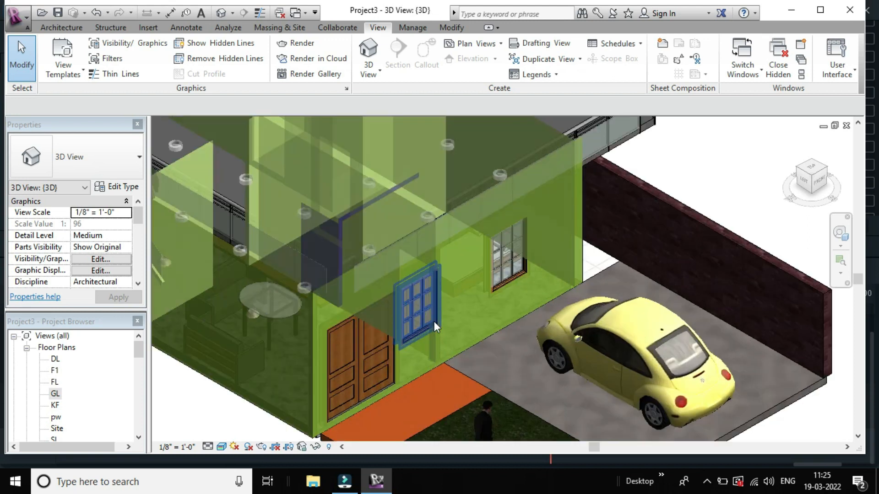
pyautogui.scroll(-1, 434, 321)
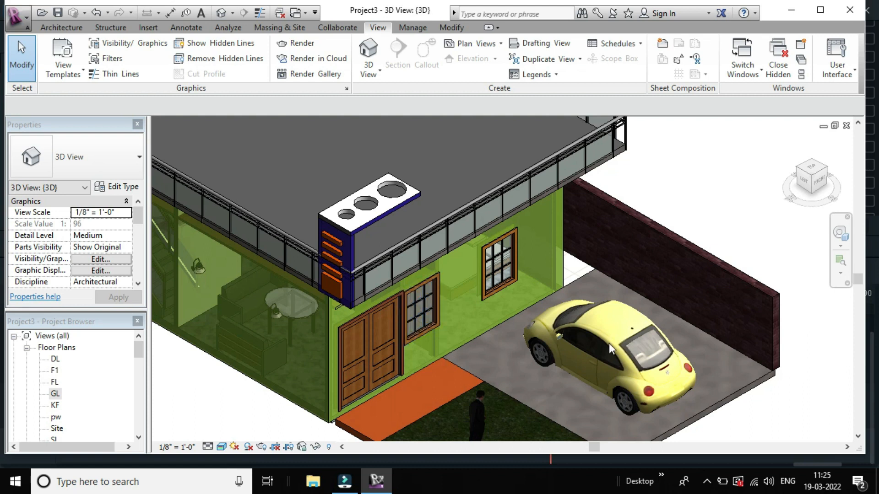
pyautogui.scroll(1, 609, 344)
pyautogui.scroll(-1, 609, 343)
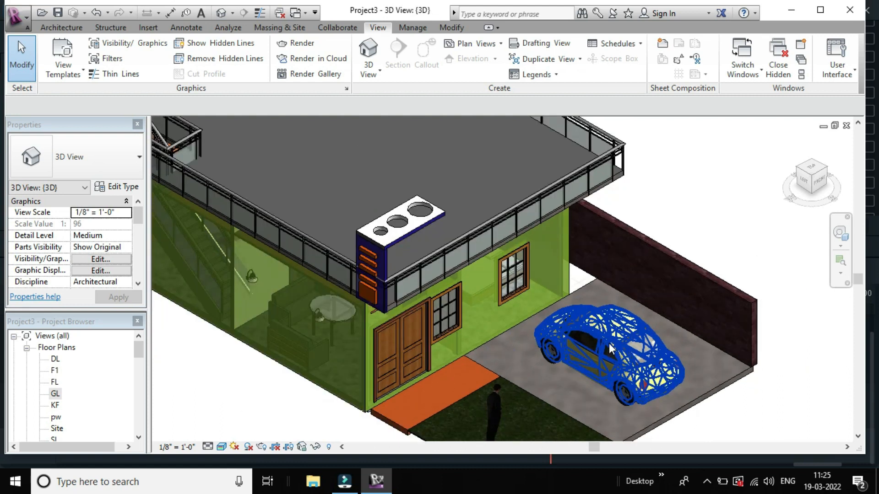
pyautogui.scroll(-1, 609, 343)
pyautogui.scroll(-1, 610, 342)
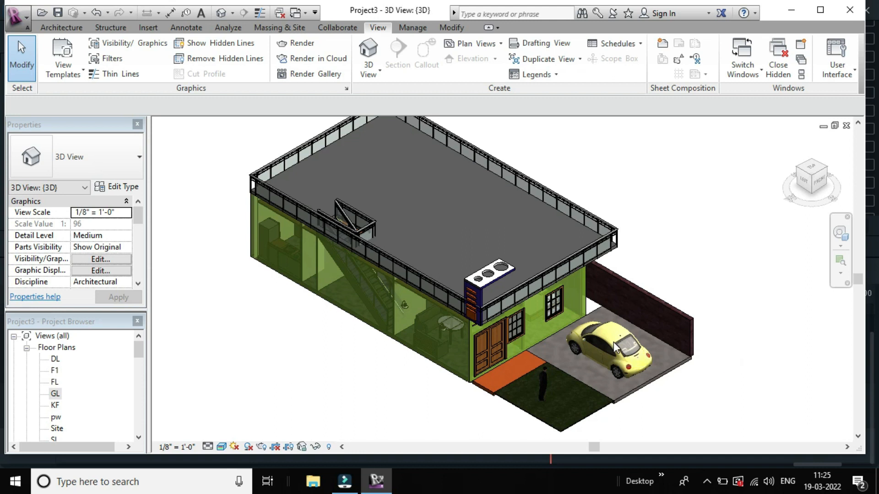
pyautogui.click(616, 350)
pyautogui.scroll(1, 615, 350)
pyautogui.scroll(4, 588, 386)
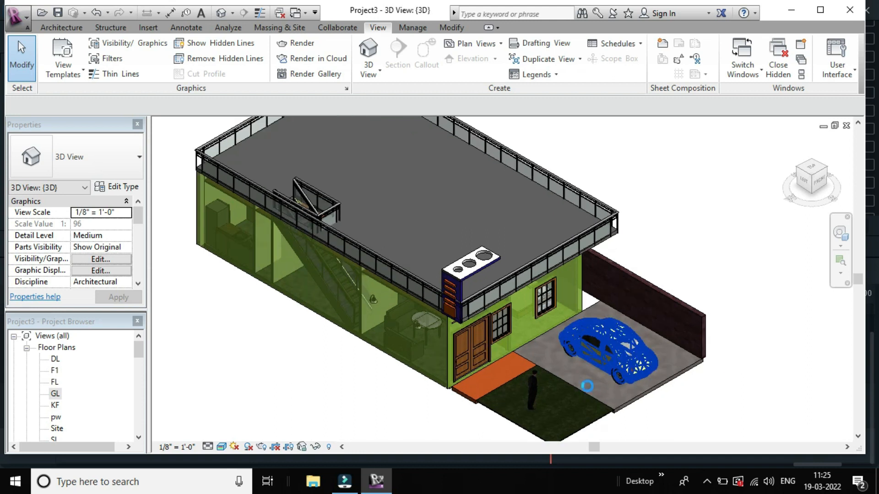
pyautogui.press('Escape')
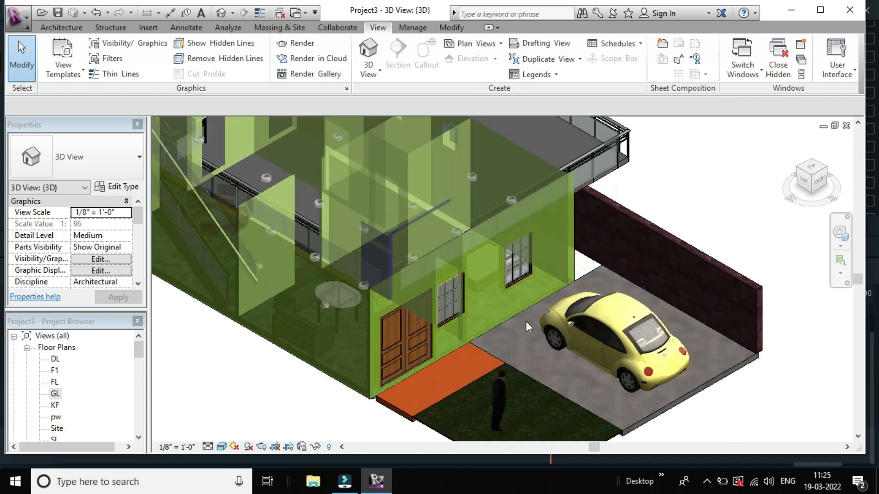
pyautogui.scroll(-1, 526, 321)
pyautogui.scroll(-1, 528, 320)
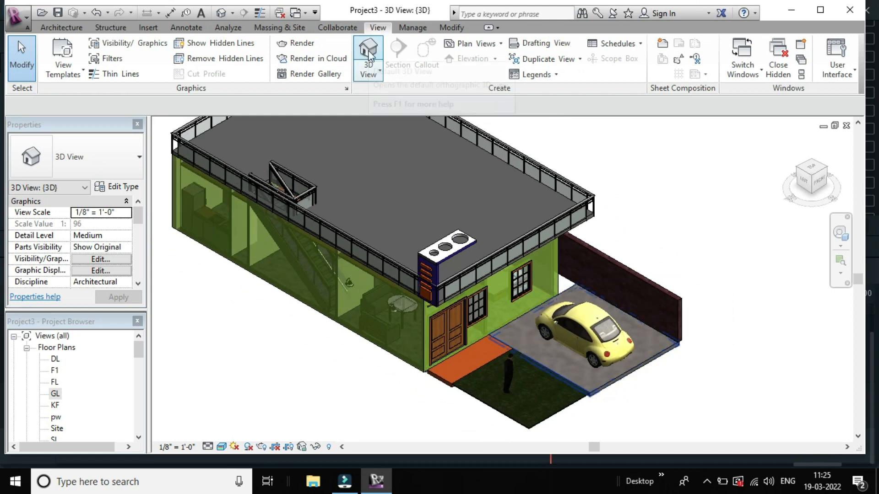
# - Start placing a component and browse the US Imperial family library to its Planting folder
pyautogui.click(48, 28)
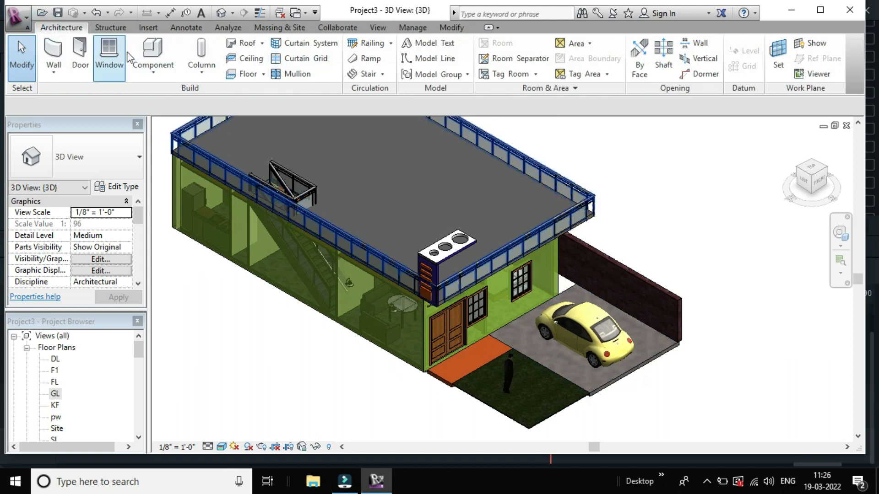
pyautogui.click(160, 52)
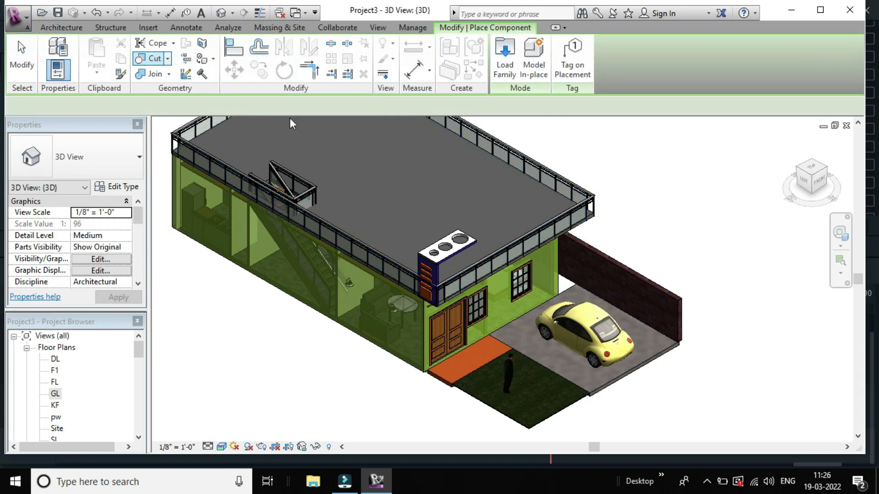
pyautogui.click(503, 55)
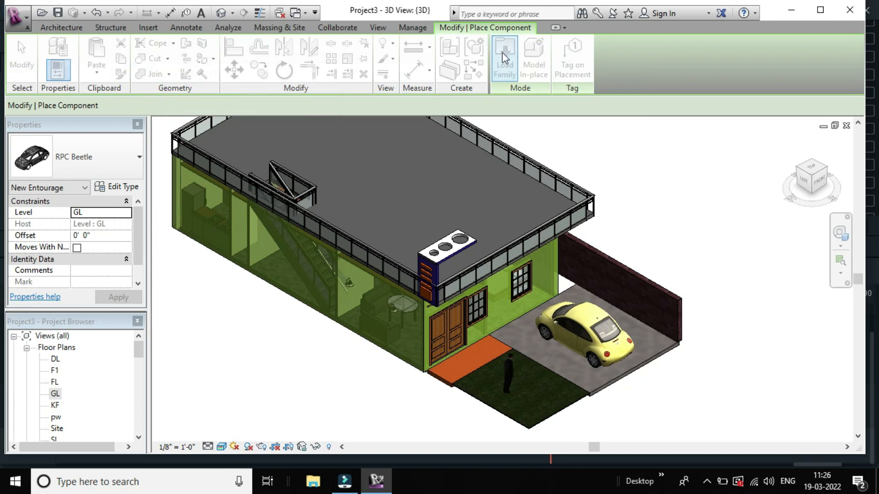
pyautogui.scroll(-5, 282, 198)
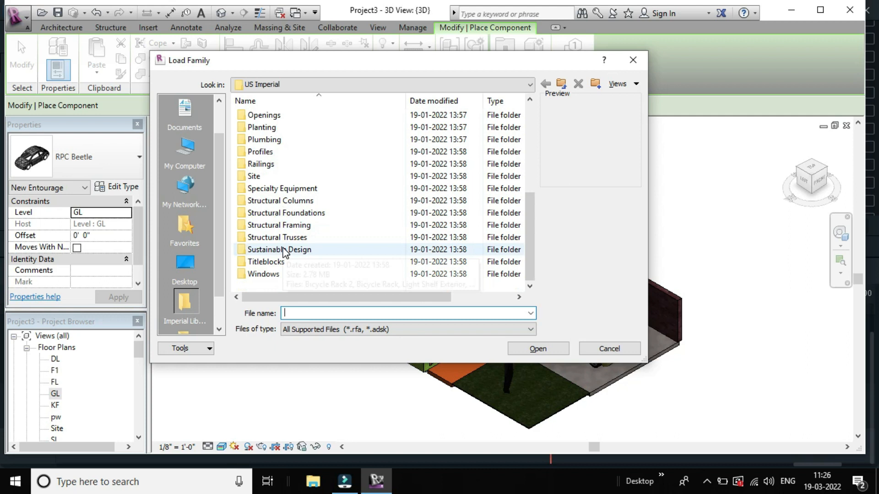
pyautogui.scroll(2, 285, 249)
pyautogui.scroll(-1, 285, 251)
pyautogui.scroll(1, 285, 252)
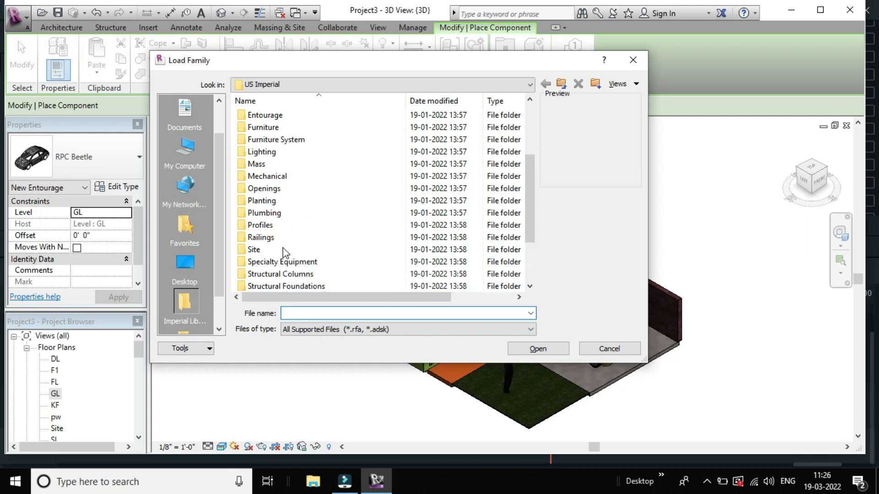
pyautogui.scroll(2, 275, 239)
pyautogui.scroll(1, 301, 175)
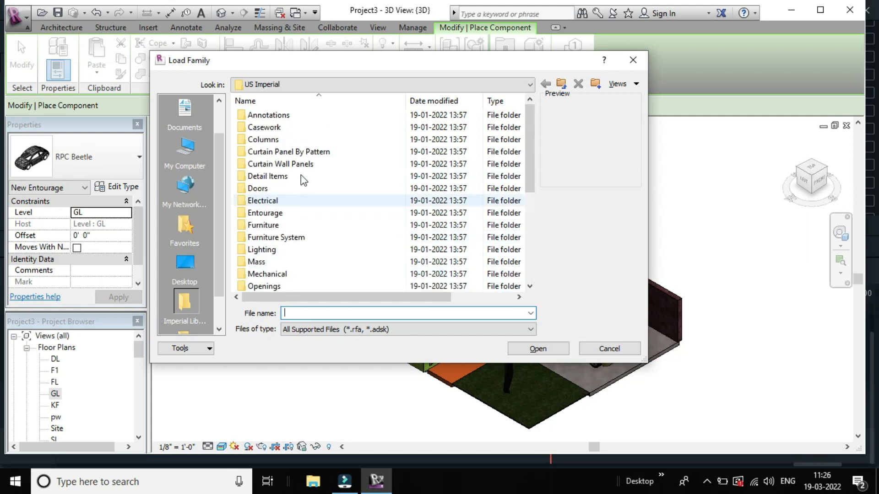
pyautogui.scroll(-3, 283, 215)
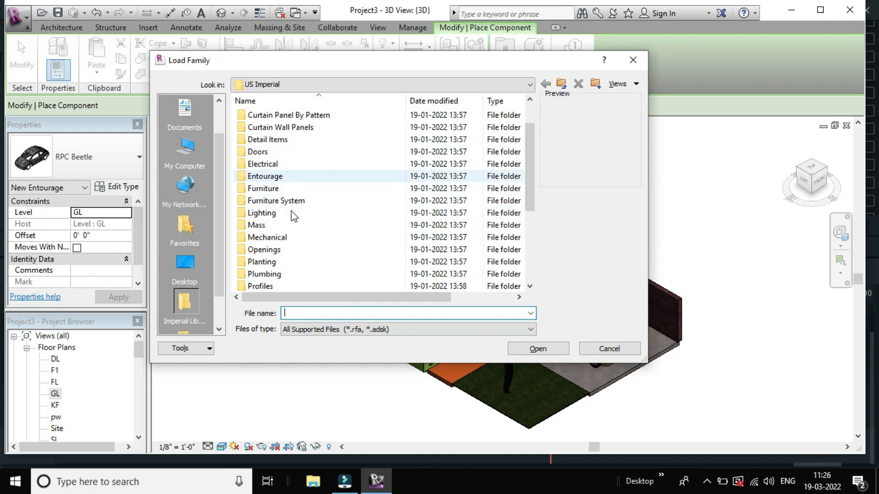
pyautogui.scroll(1, 260, 216)
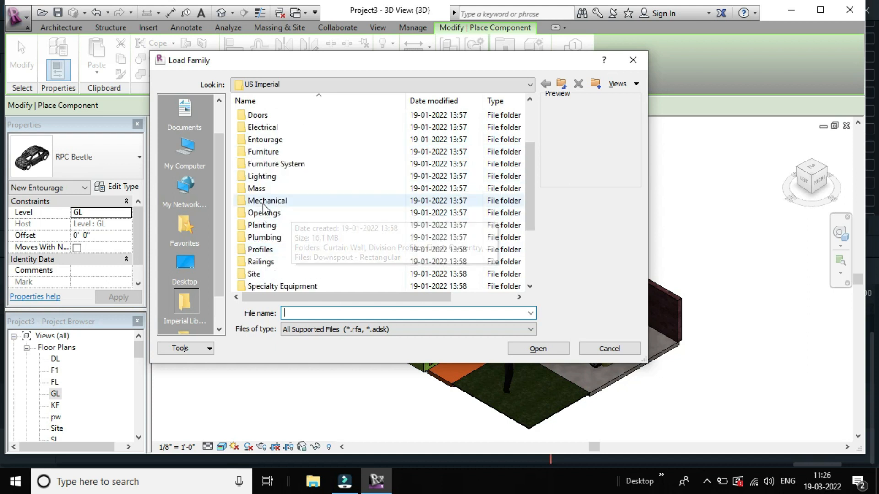
pyautogui.doubleClick(270, 226)
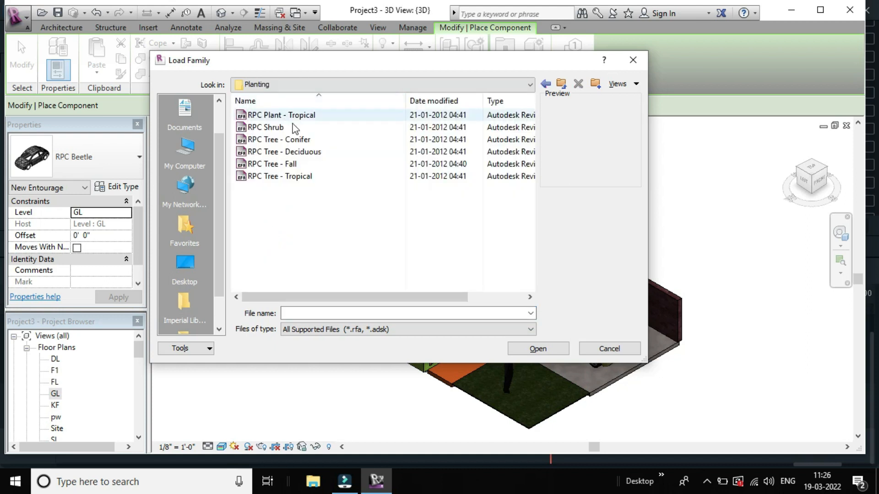
# - Preview the plant, shrub and tree families in the Planting folder and load RPC Shrub
pyautogui.click(302, 115)
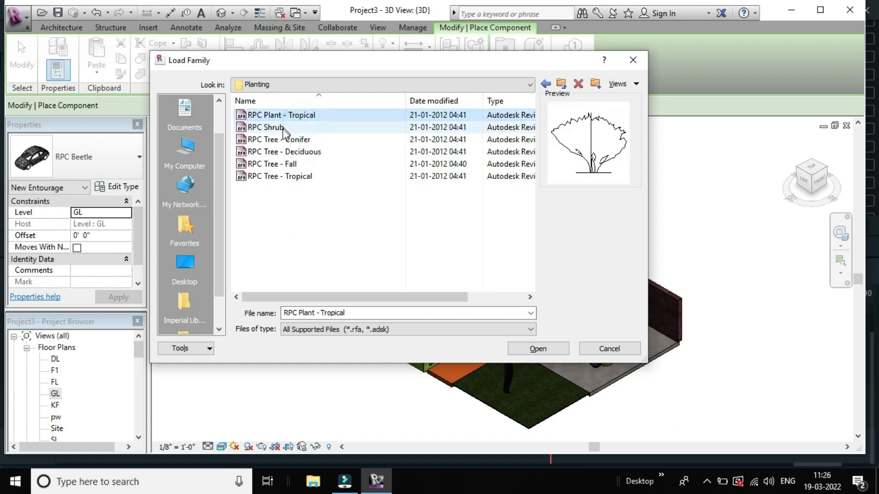
pyautogui.click(281, 128)
pyautogui.click(294, 141)
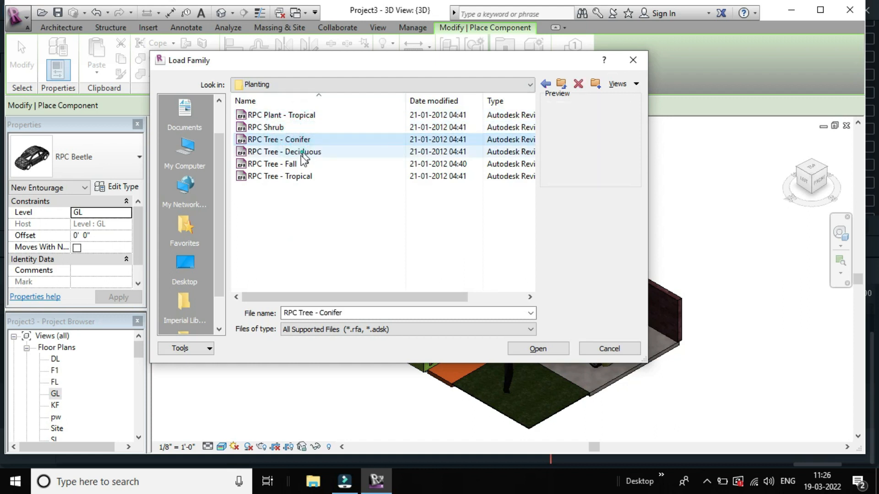
pyautogui.click(304, 154)
pyautogui.click(287, 166)
pyautogui.click(289, 177)
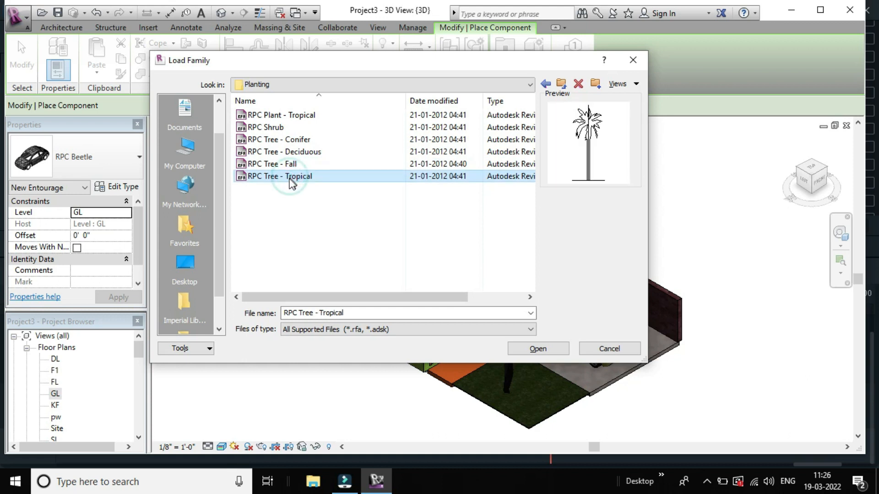
pyautogui.click(275, 130)
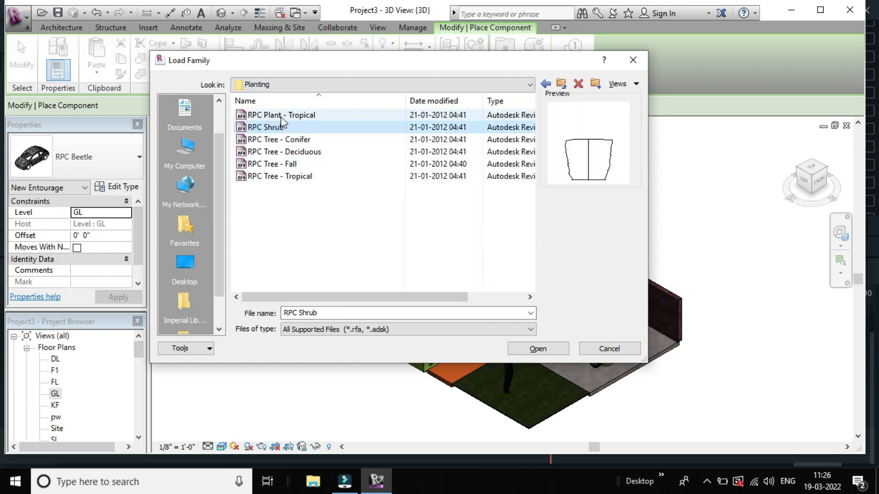
pyautogui.click(276, 116)
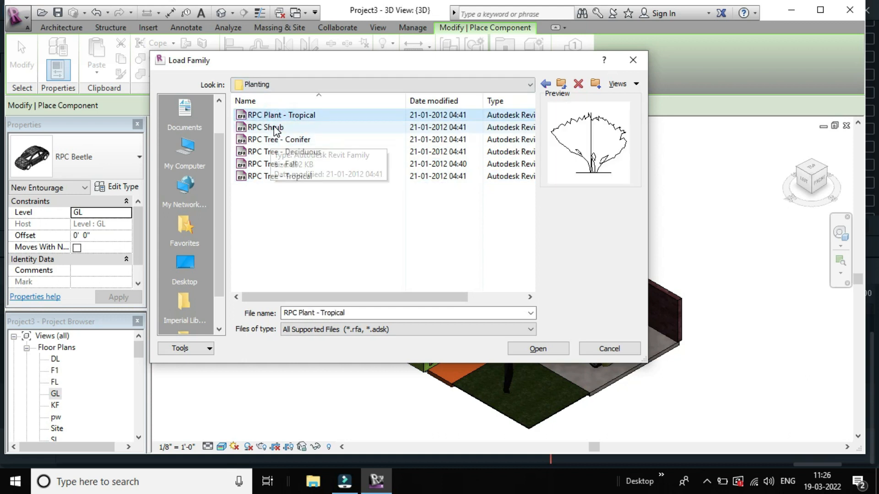
pyautogui.click(273, 127)
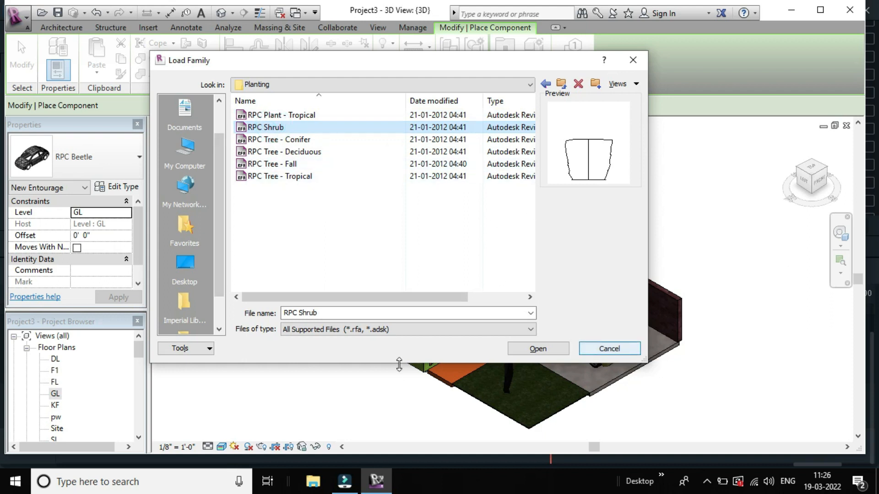
pyautogui.click(531, 348)
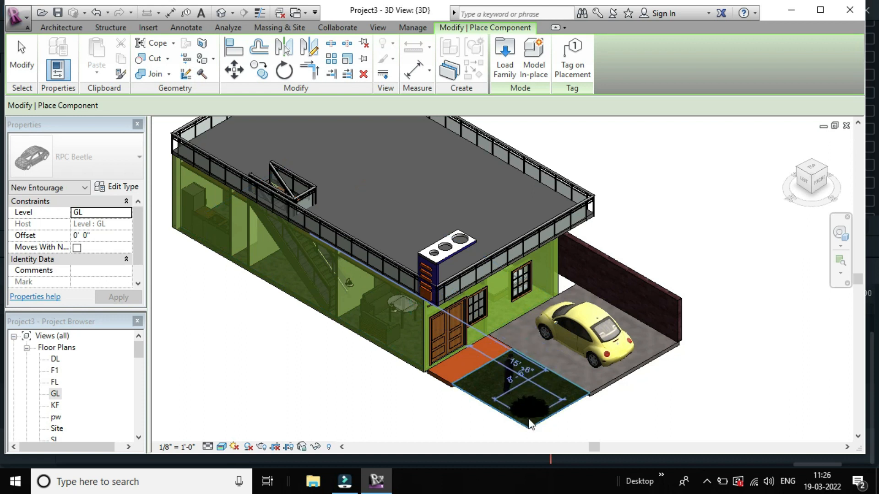
# - Place an RPC Shrub Acacia 3'-6" on the front lawn near its outer corner and end component placement
pyautogui.click(529, 418)
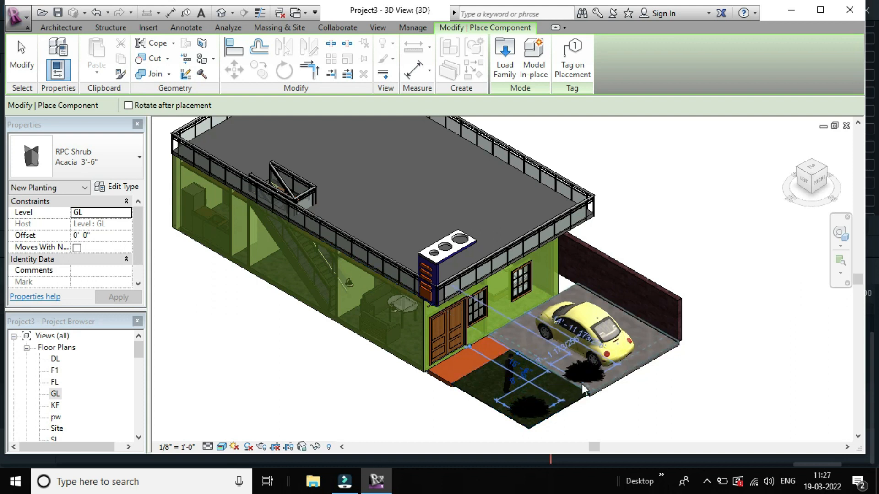
pyautogui.click(597, 389)
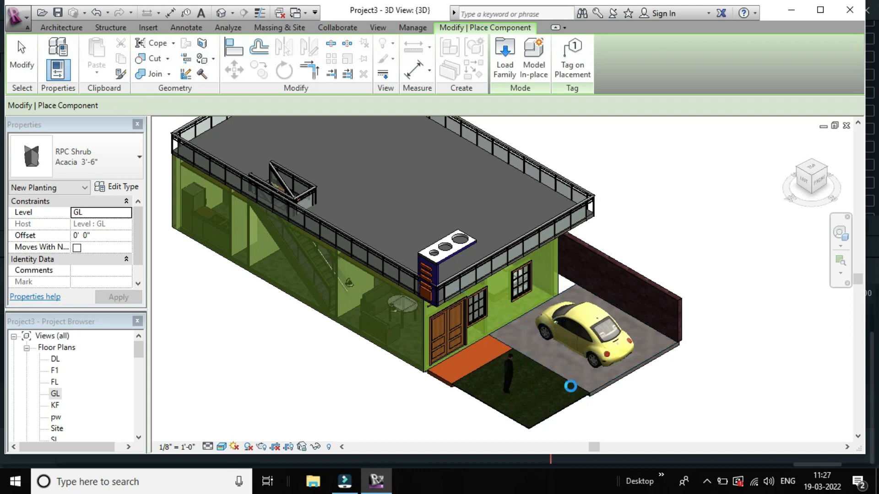
pyautogui.press('Escape')
pyautogui.press('Escape')
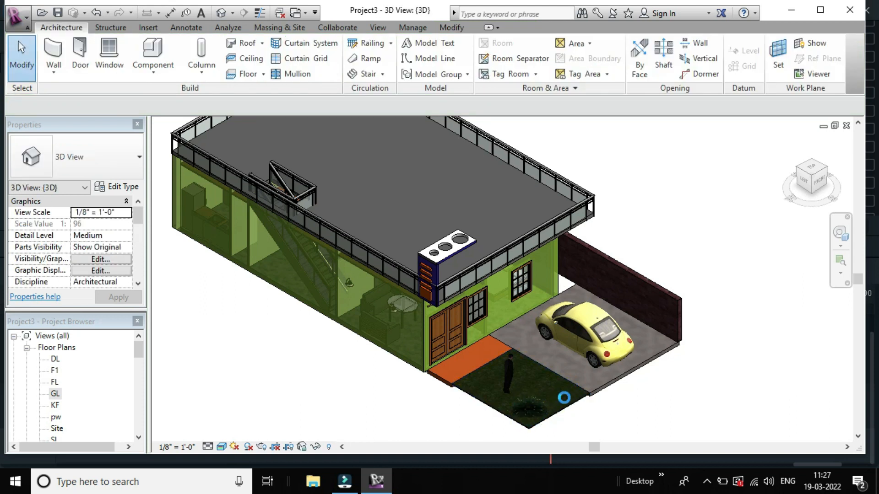
pyautogui.scroll(-1, 618, 399)
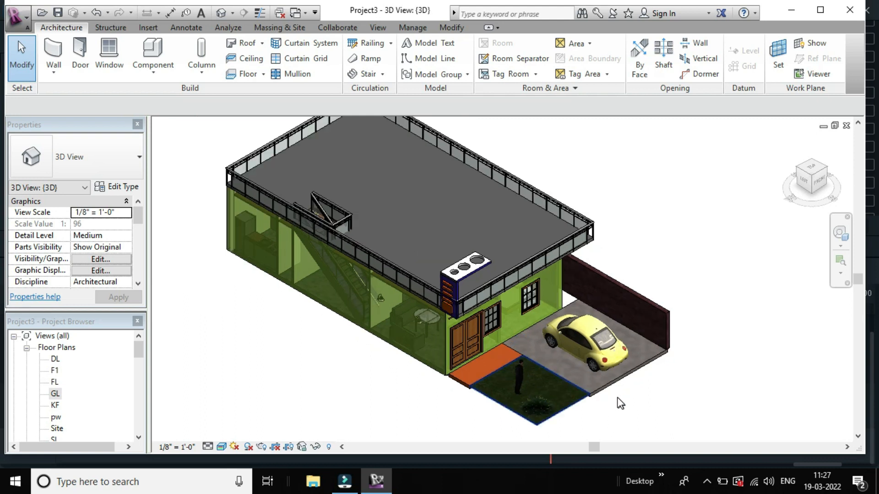
pyautogui.scroll(2, 719, 270)
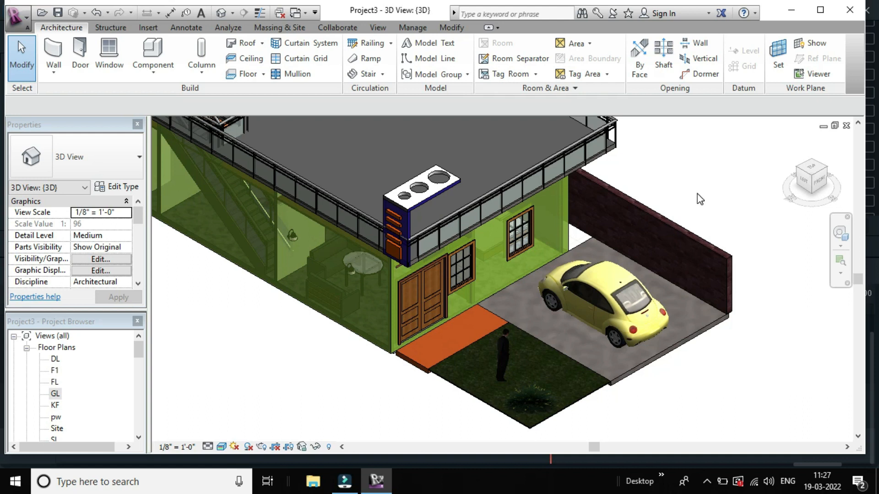
pyautogui.scroll(-5, 697, 192)
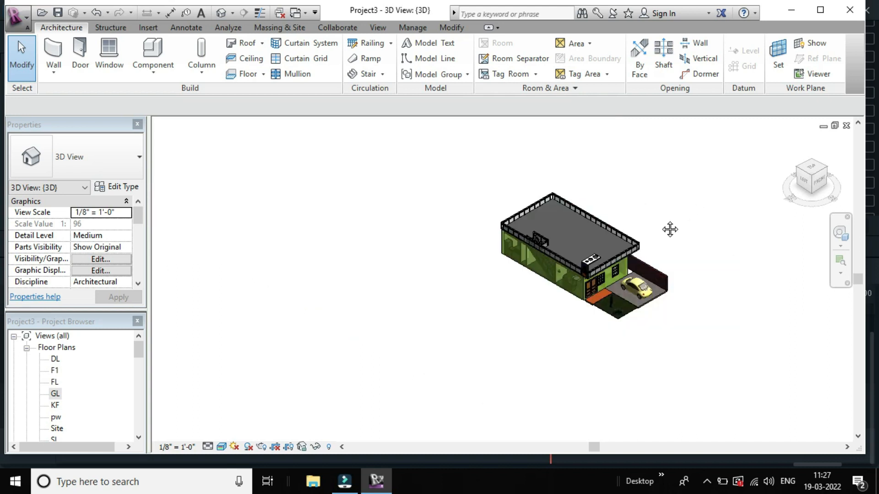
pyautogui.moveTo(672, 238); pyautogui.dragTo(689, 276, button='middle')
pyautogui.scroll(3, 680, 269)
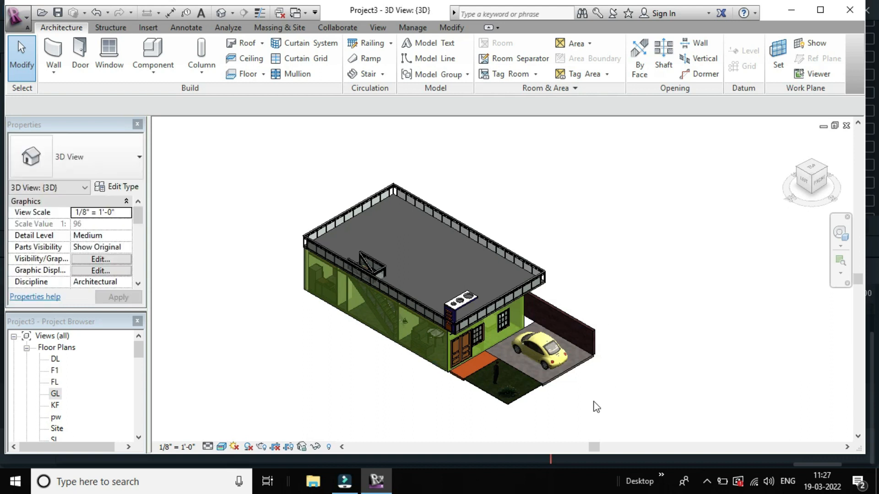
# - Check the rendering settings of the 3D view, close them without rendering, and inspect the front yard
pyautogui.scroll(1, 498, 410)
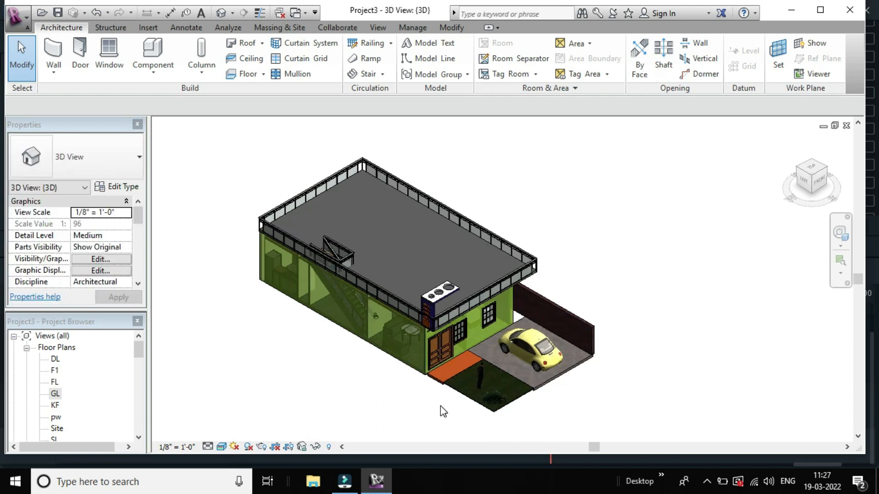
pyautogui.scroll(1, 440, 406)
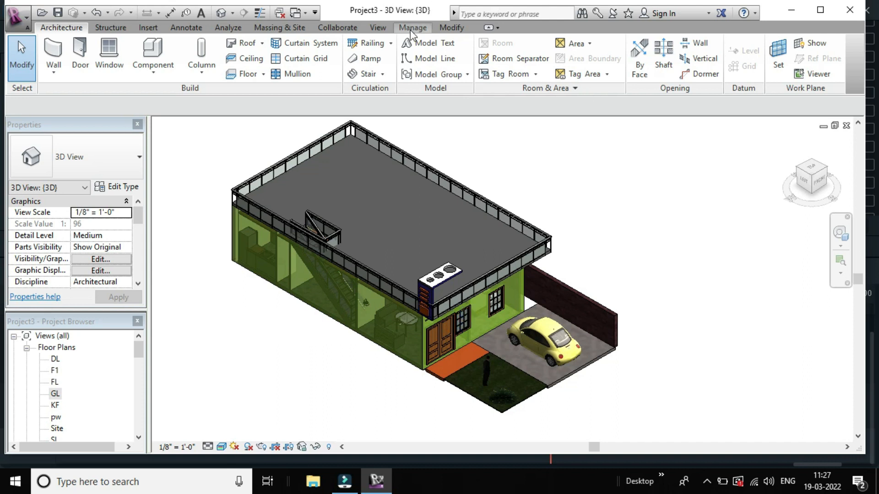
pyautogui.click(384, 31)
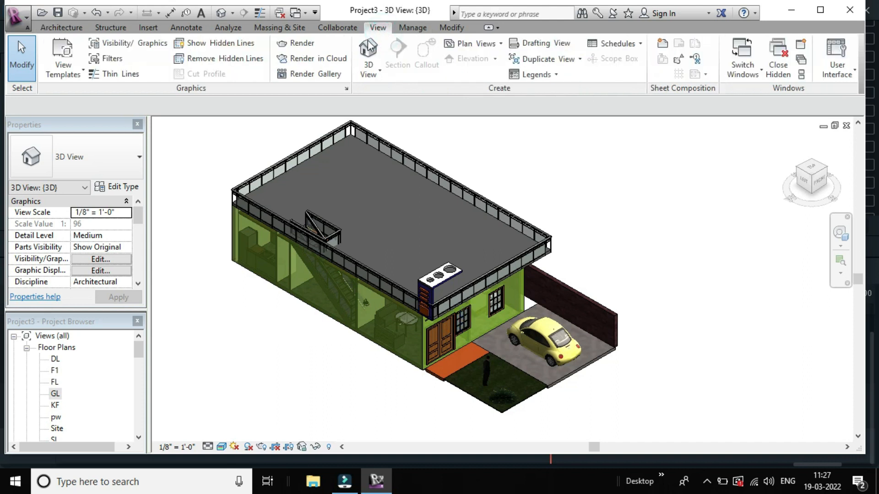
pyautogui.click(301, 42)
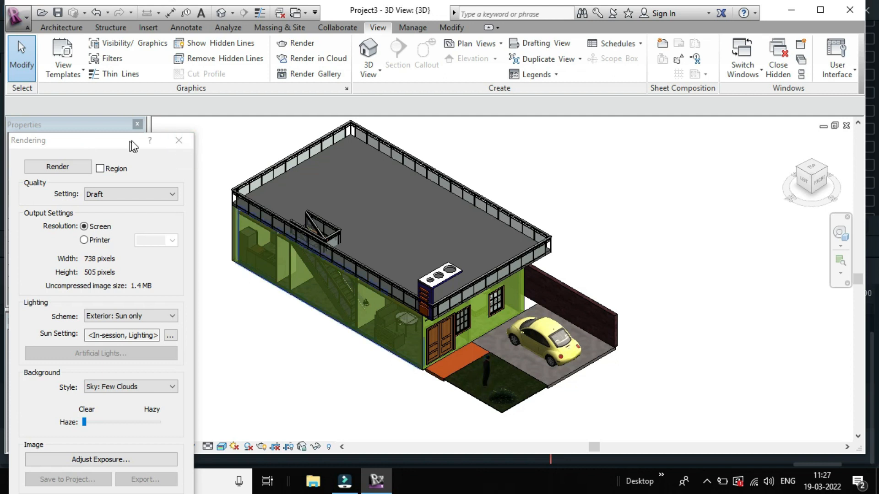
pyautogui.click(179, 141)
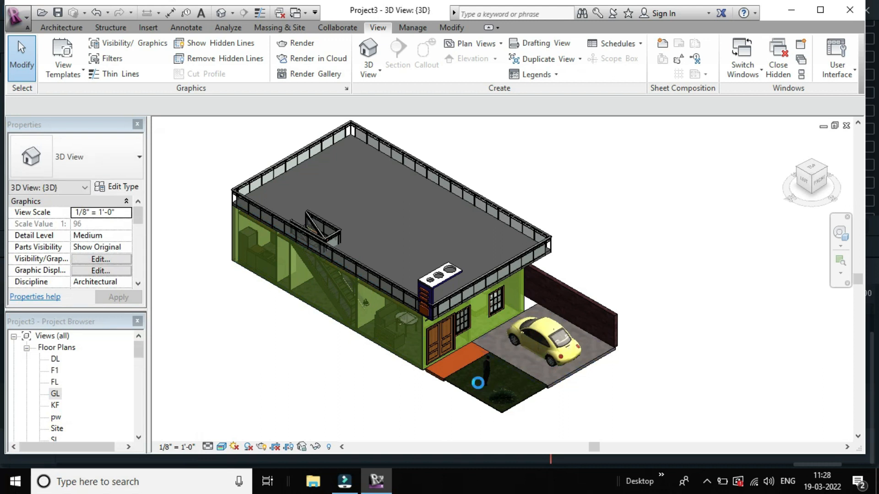
pyautogui.scroll(1, 520, 362)
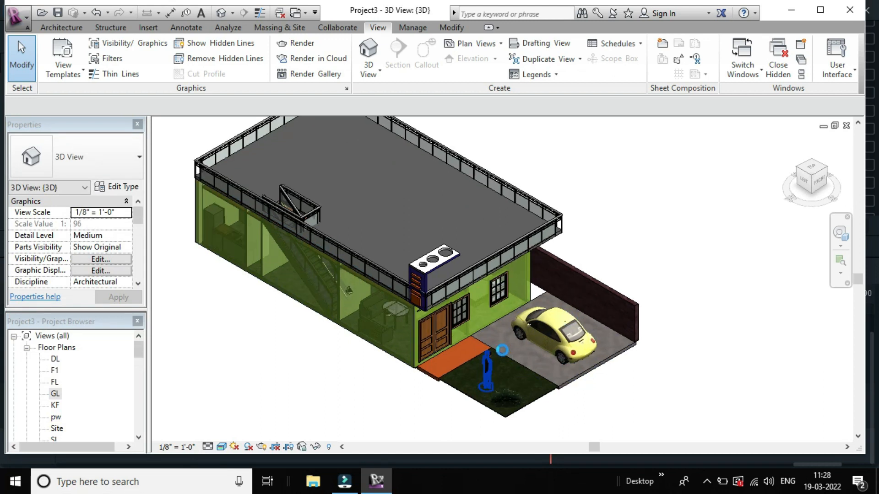
pyautogui.scroll(1, 488, 347)
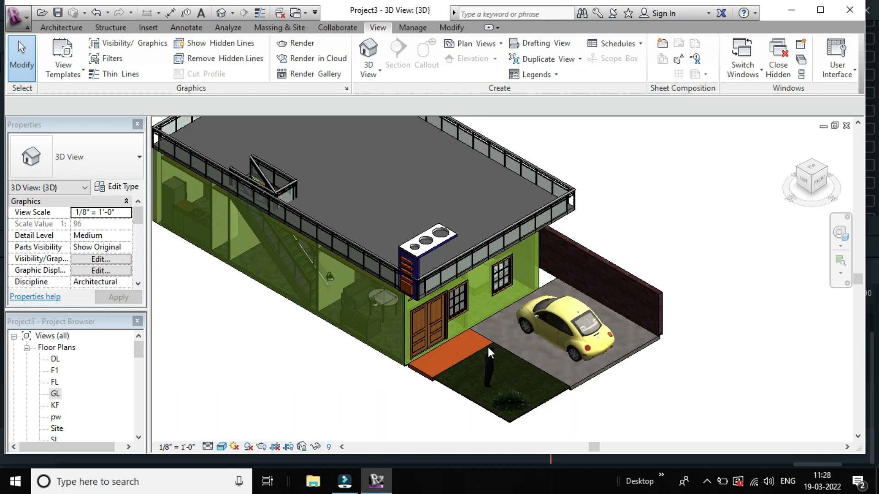
pyautogui.scroll(-2, 488, 347)
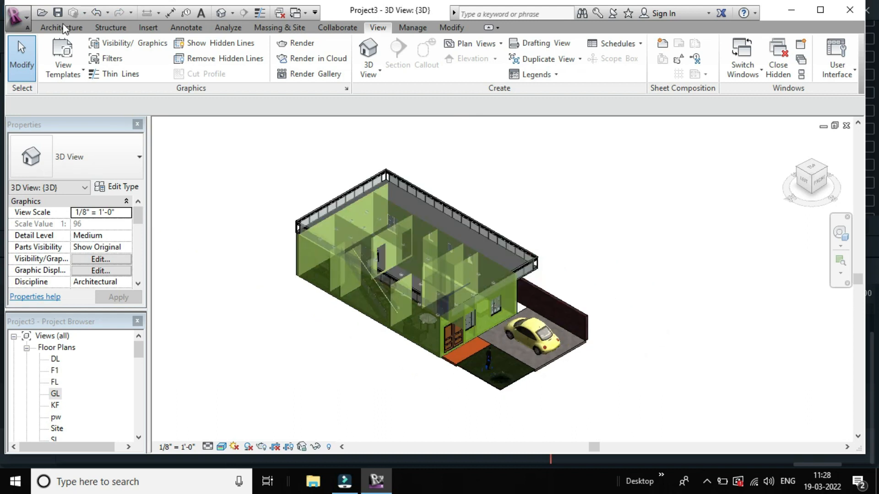
# - Start placing a component and browse the US Imperial family library to the External folder under Lighting, Architectural
pyautogui.click(63, 28)
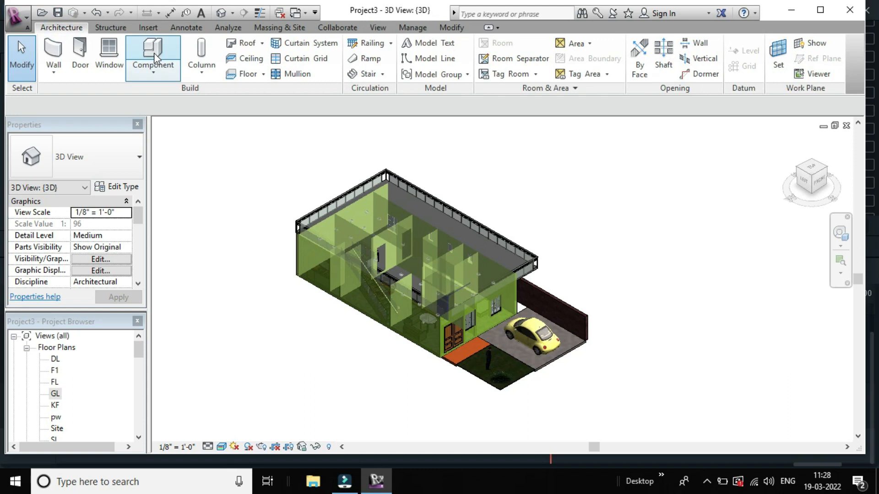
pyautogui.click(161, 77)
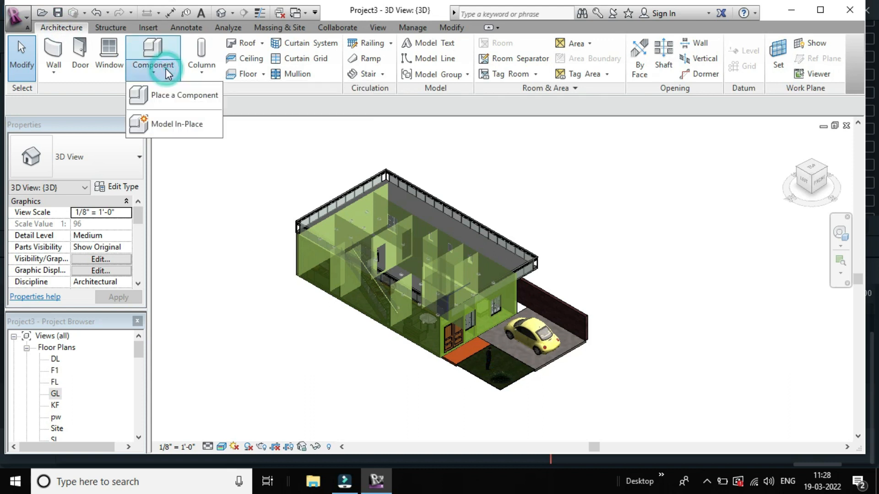
pyautogui.click(188, 95)
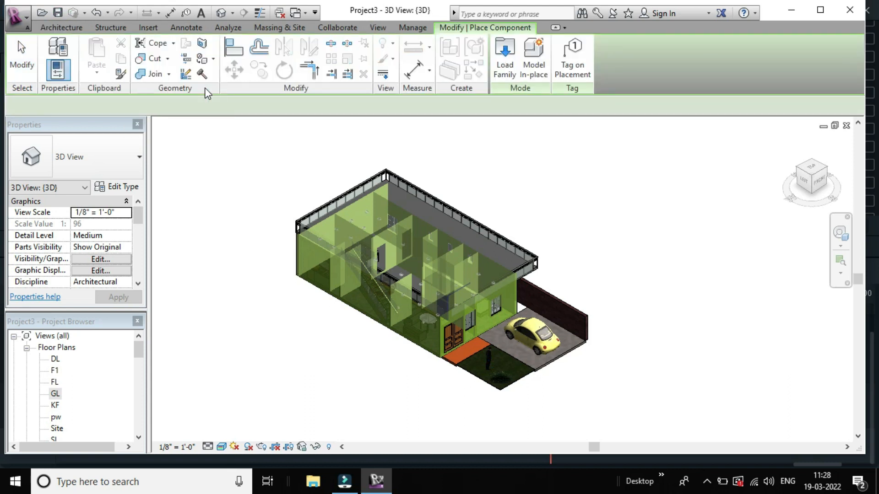
pyautogui.click(513, 66)
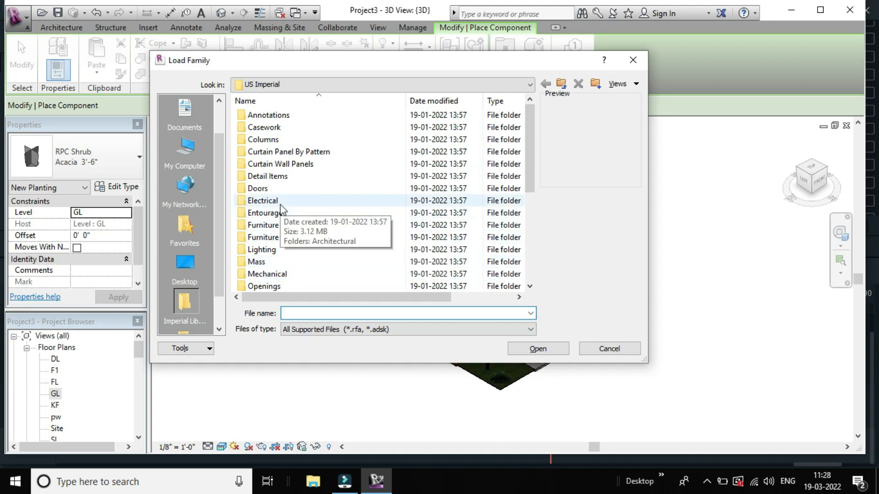
pyautogui.scroll(-2, 281, 204)
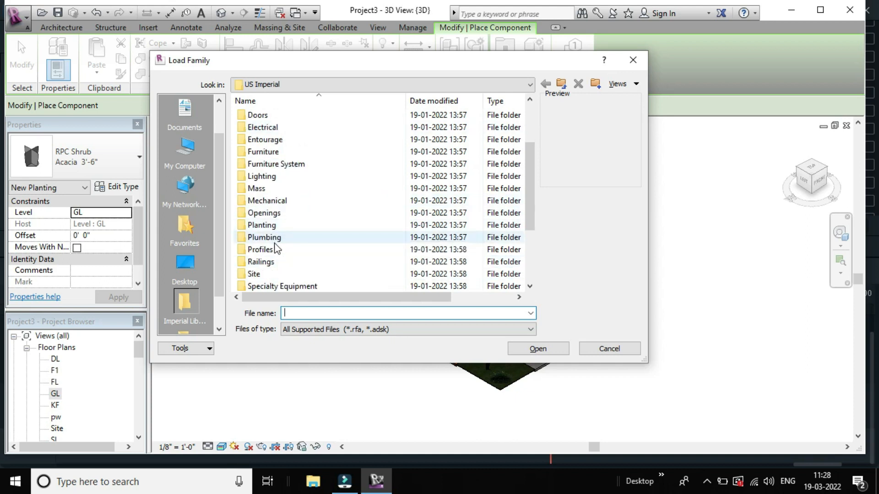
pyautogui.scroll(-2, 277, 249)
pyautogui.scroll(-1, 282, 268)
pyautogui.scroll(3, 286, 270)
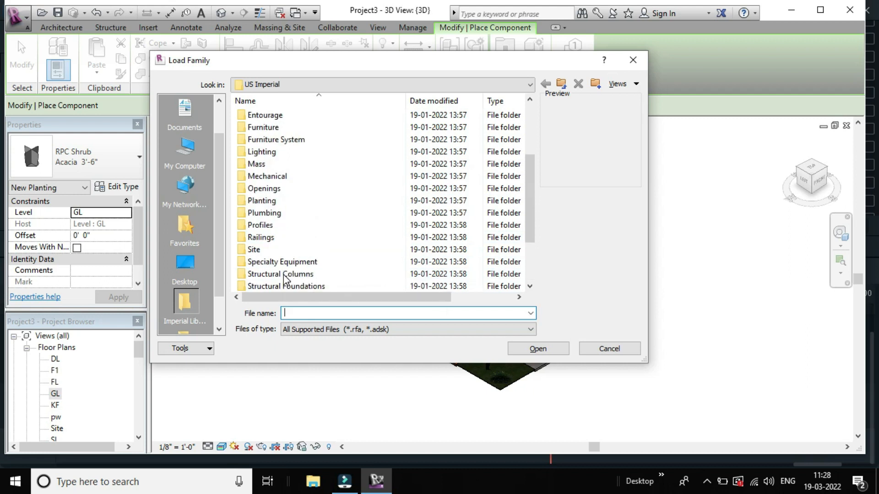
pyautogui.doubleClick(257, 152)
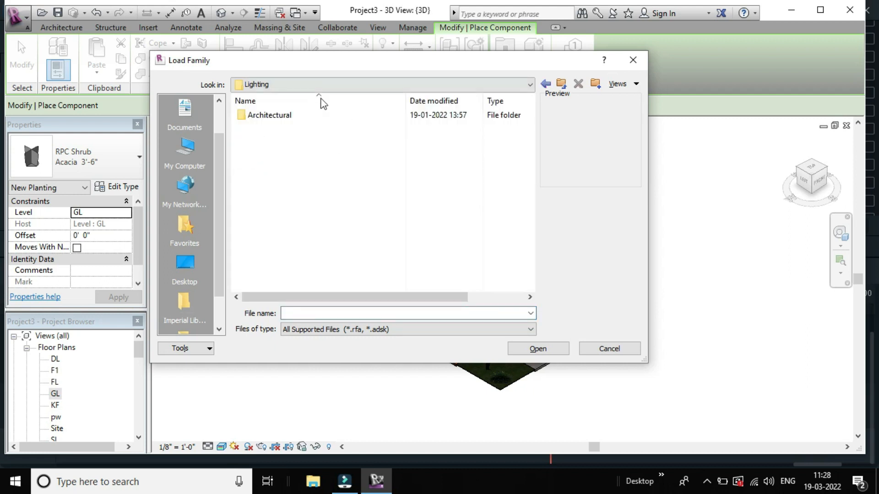
pyautogui.doubleClick(315, 115)
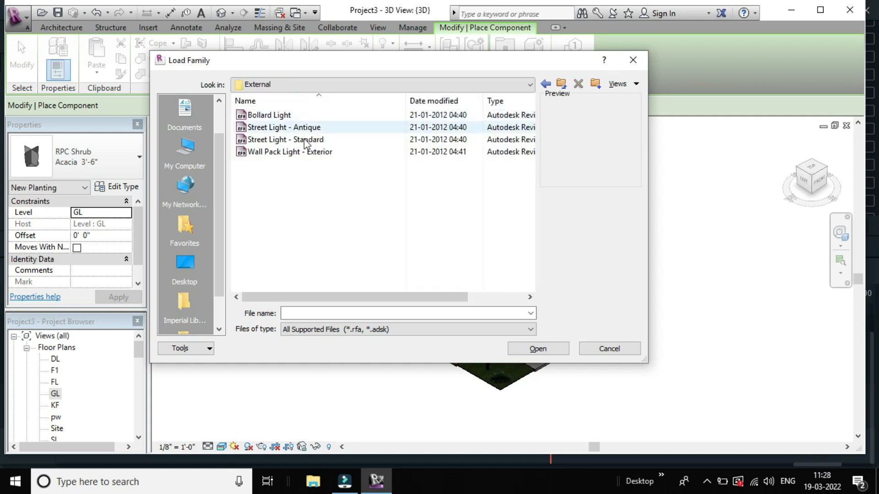
# - Preview the bollard, street and wall pack light families in the External folder and load Bollard Light
pyautogui.click(304, 116)
pyautogui.click(312, 128)
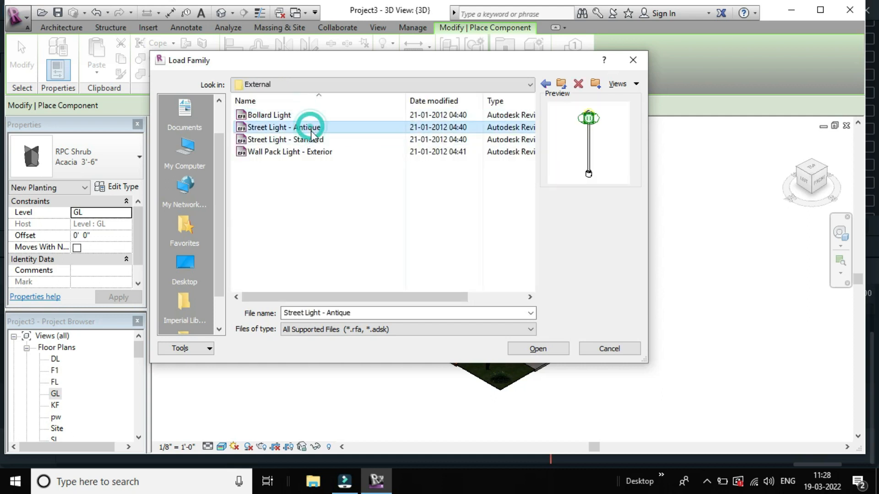
pyautogui.click(317, 141)
pyautogui.click(321, 154)
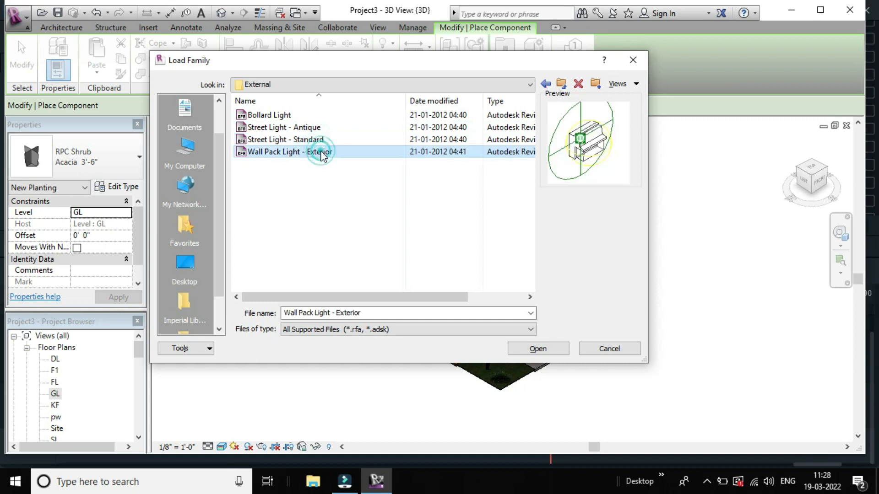
pyautogui.click(276, 118)
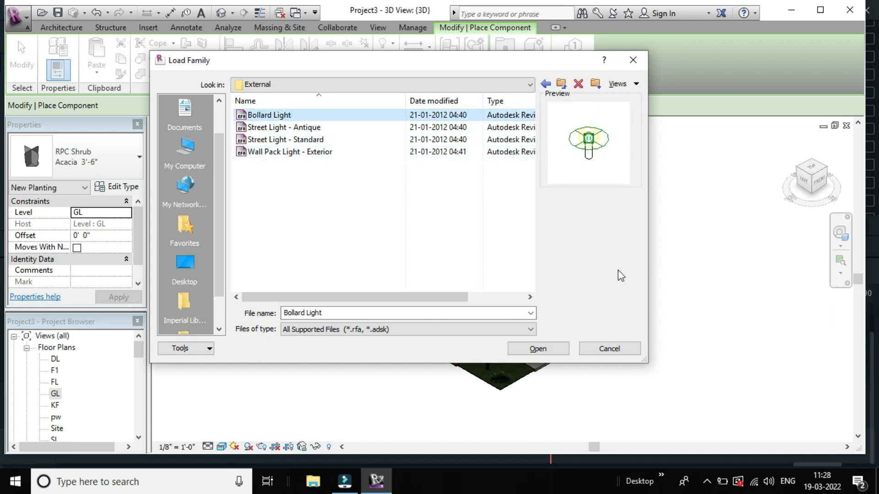
pyautogui.click(309, 128)
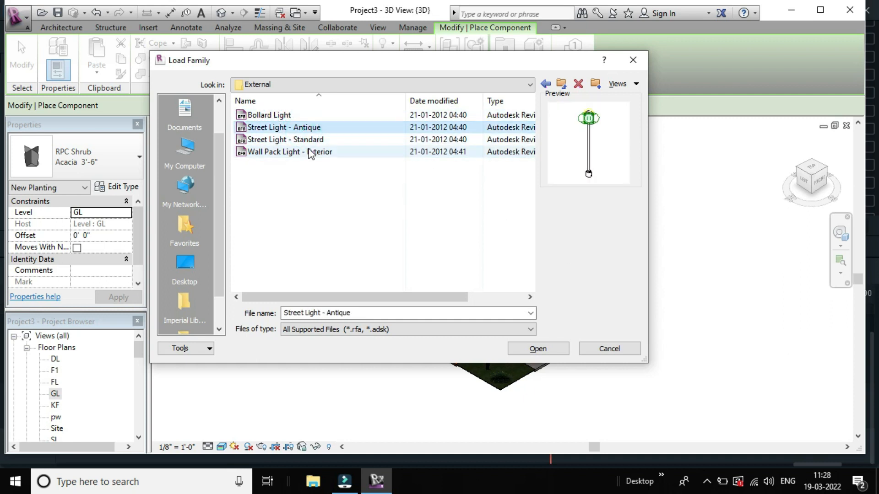
pyautogui.click(306, 140)
pyautogui.click(307, 130)
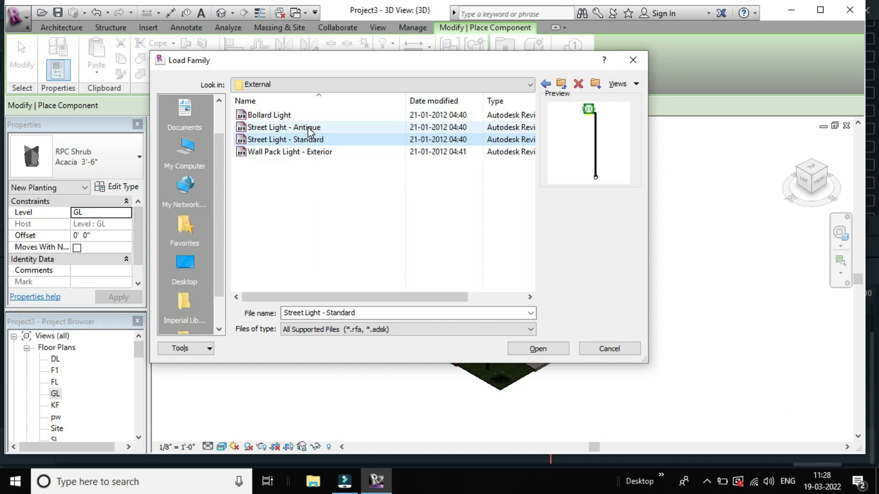
pyautogui.click(315, 151)
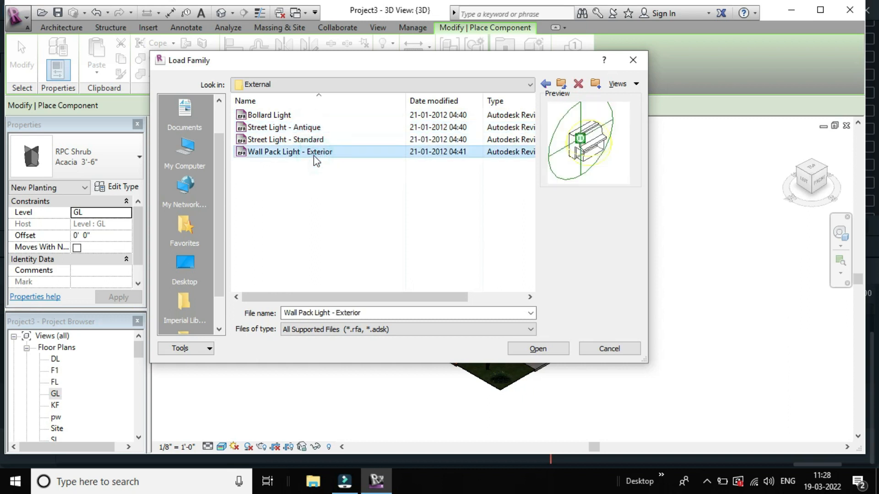
pyautogui.click(321, 129)
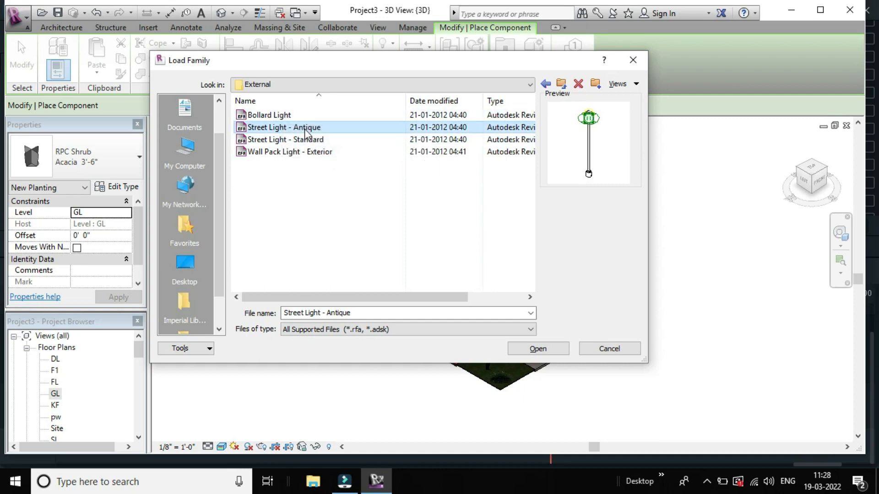
pyautogui.click(279, 115)
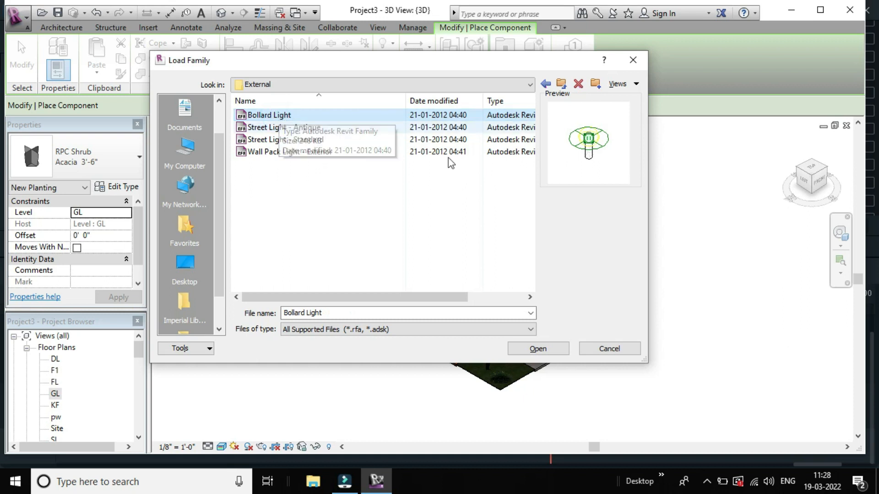
pyautogui.click(549, 349)
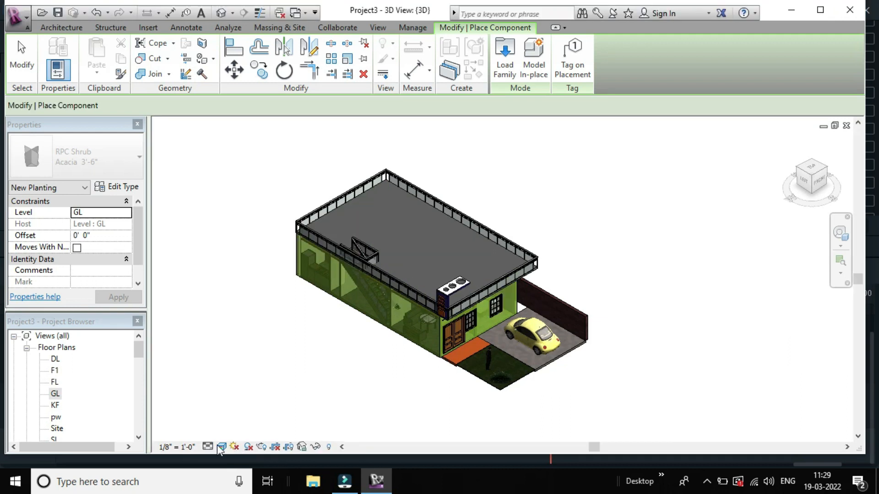
# - Switch the 3D view to Hidden Line and place Bollard Light Incandescent - 120V fixtures at the outer corners of the parking area and lawn
pyautogui.click(221, 447)
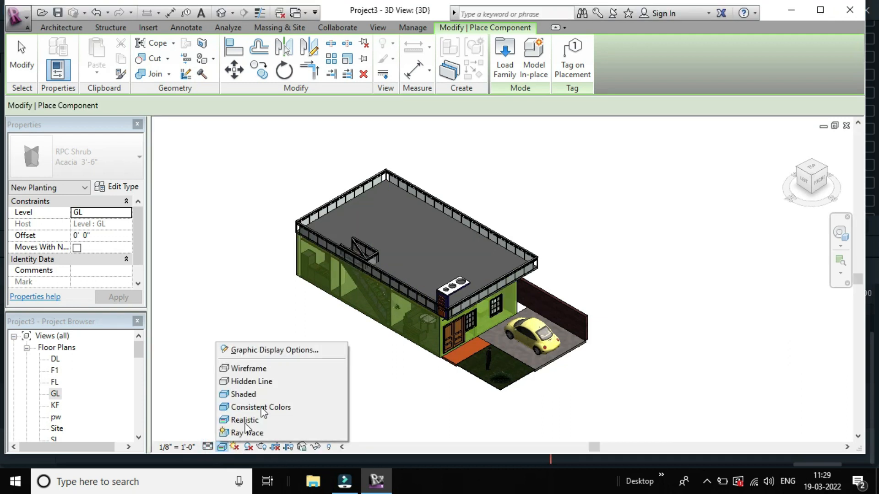
pyautogui.click(252, 385)
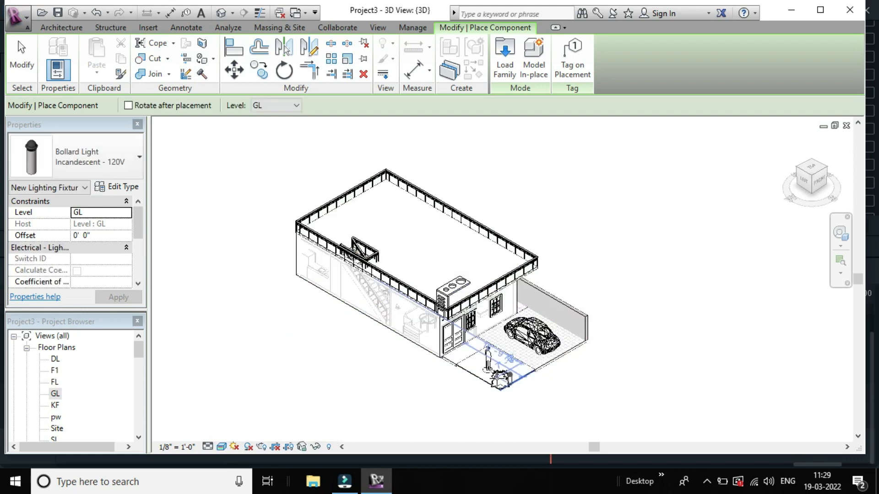
pyautogui.scroll(4, 503, 376)
pyautogui.scroll(2, 555, 365)
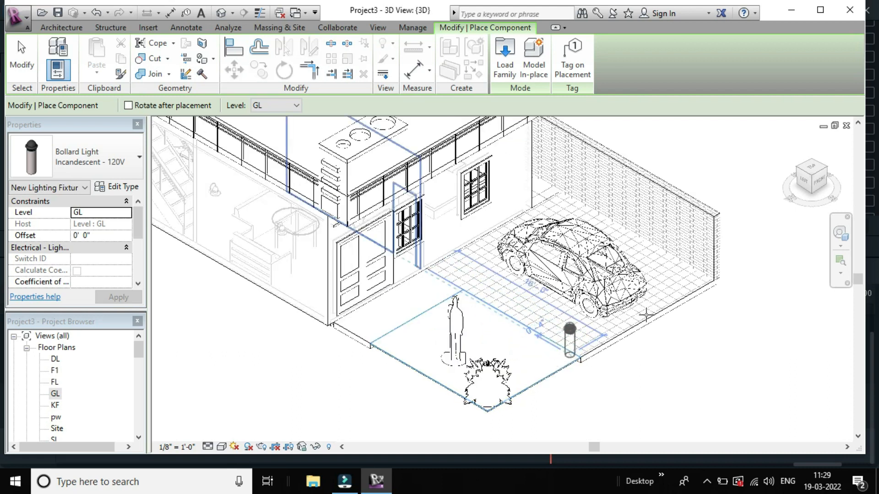
pyautogui.click(707, 281)
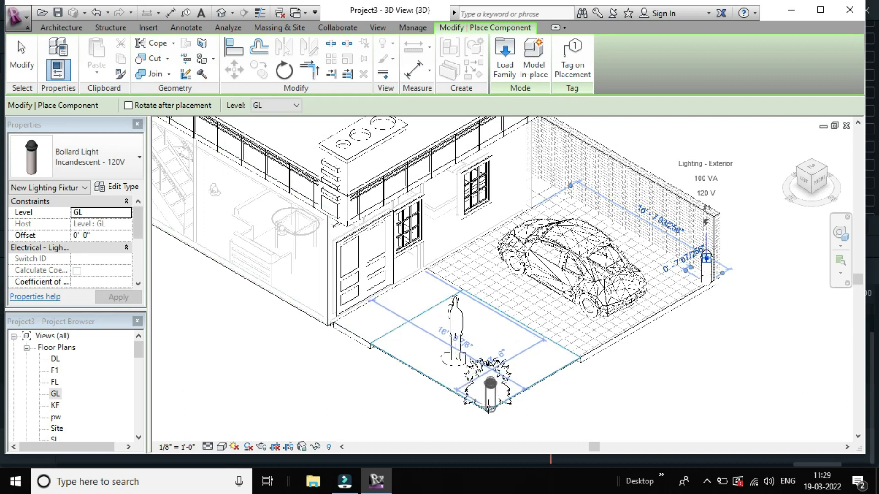
pyautogui.click(489, 408)
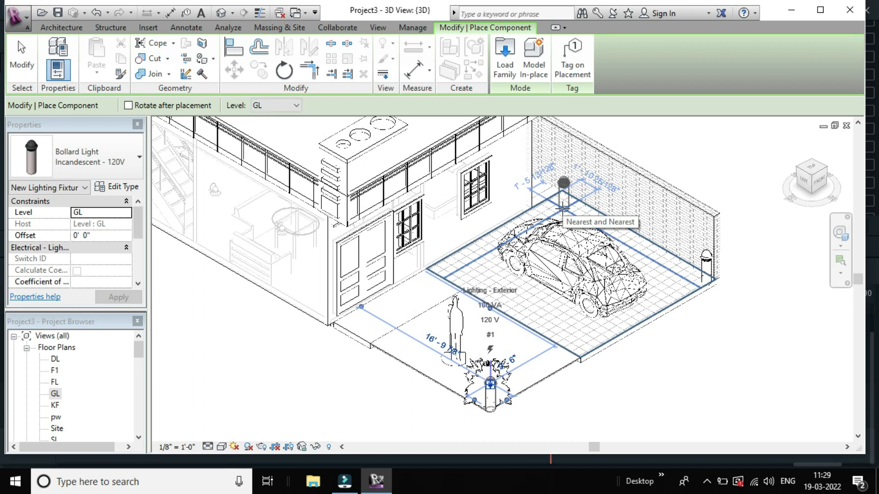
pyautogui.press('Escape')
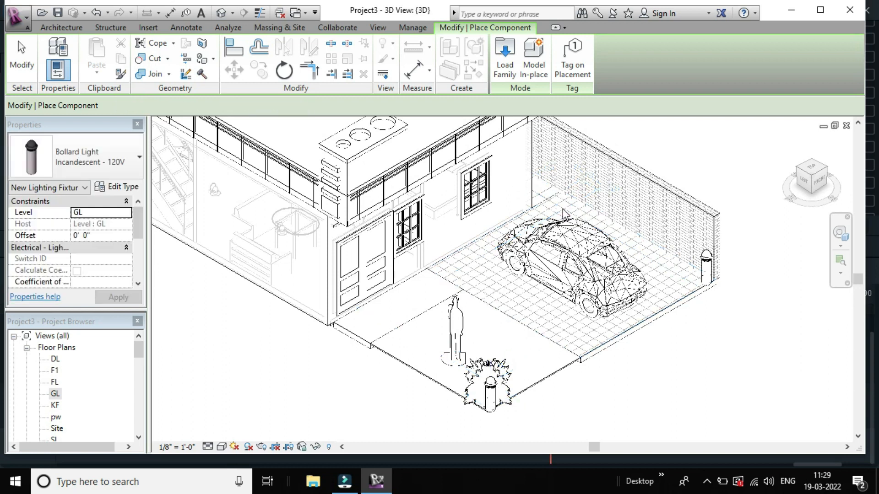
# - Finish placing the bollard lights and set the 3D view's visual style to Realistic
pyautogui.scroll(-1, 563, 215)
pyautogui.scroll(1, 627, 304)
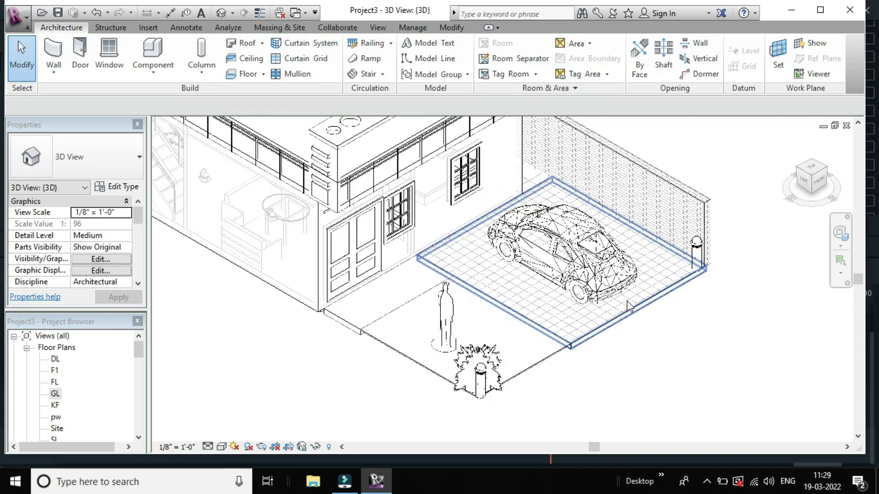
pyautogui.scroll(-1, 595, 311)
pyautogui.scroll(-1, 613, 286)
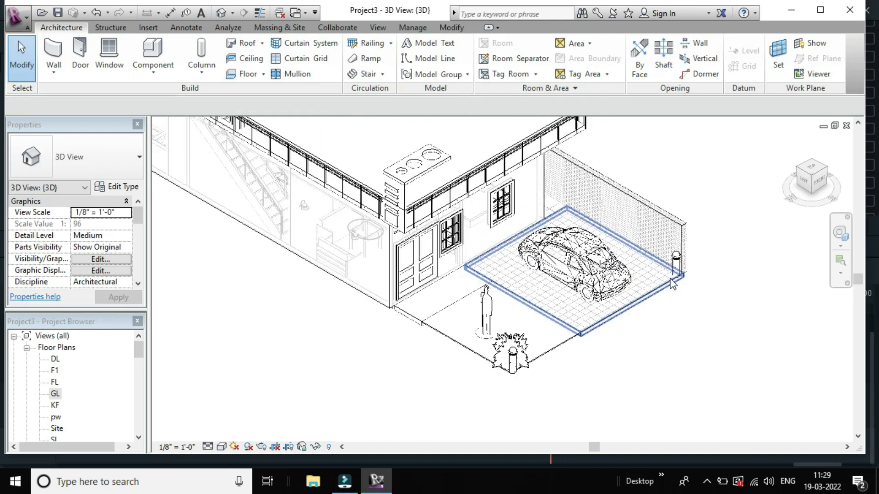
pyautogui.scroll(1, 594, 287)
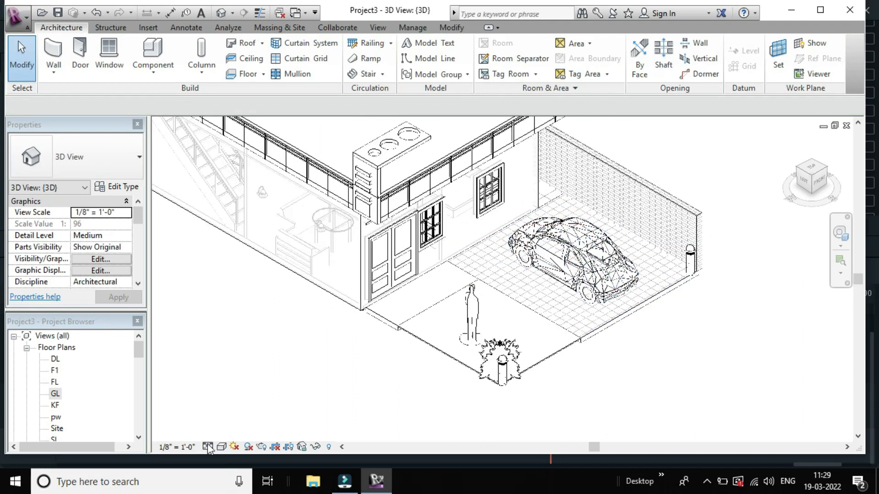
pyautogui.click(222, 447)
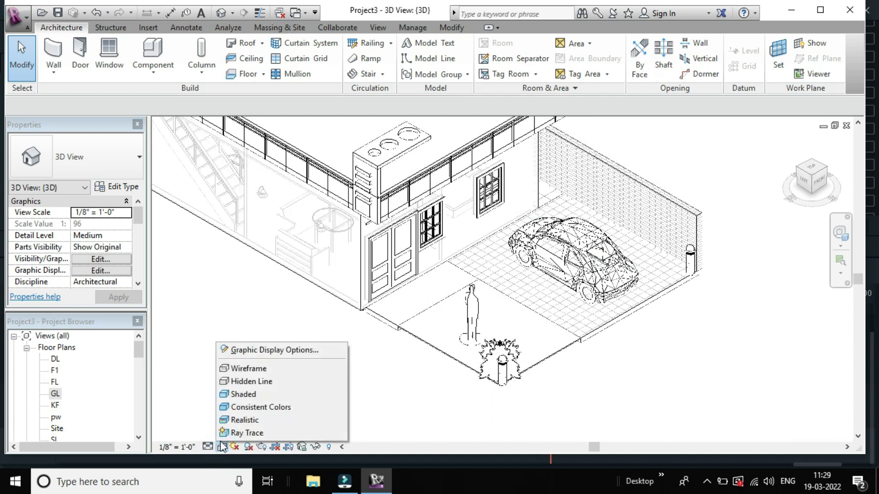
pyautogui.click(247, 420)
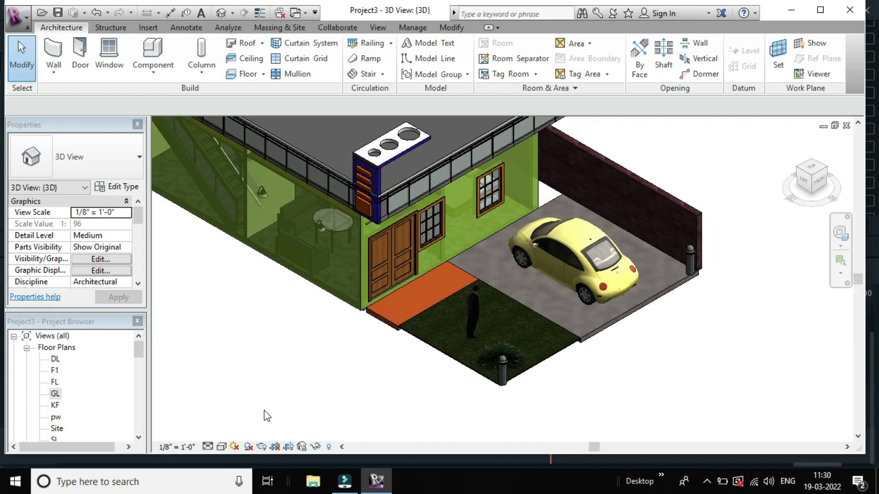
# - Examine the bollard lights, car, lawn and entrance, as well as the whole house exterior in the realistic 3D view
pyautogui.click(512, 365)
pyautogui.scroll(1, 515, 366)
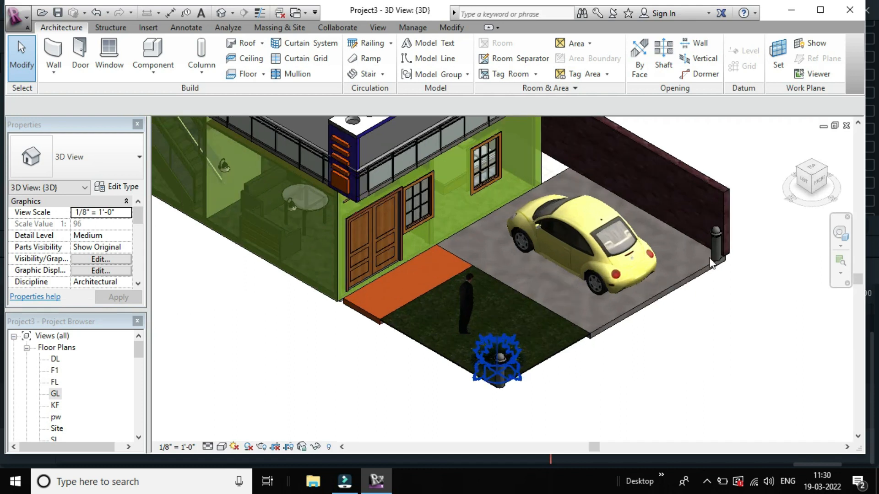
pyautogui.scroll(-2, 710, 257)
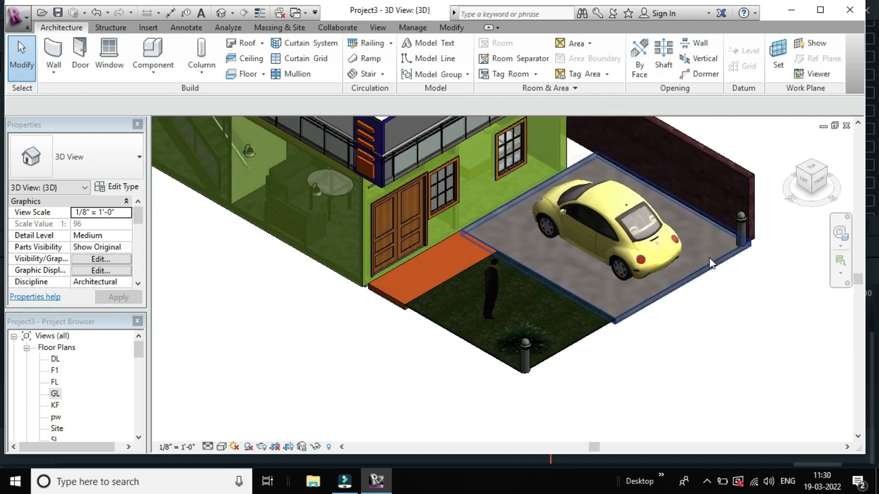
pyautogui.moveTo(709, 247); pyautogui.dragTo(648, 335, button='middle')
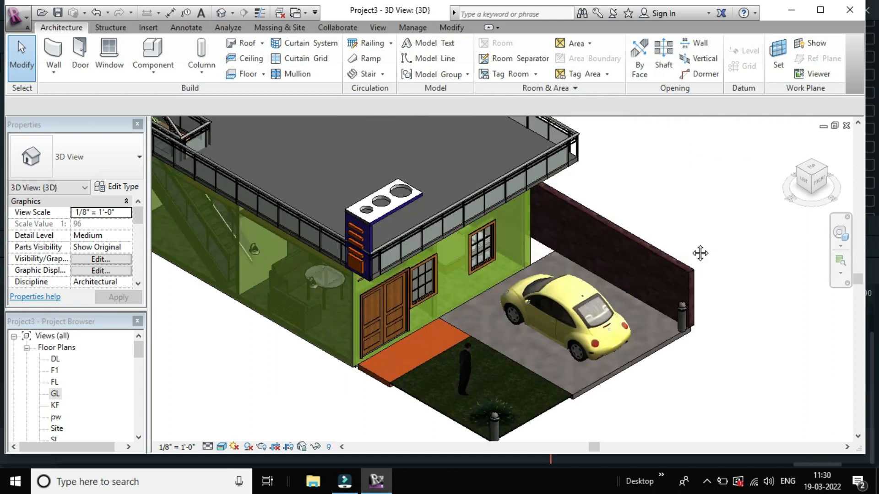
pyautogui.click(509, 323)
pyautogui.click(504, 326)
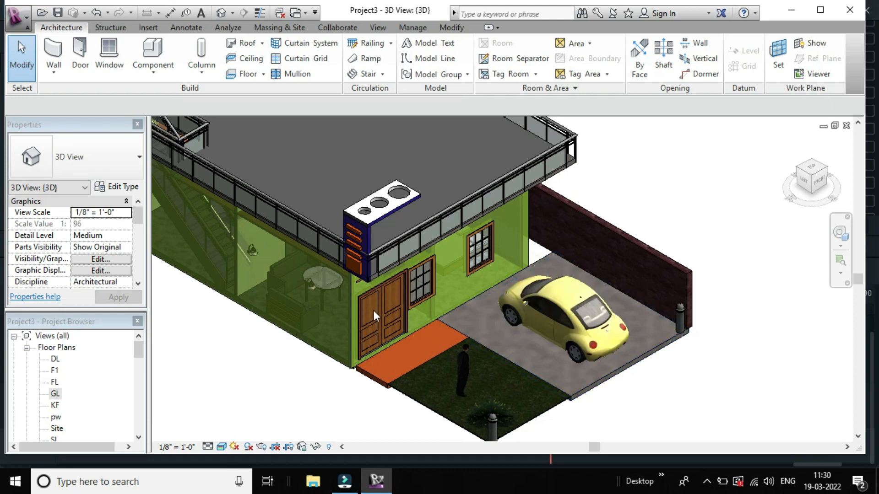
pyautogui.scroll(-2, 550, 197)
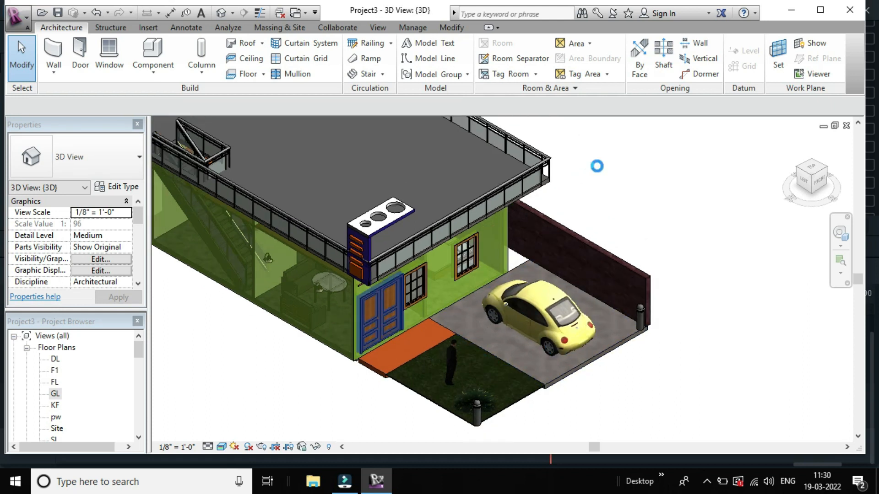
pyautogui.moveTo(598, 167); pyautogui.dragTo(624, 203, button='middle')
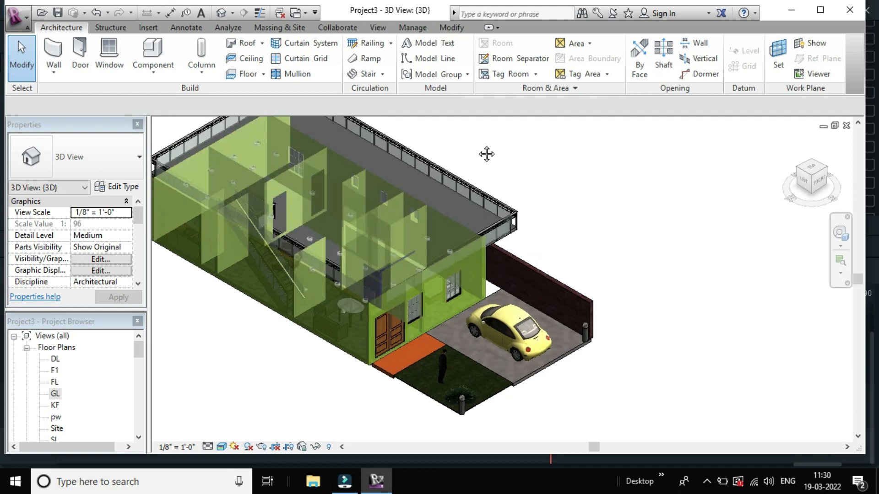
pyautogui.moveTo(483, 145); pyautogui.dragTo(528, 171, button='middle')
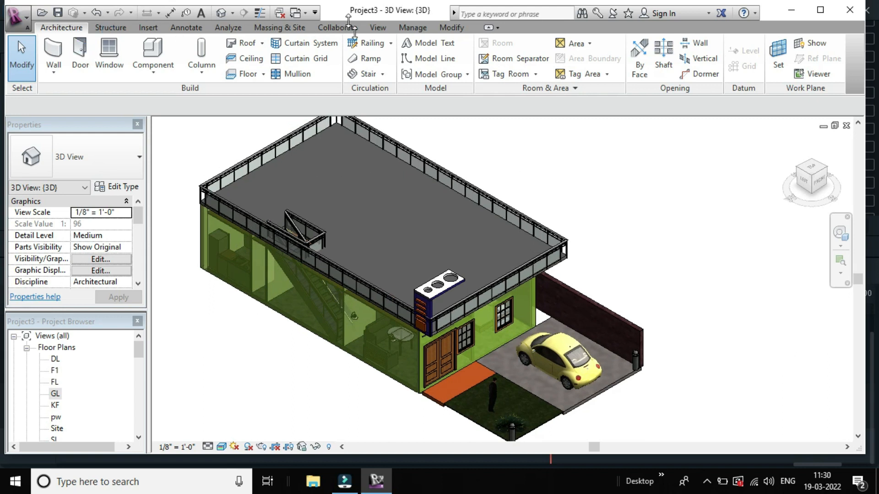
# - Render the 3D view at Medium quality with the Exterior: Artificial only lighting scheme
pyautogui.click(378, 28)
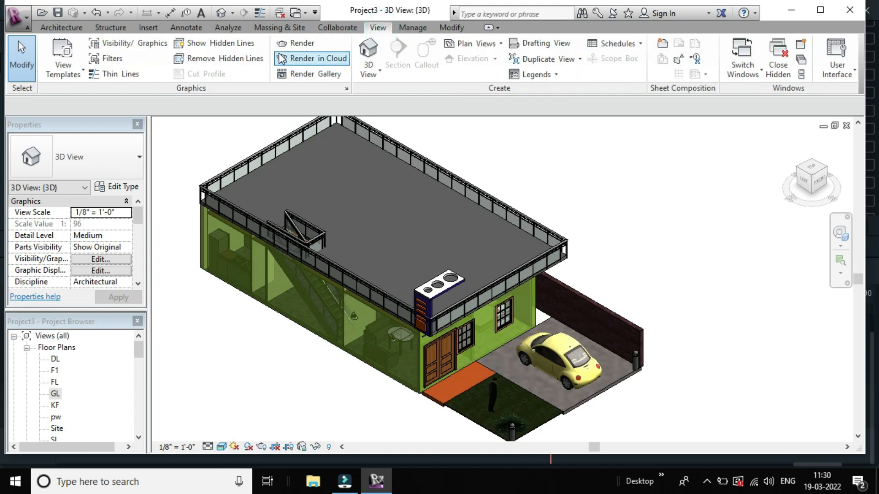
pyautogui.click(294, 43)
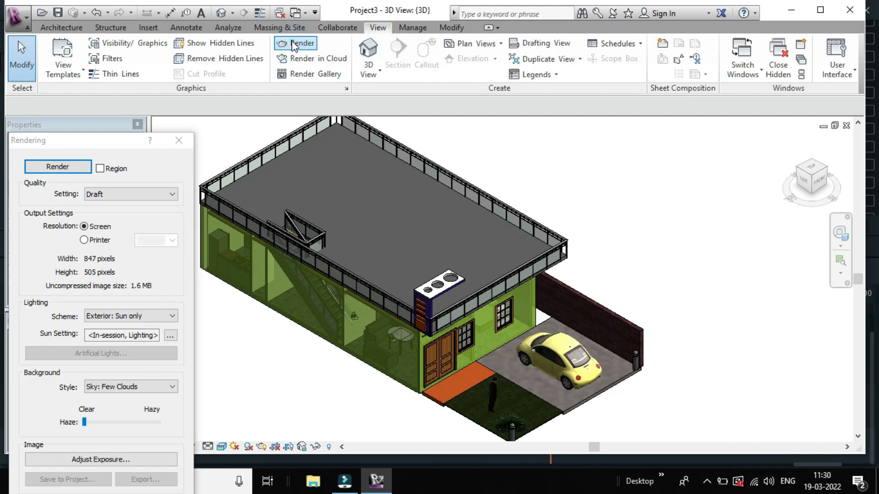
pyautogui.click(120, 194)
pyautogui.click(122, 223)
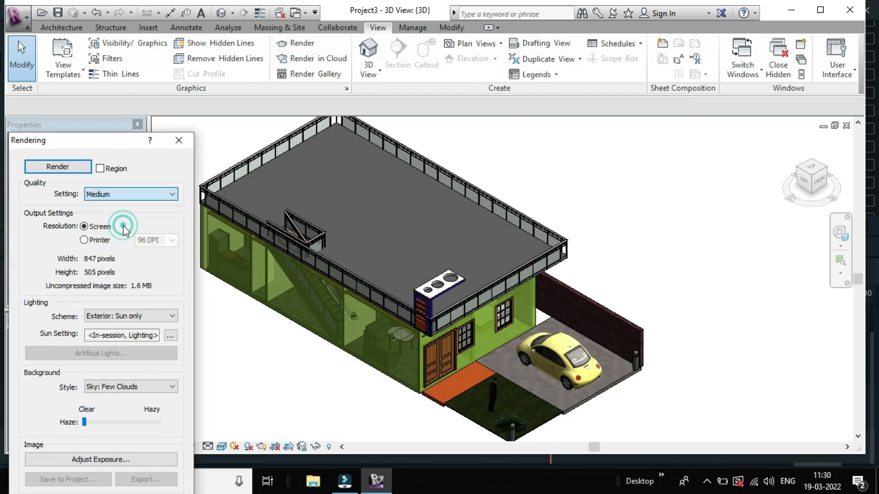
pyautogui.click(142, 316)
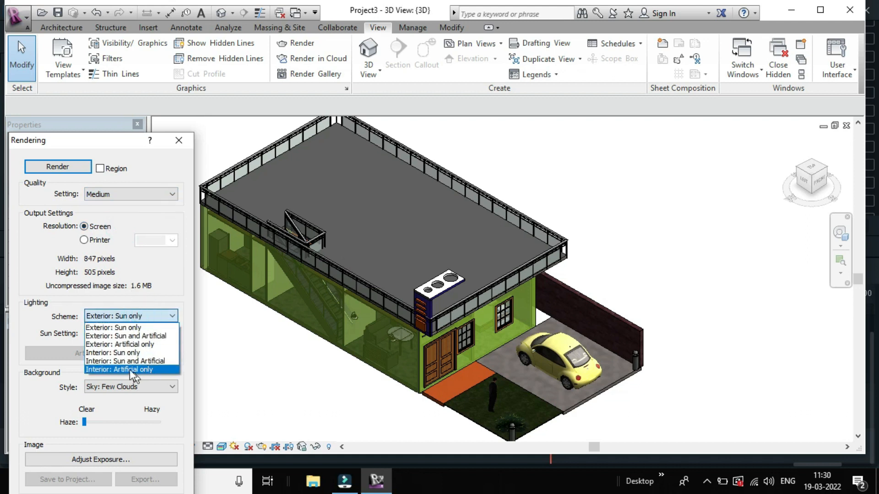
pyautogui.click(149, 344)
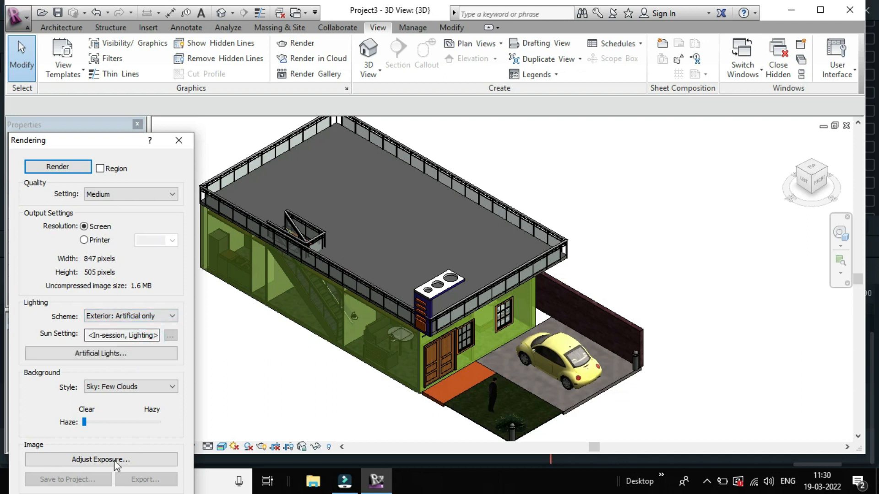
pyautogui.click(59, 168)
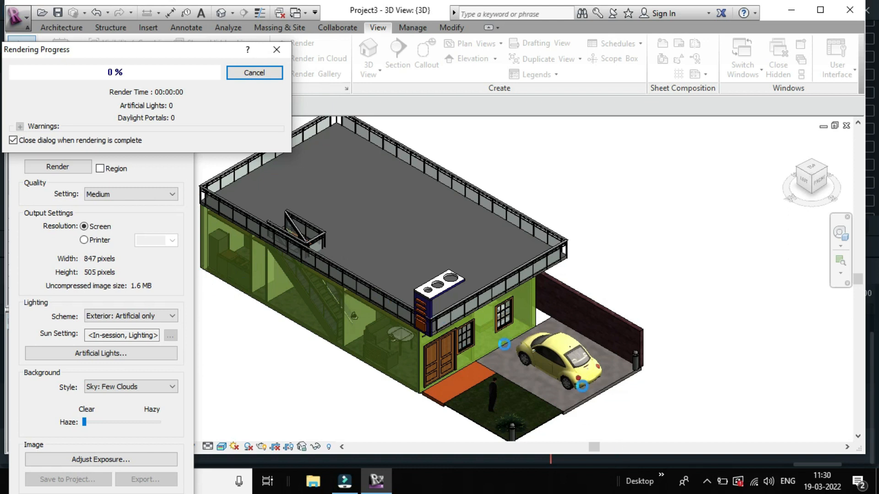
pyautogui.click(707, 481)
pyautogui.click(705, 460)
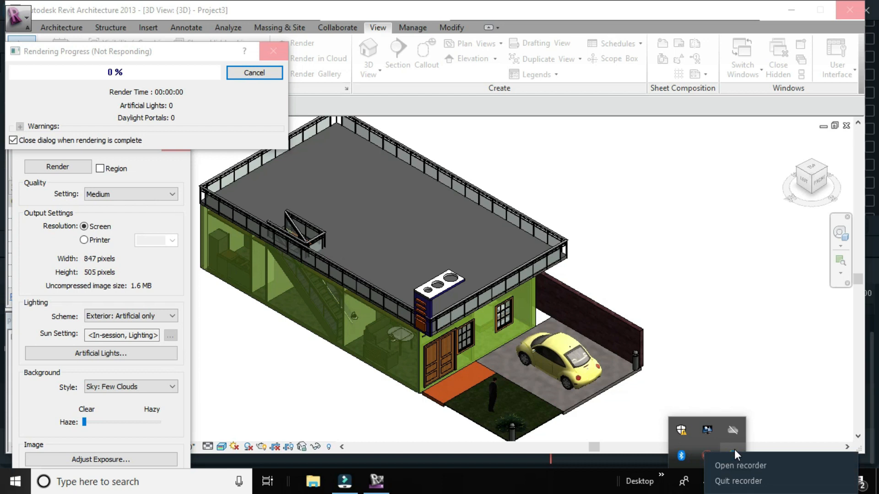
pyautogui.click(734, 464)
pyautogui.click(725, 451)
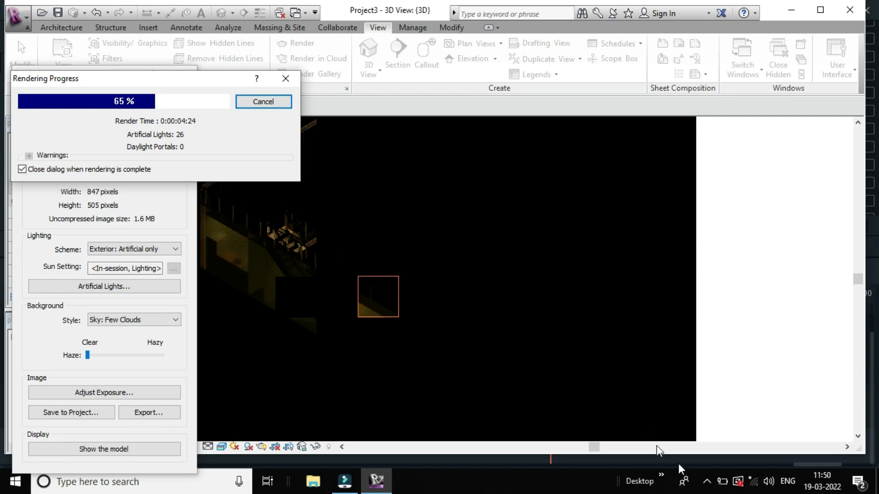
pyautogui.click(707, 482)
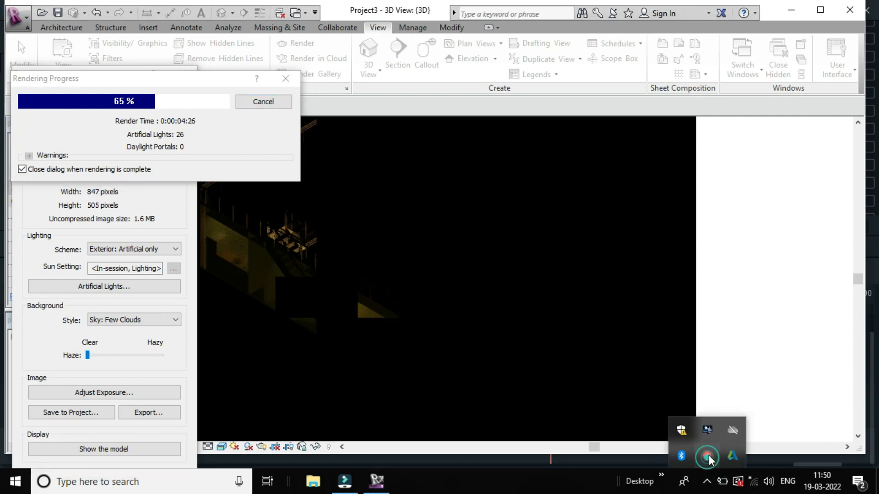
pyautogui.rightClick(709, 456)
pyautogui.click(752, 419)
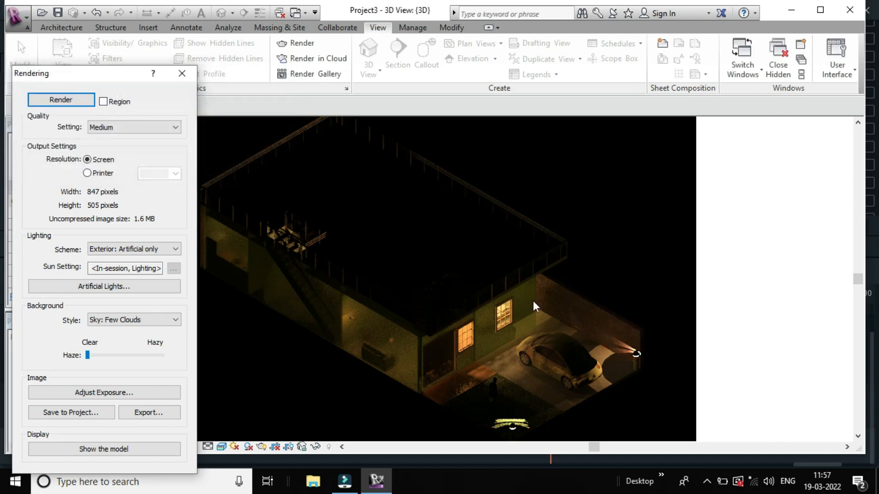
# - Inspect the night rendering and apply an Exposure Value of 4.08 to the image
pyautogui.scroll(2, 574, 317)
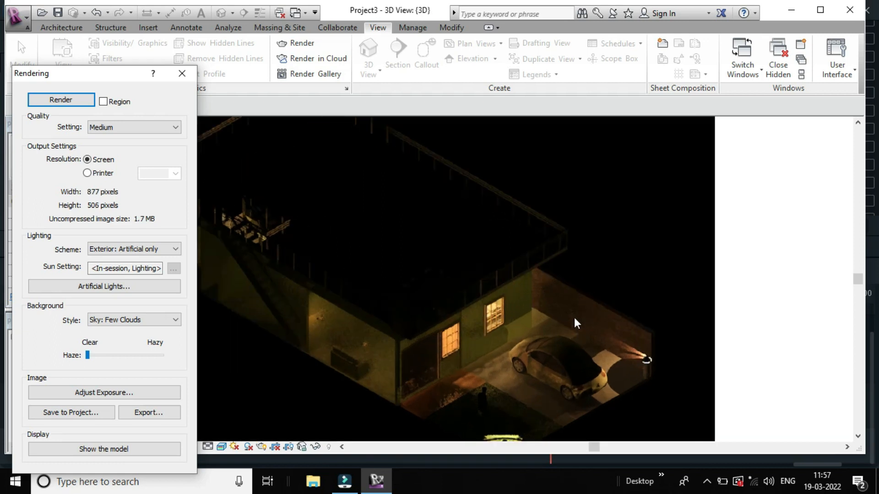
pyautogui.scroll(-1, 566, 320)
pyautogui.moveTo(307, 303); pyautogui.dragTo(337, 310, button='middle')
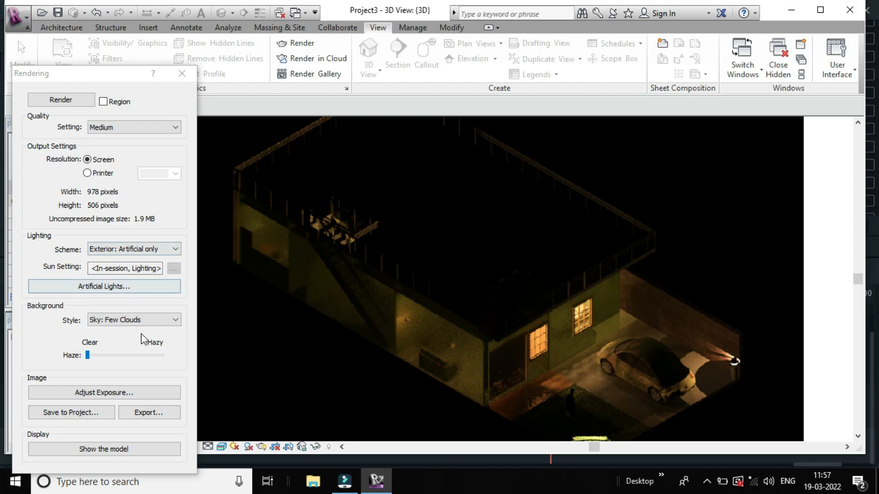
pyautogui.click(144, 394)
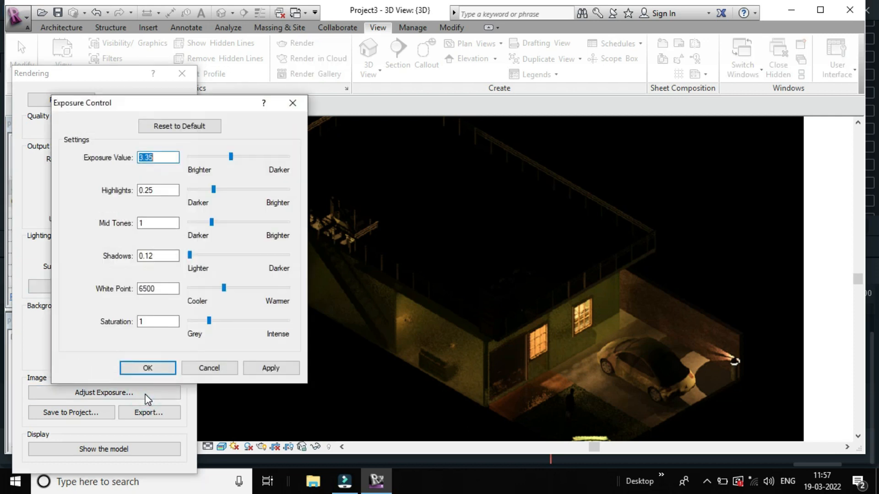
pyautogui.moveTo(231, 156); pyautogui.dragTo(233, 156)
pyautogui.click(289, 369)
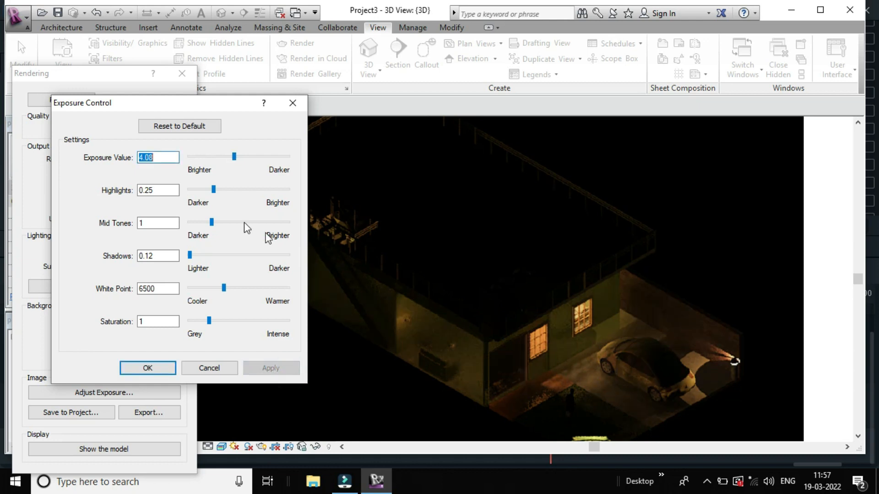
# - Brighten the rendered image by applying Highlights 0.31 and Mid Tones 1.35 in the exposure settings
pyautogui.moveTo(213, 191); pyautogui.dragTo(220, 192)
pyautogui.click(274, 369)
pyautogui.moveTo(213, 225); pyautogui.dragTo(221, 224)
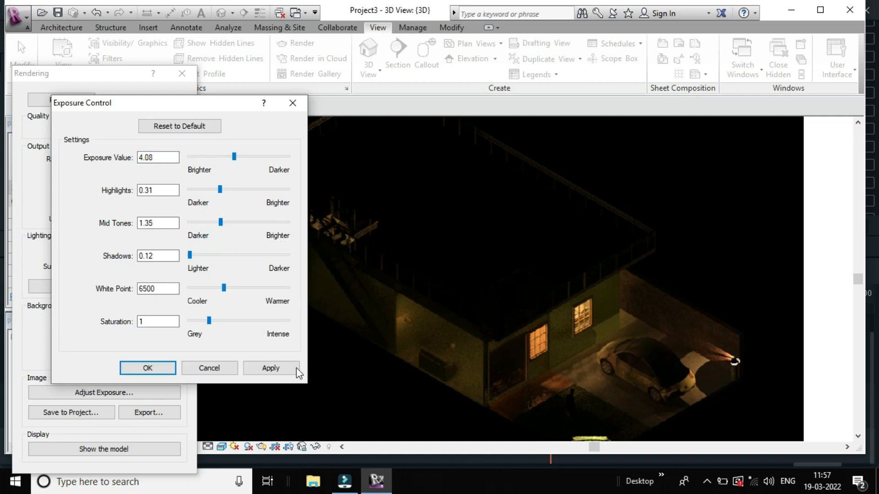
pyautogui.click(289, 369)
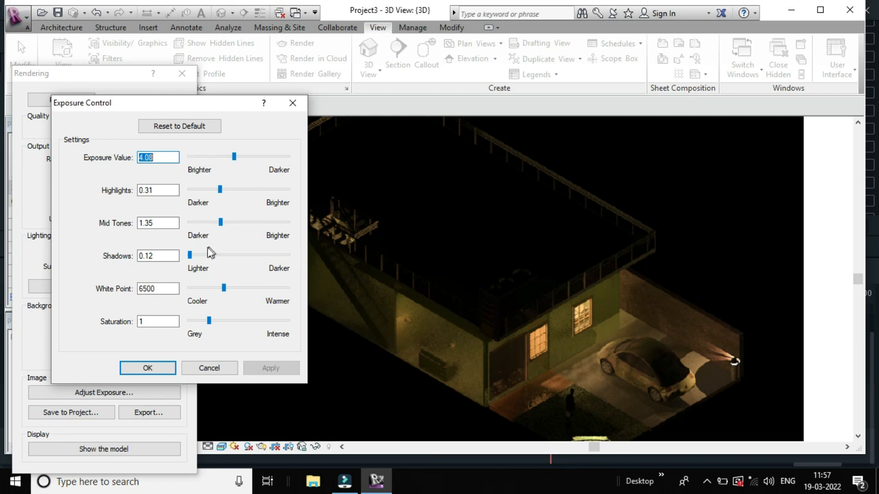
# - Try a Shadows value of 0.9 on the rendered image and set it back to 0.12
pyautogui.click(196, 255)
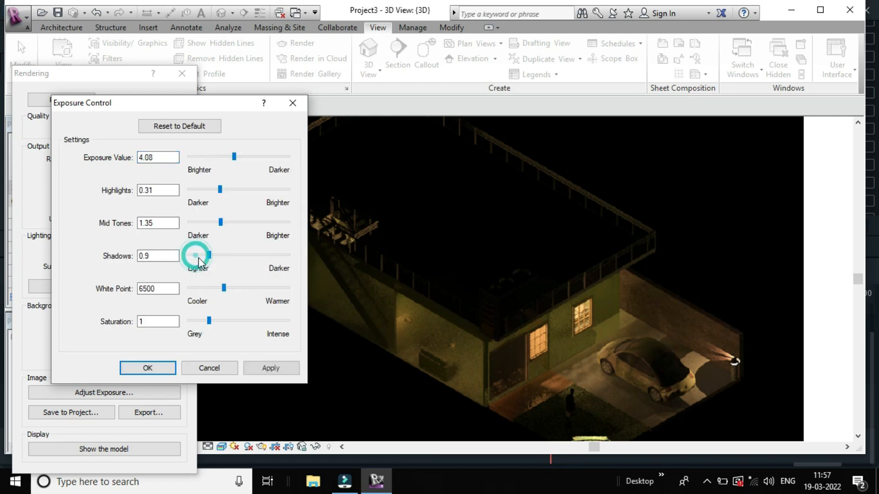
pyautogui.click(274, 370)
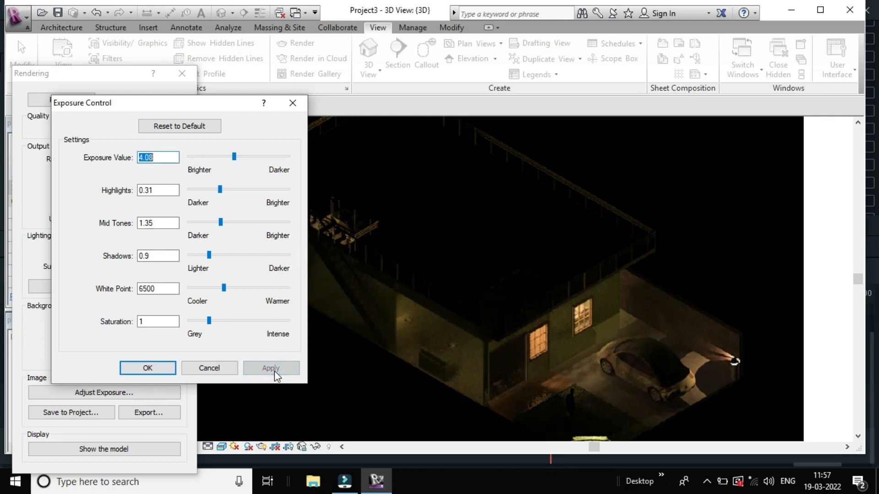
pyautogui.click(192, 255)
pyautogui.click(272, 367)
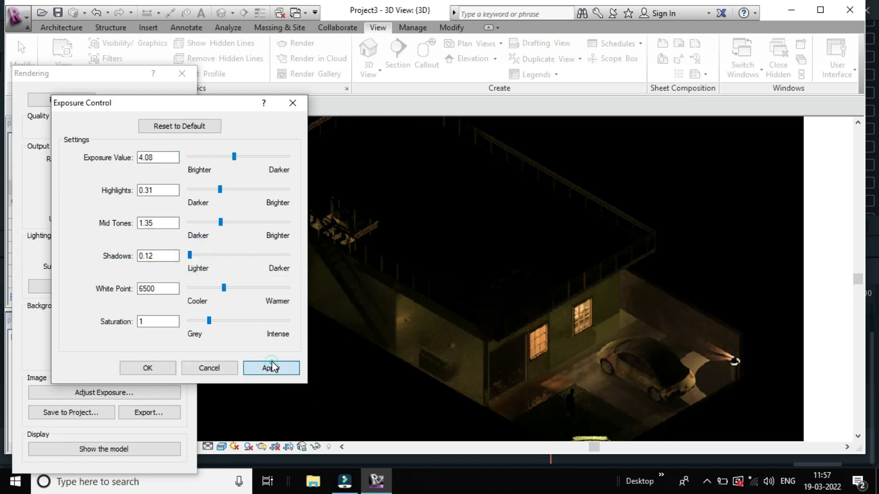
# - Apply a White Point of 5430 and a Saturation of 0.56 to the rendered image
pyautogui.click(221, 288)
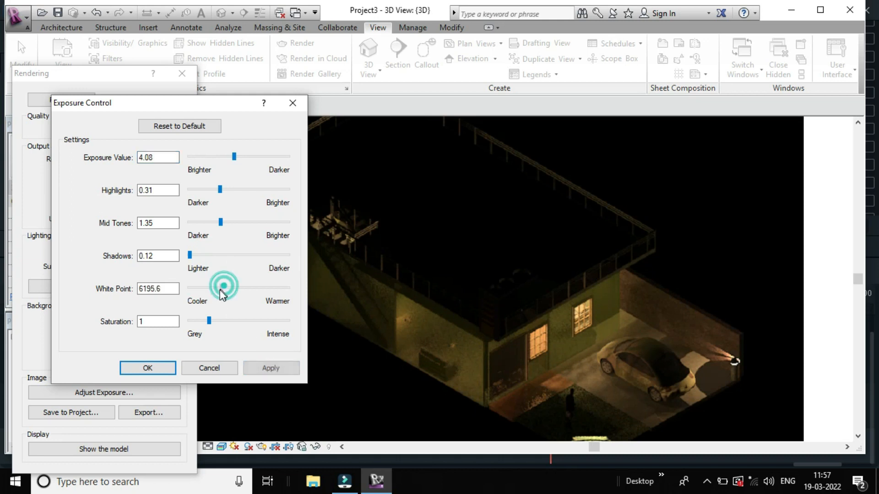
pyautogui.click(270, 368)
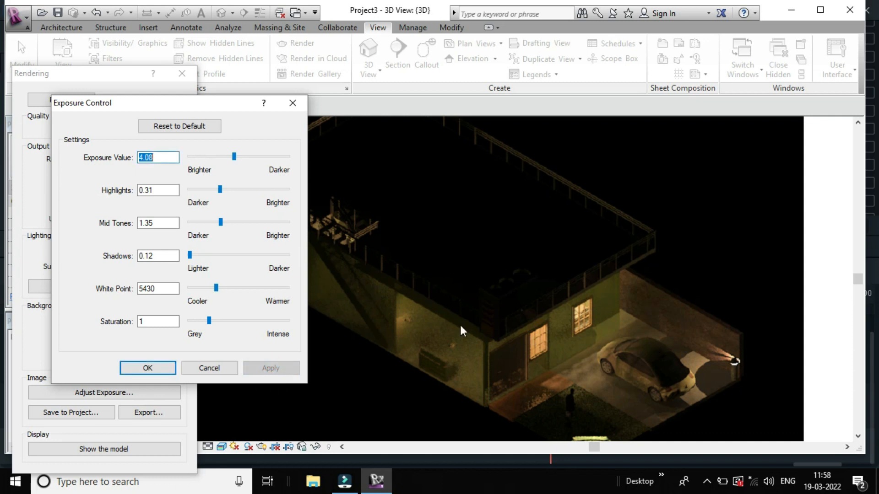
pyautogui.click(205, 320)
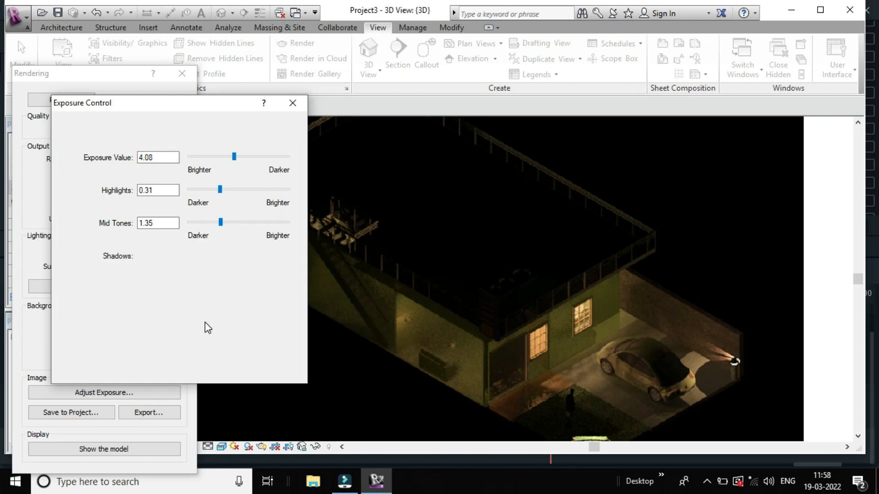
pyautogui.click(203, 321)
pyautogui.click(274, 370)
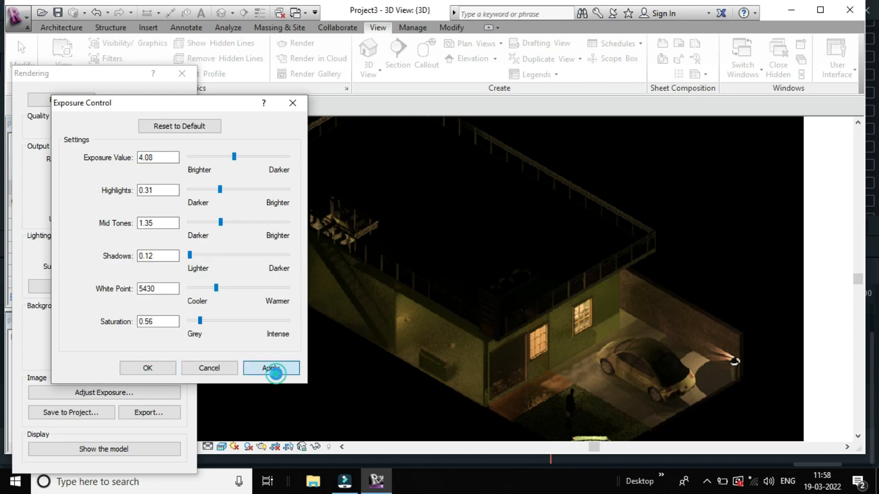
# - Try stronger Saturation values on the rendered image, including 1.11 and 0.95, applying each one
pyautogui.moveTo(201, 321); pyautogui.dragTo(215, 315)
pyautogui.click(265, 369)
pyautogui.moveTo(216, 320); pyautogui.dragTo(211, 326)
pyautogui.click(267, 368)
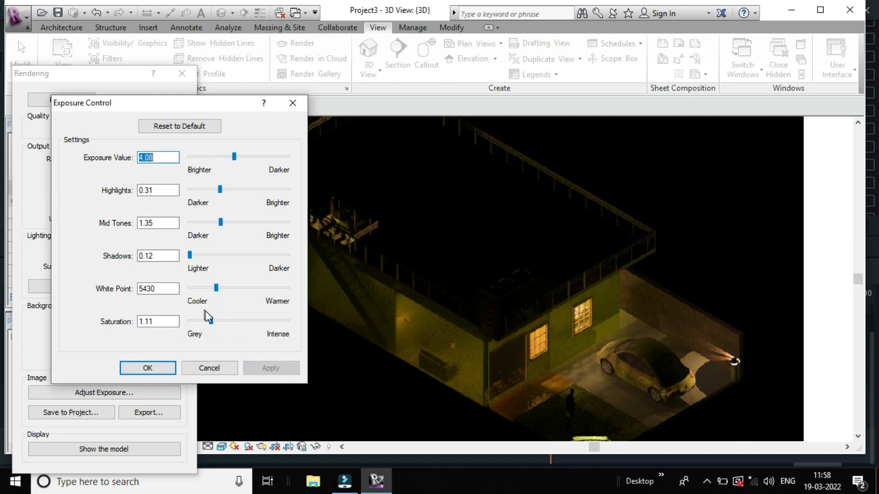
pyautogui.click(210, 327)
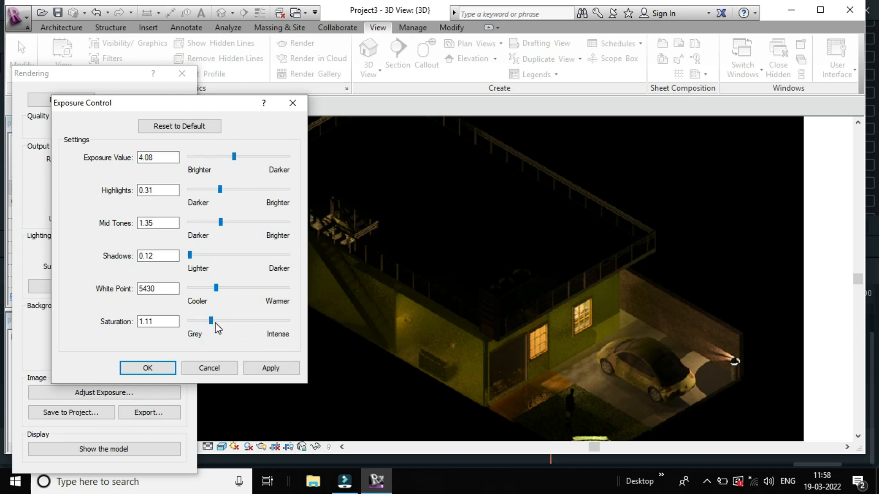
pyautogui.click(210, 326)
pyautogui.click(287, 367)
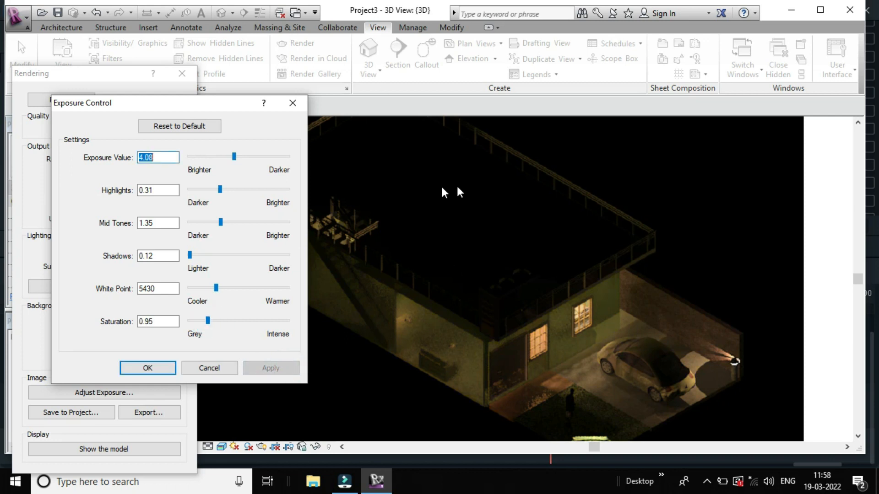
# - Reset the exposure settings to their defaults, apply them, and set the Exposure Value to 3.59 for the rendered image
pyautogui.click(167, 125)
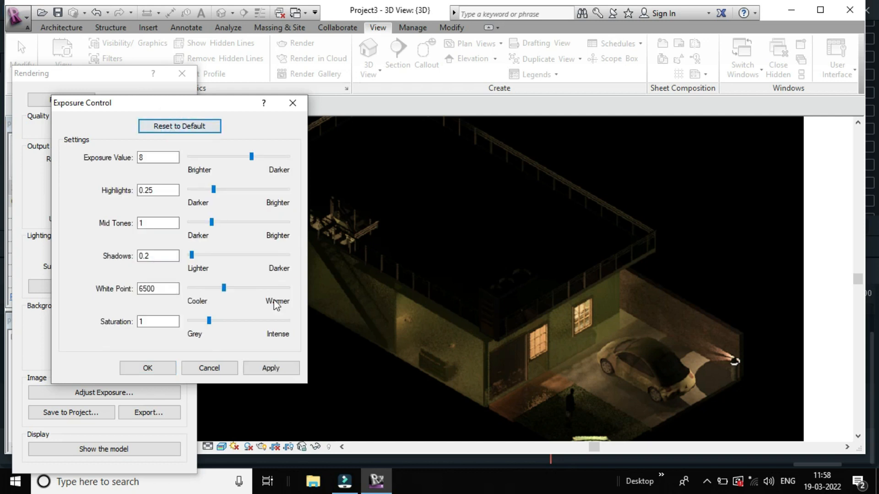
pyautogui.click(286, 368)
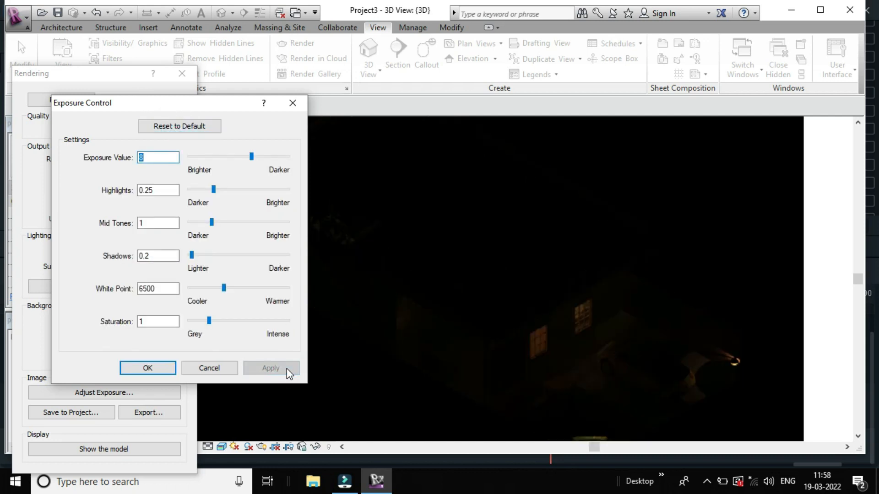
pyautogui.click(248, 156)
pyautogui.click(275, 368)
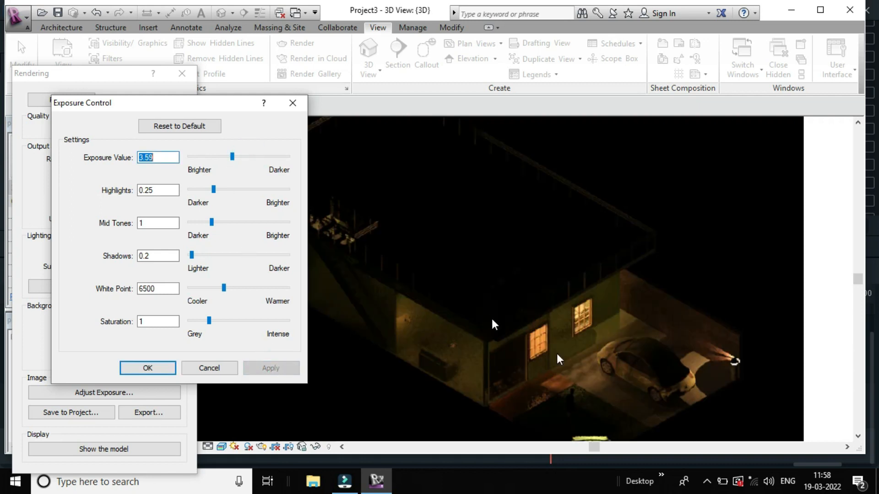
pyautogui.click(147, 369)
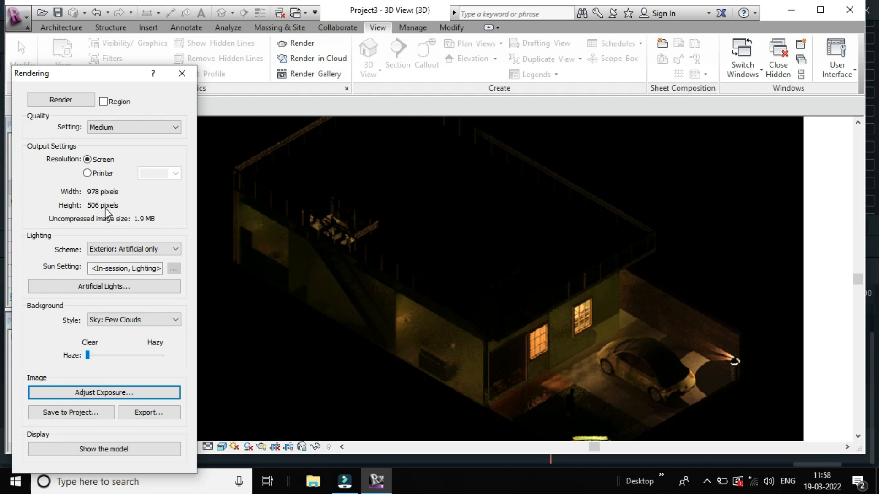
# - Set the render output resolution to Printer at 150 DPI and the lighting scheme to Interior: Artificial only
pyautogui.click(87, 174)
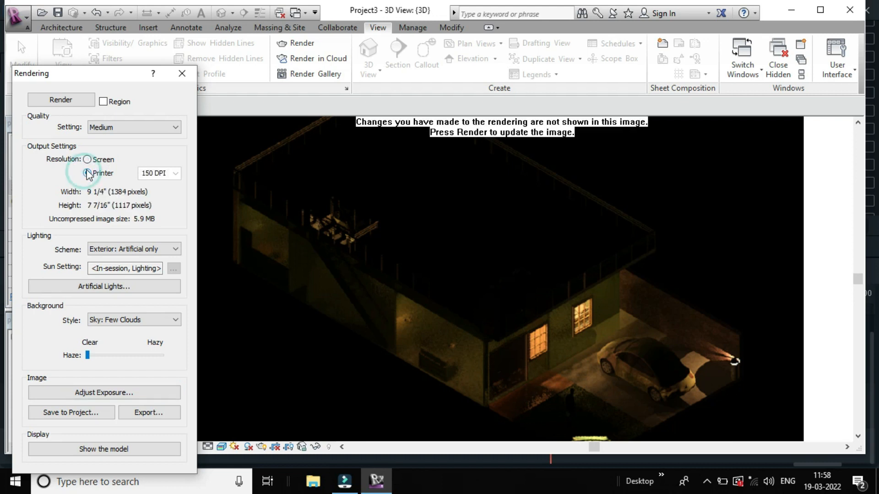
pyautogui.click(176, 173)
pyautogui.click(175, 174)
pyautogui.scroll(-3, 137, 252)
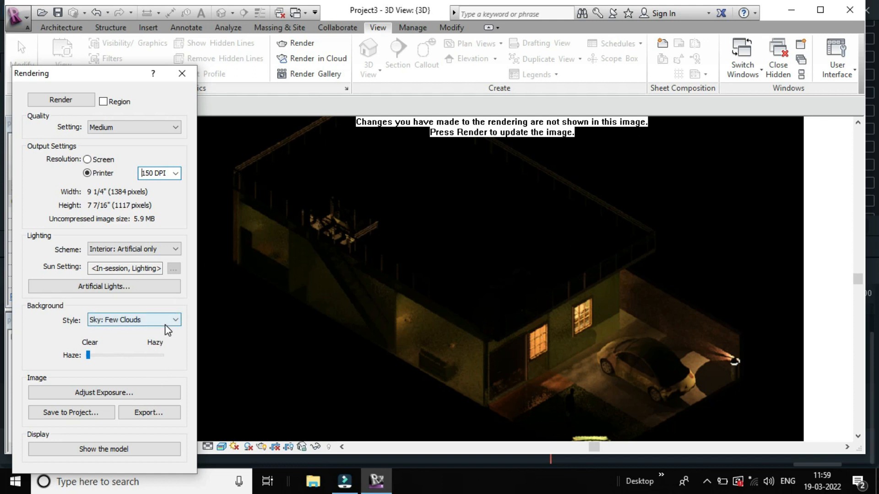
# - Export the rendered image as a JPEG file named 2 in the Documents folder
pyautogui.click(157, 416)
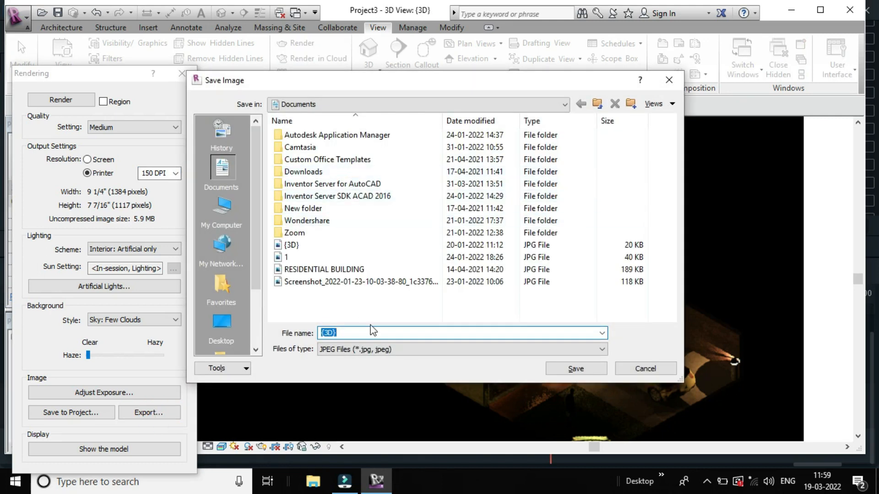
pyautogui.write('2')
pyautogui.click(595, 369)
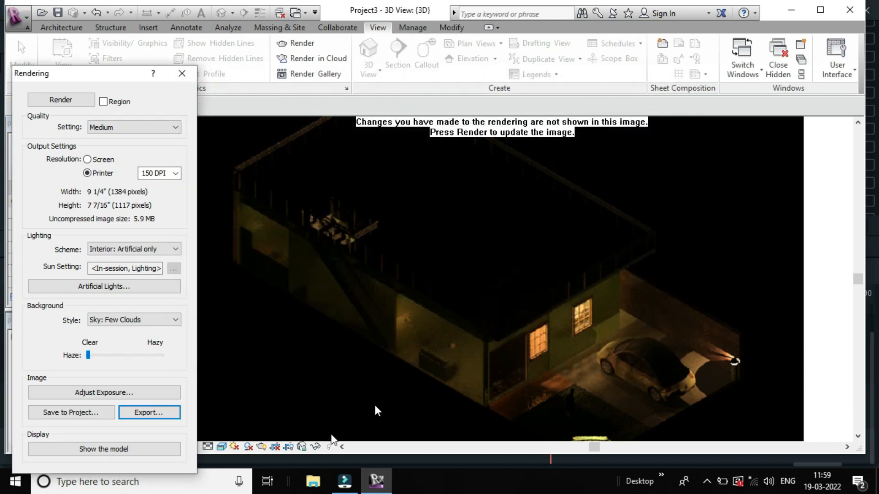
# - Switch to File Explorer, look for the exported image in the Pictures, Saved Pictures and Downloads folders, and close the window
pyautogui.click(321, 486)
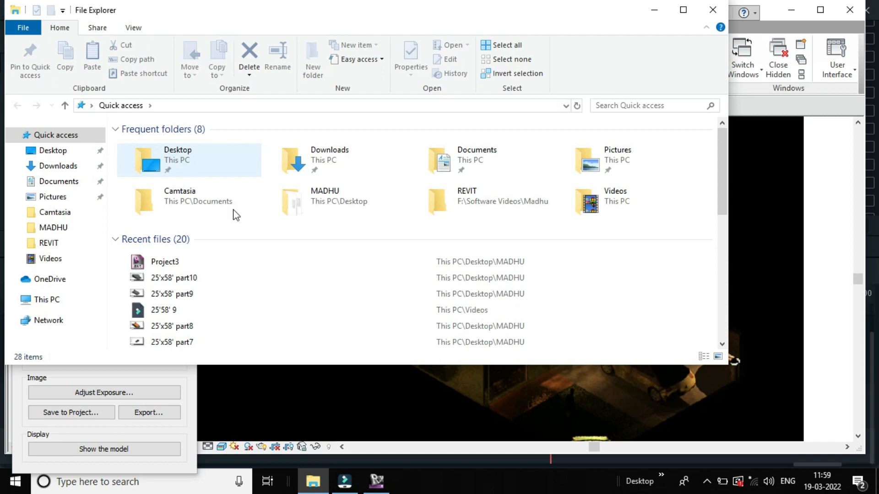
pyautogui.click(177, 265)
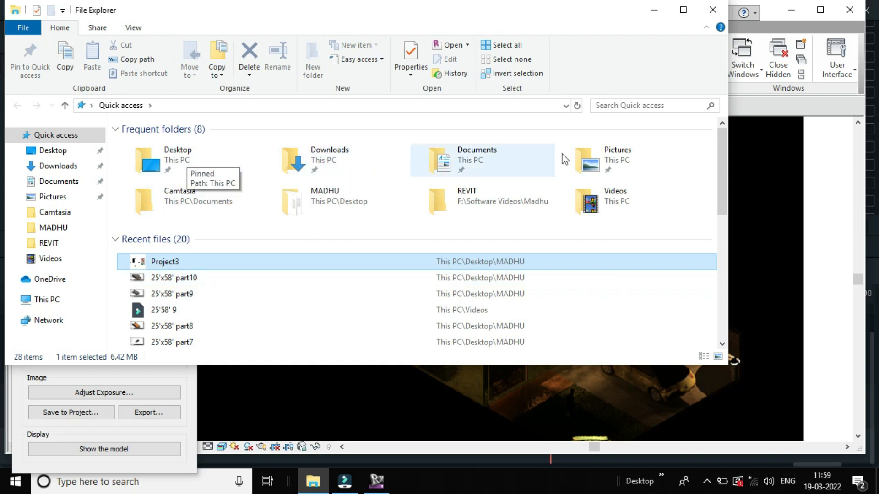
pyautogui.doubleClick(600, 173)
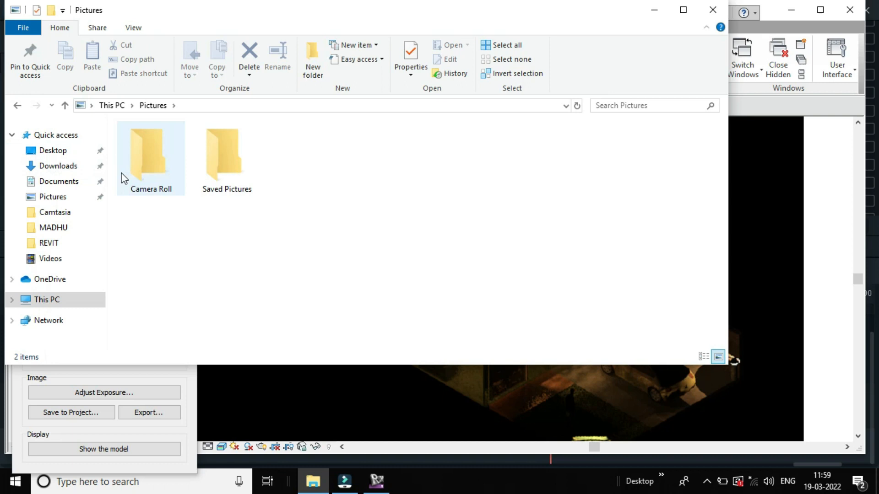
pyautogui.doubleClick(229, 174)
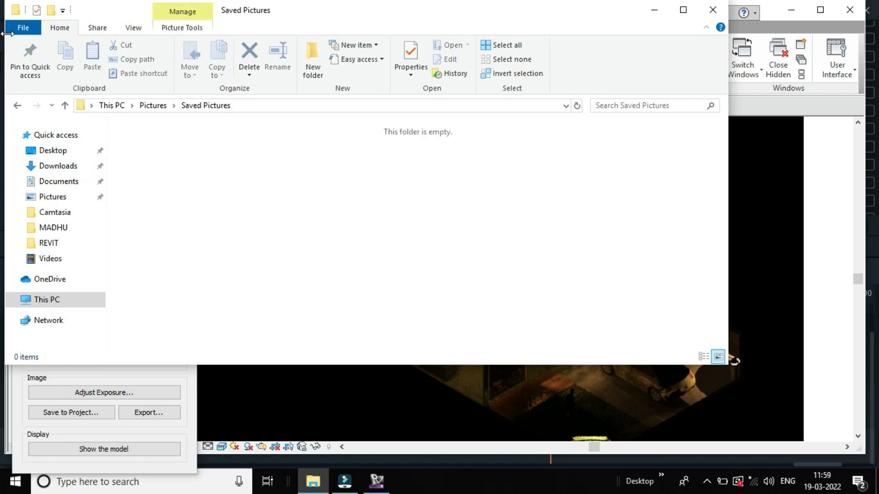
pyautogui.click(17, 106)
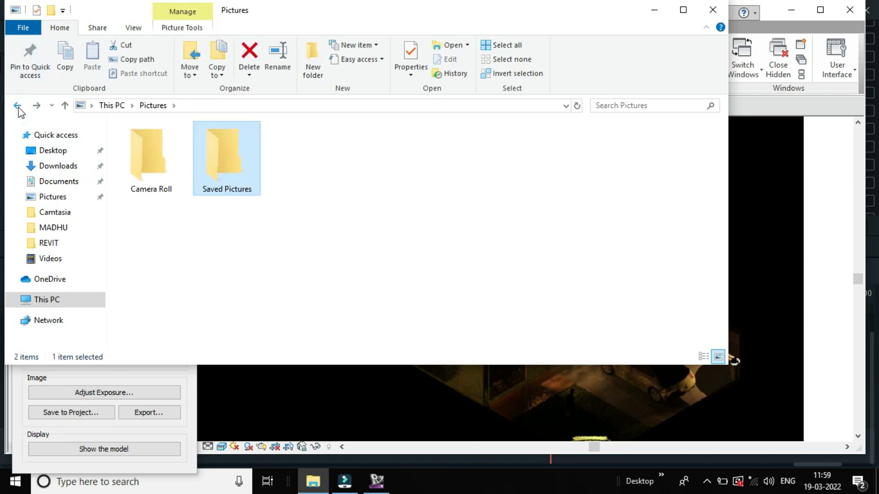
pyautogui.click(18, 106)
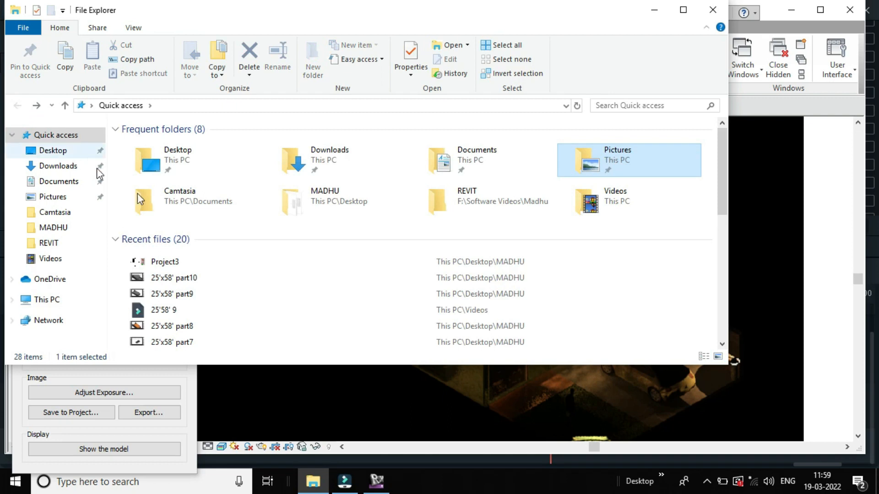
pyautogui.doubleClick(353, 146)
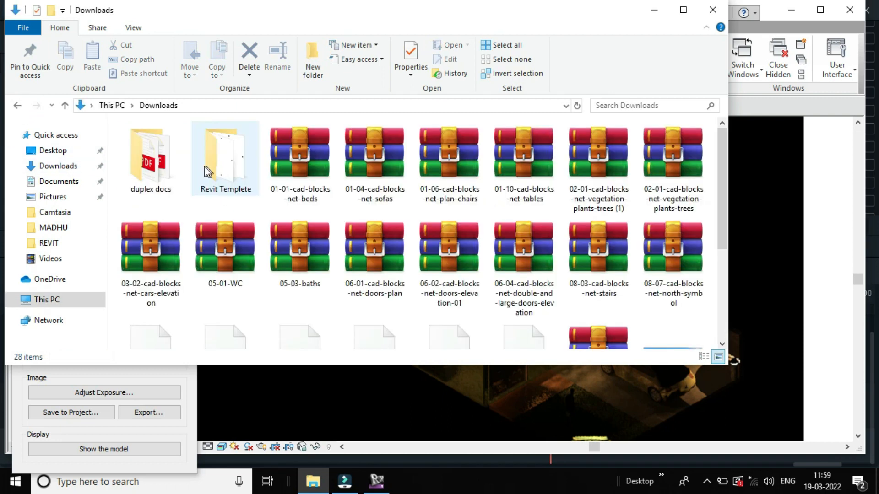
pyautogui.scroll(-3, 208, 188)
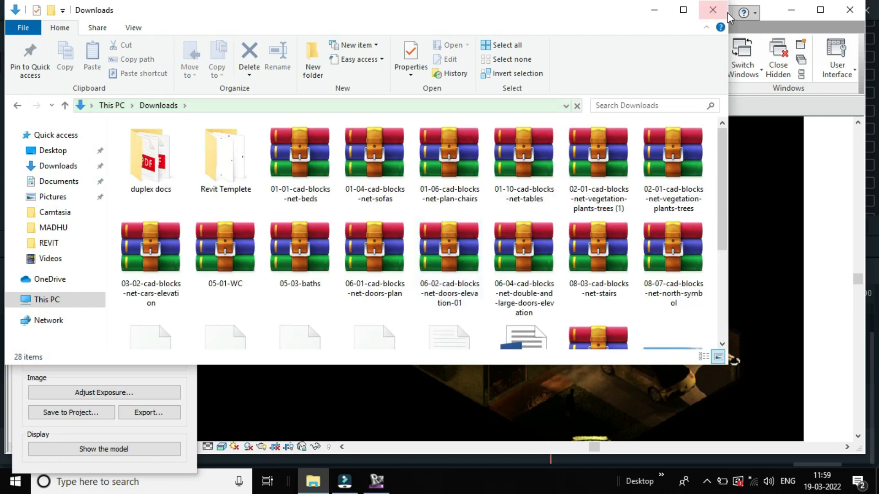
pyautogui.click(713, 9)
# - Look over the whole rendered image and close the rendering settings to return to the 3D model
pyautogui.scroll(-3, 416, 246)
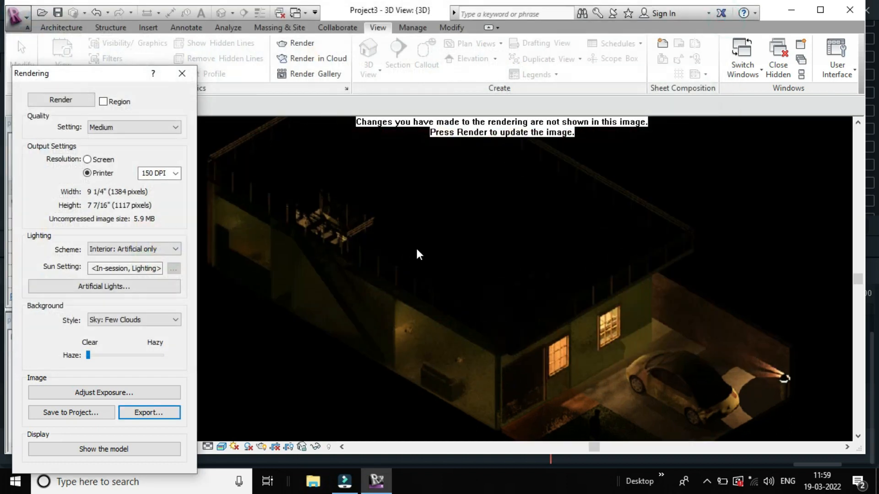
pyautogui.scroll(1, 416, 246)
pyautogui.scroll(-1, 417, 255)
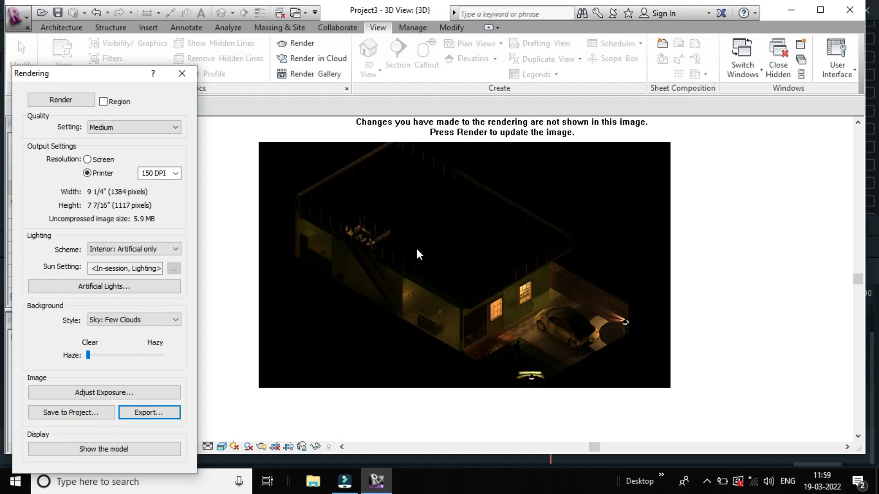
pyautogui.click(180, 72)
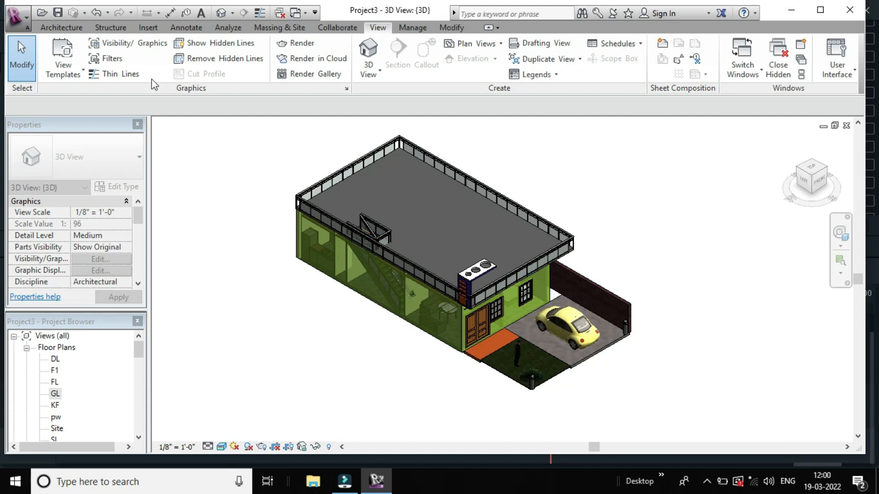
pyautogui.click(707, 481)
pyautogui.rightClick(713, 460)
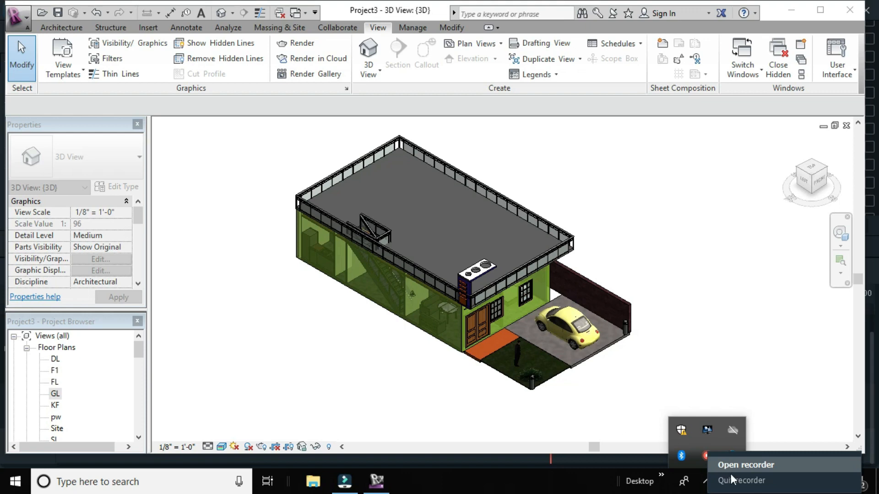